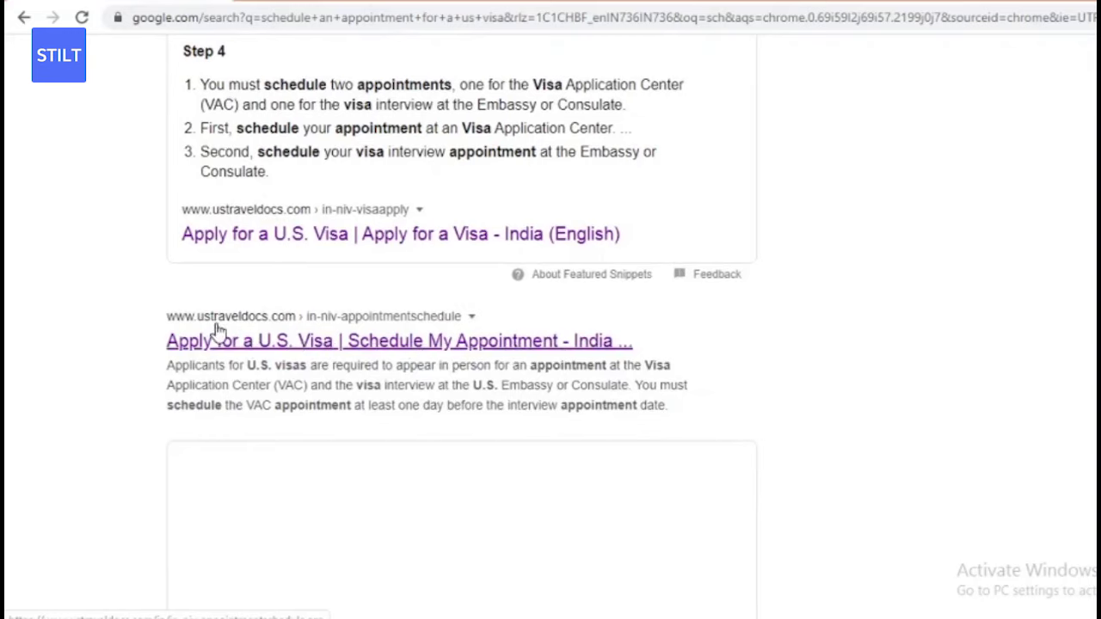
# - In the Google results, open the 'Apply for a U.S. Visa | Schedule My Appointment - India' link
pyautogui.scroll(1, 460, 250)
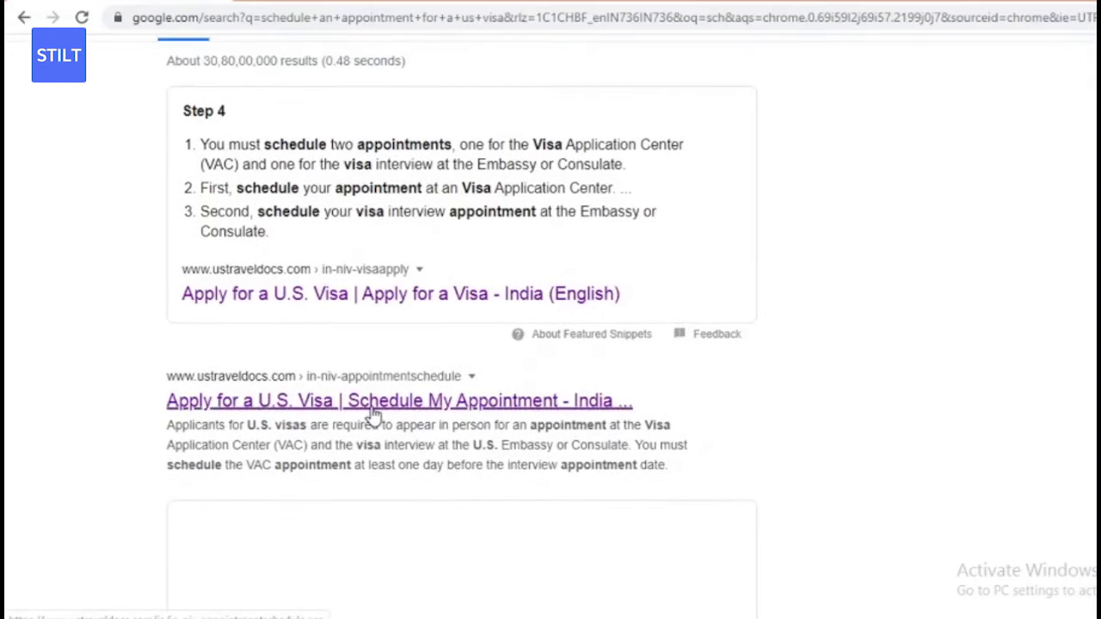
pyautogui.click(487, 594)
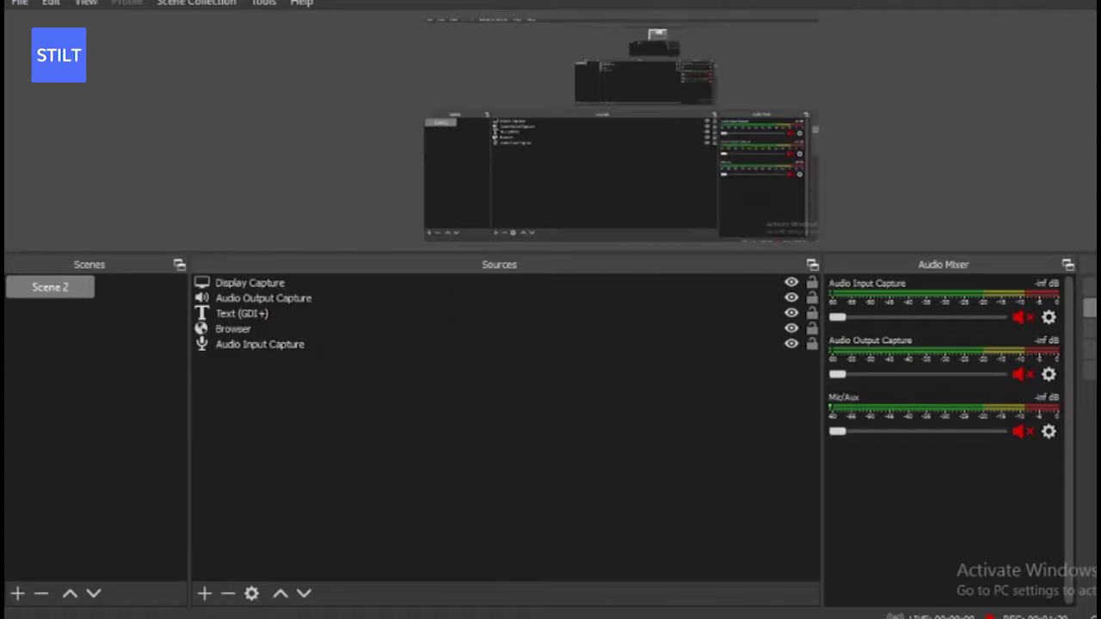
pyautogui.click(487, 615)
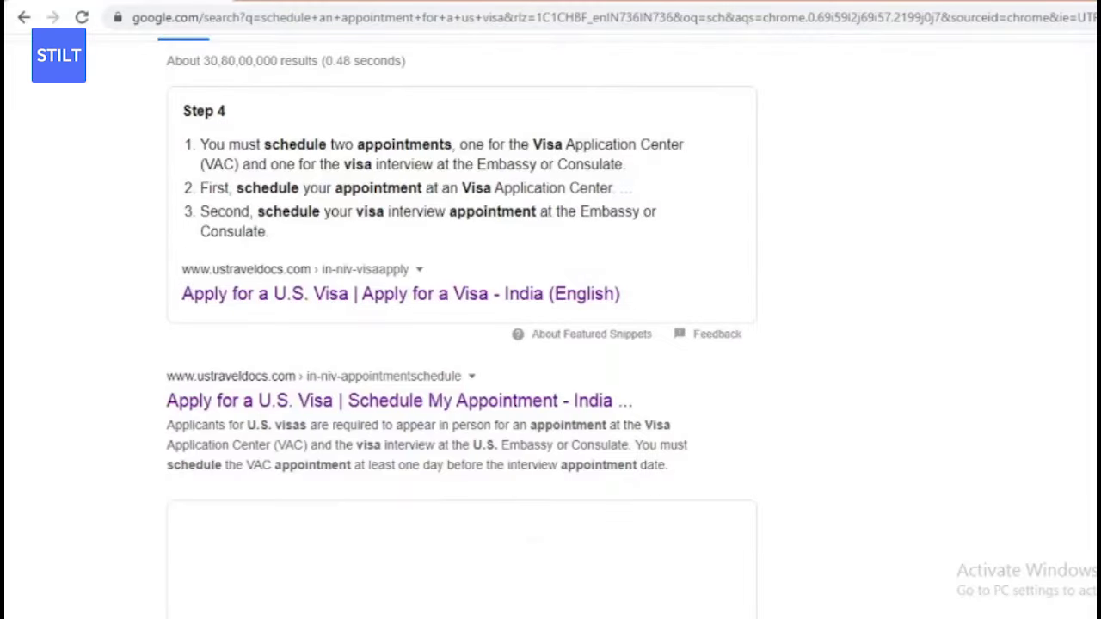
# - Open the Schedule My Appointment page and find 'Schedule an appointment' under More Actions
pyautogui.click(321, 402)
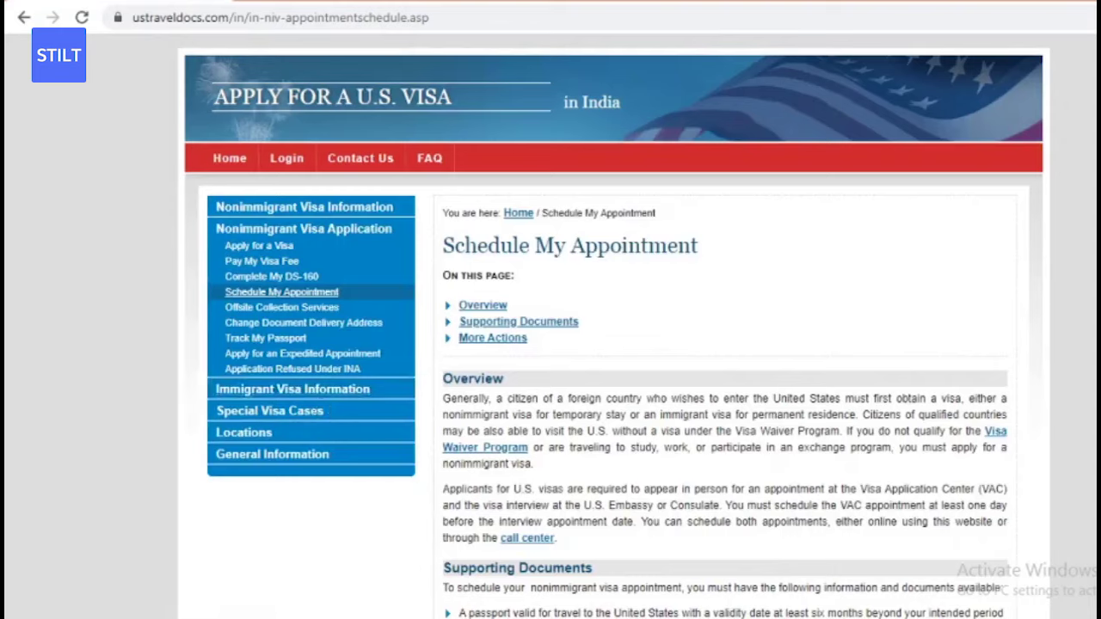
pyautogui.scroll(-2, 614, 344)
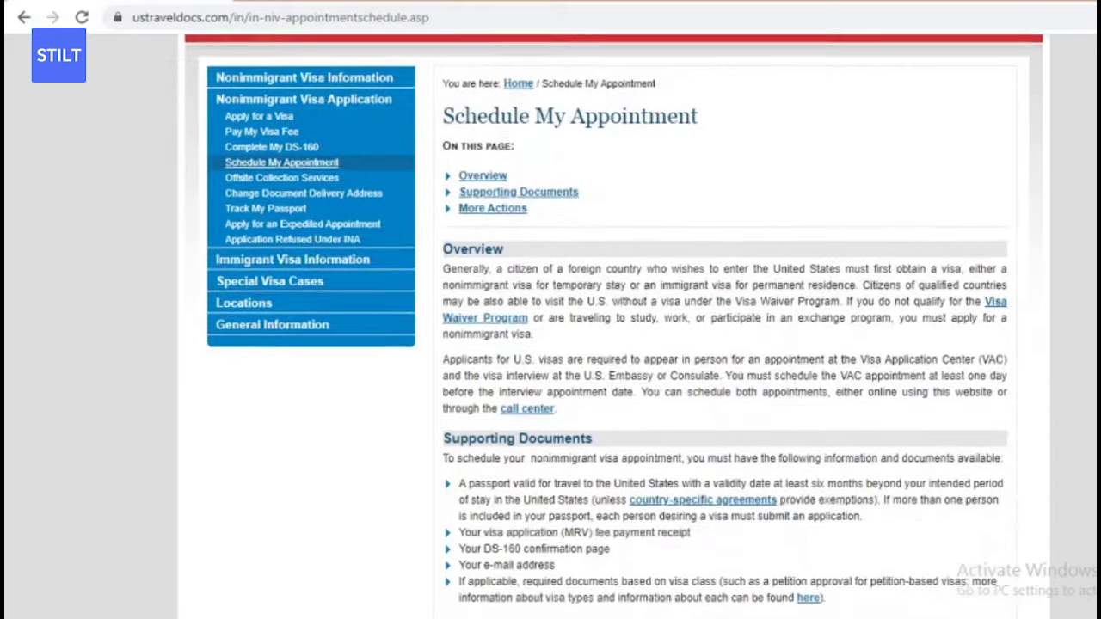
pyautogui.scroll(-4, 614, 344)
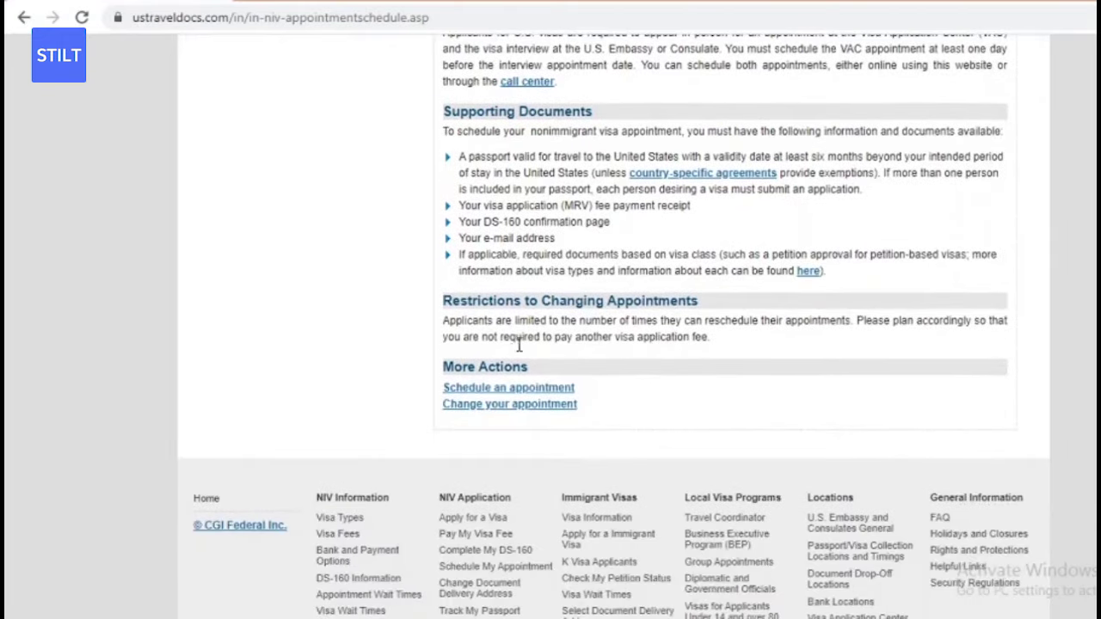
pyautogui.moveTo(443, 369); pyautogui.dragTo(581, 379)
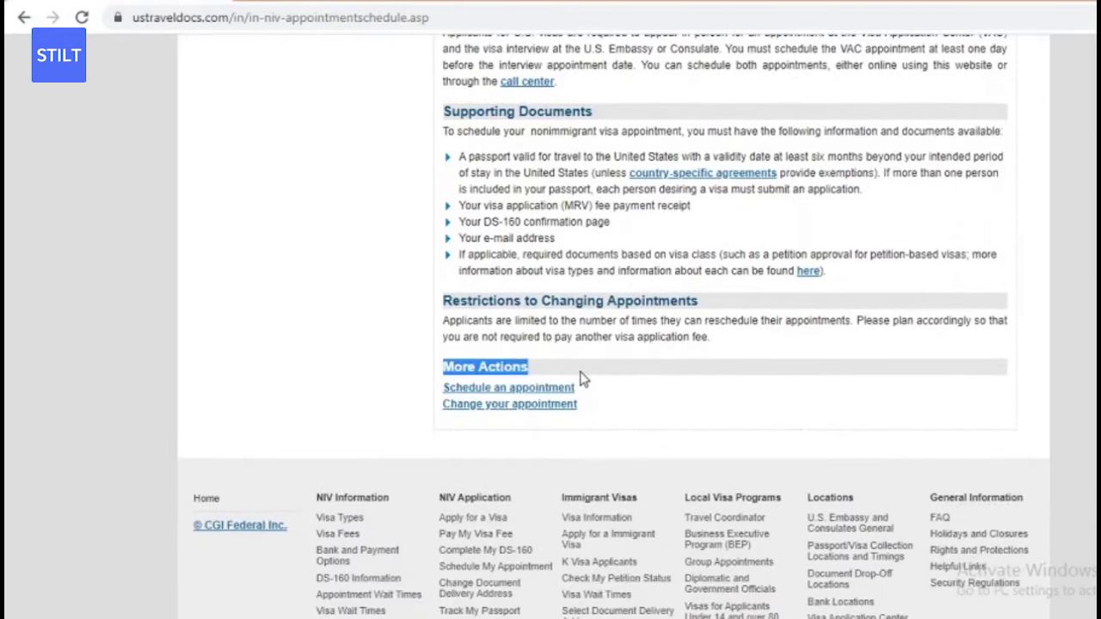
pyautogui.click(580, 380)
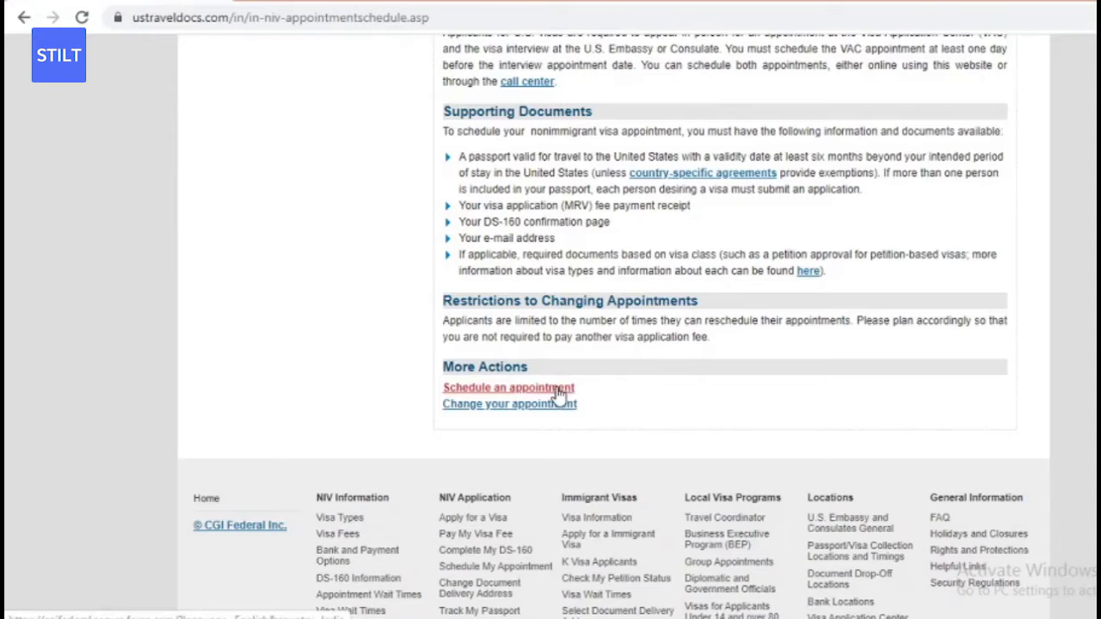
# - Open the online scheduling site, dismiss the username format hint, and choose 'New User?'
pyautogui.click(560, 391)
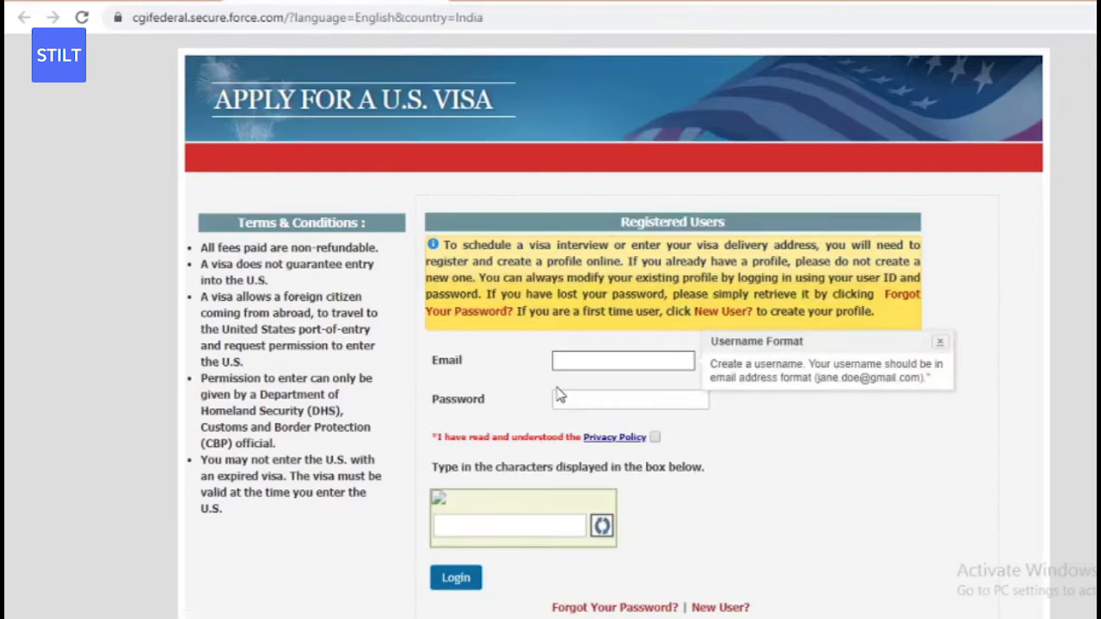
pyautogui.click(941, 342)
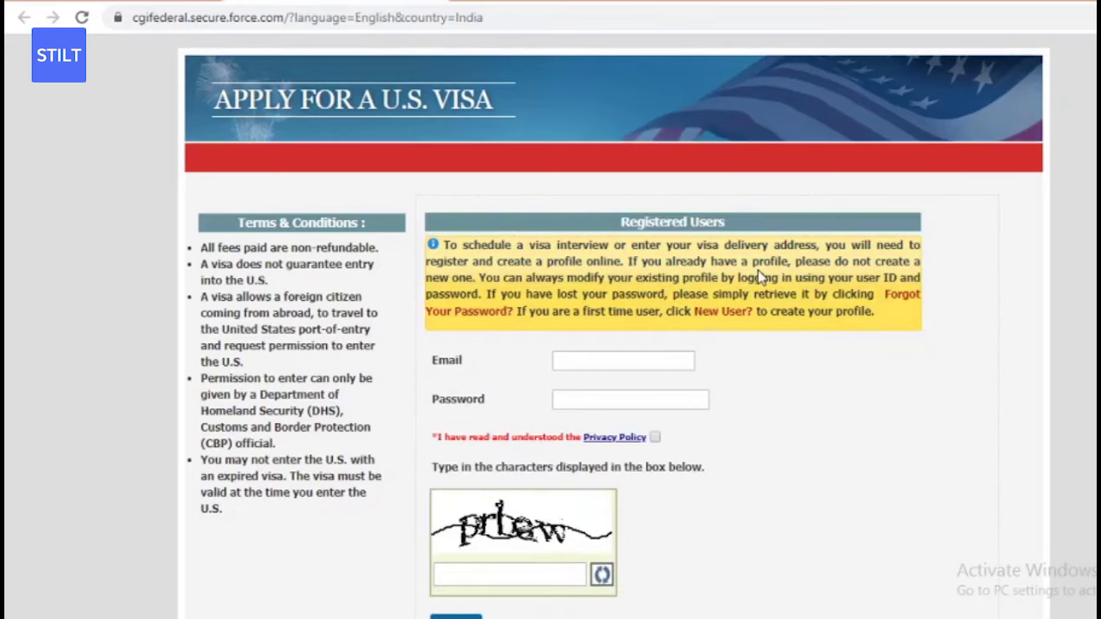
pyautogui.scroll(-2, 625, 484)
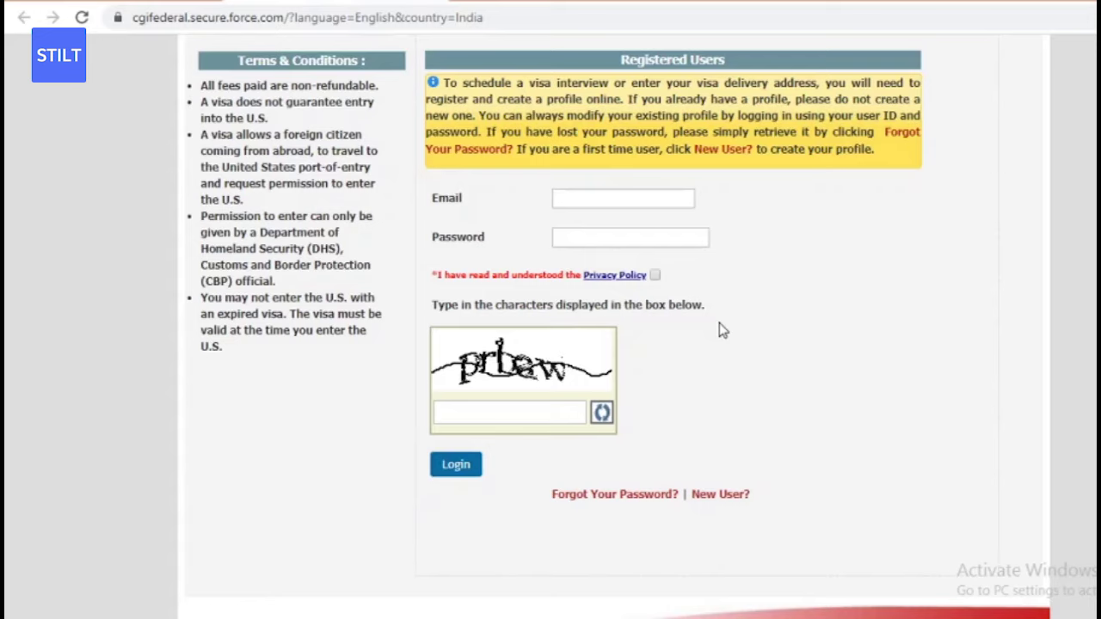
pyautogui.click(728, 498)
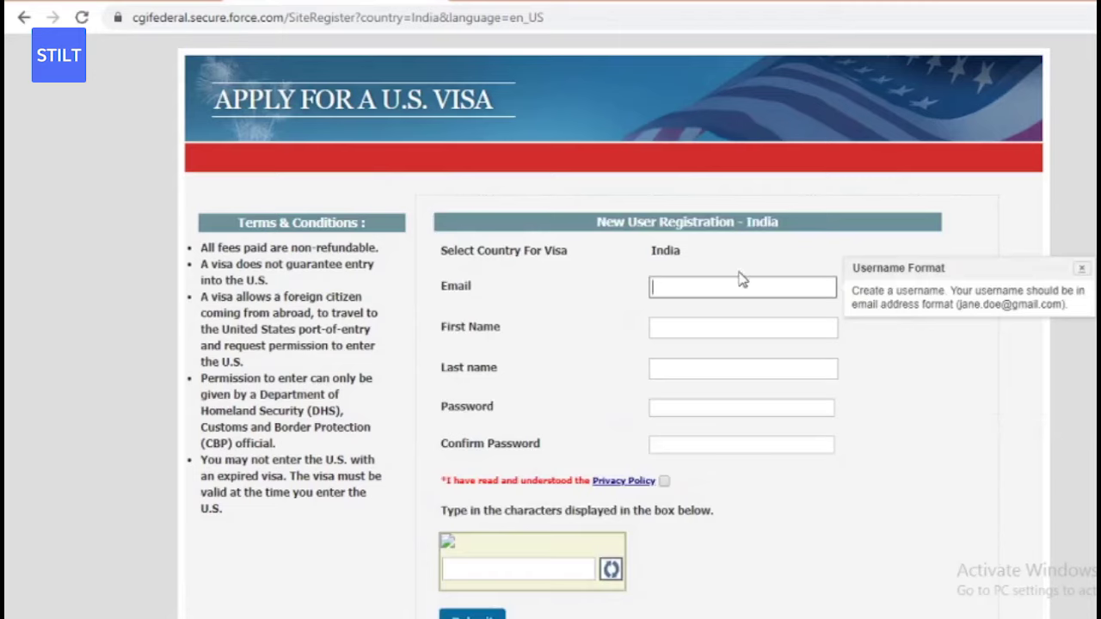
# - Dismiss the username hint and enter the account e-mail address
pyautogui.click(739, 274)
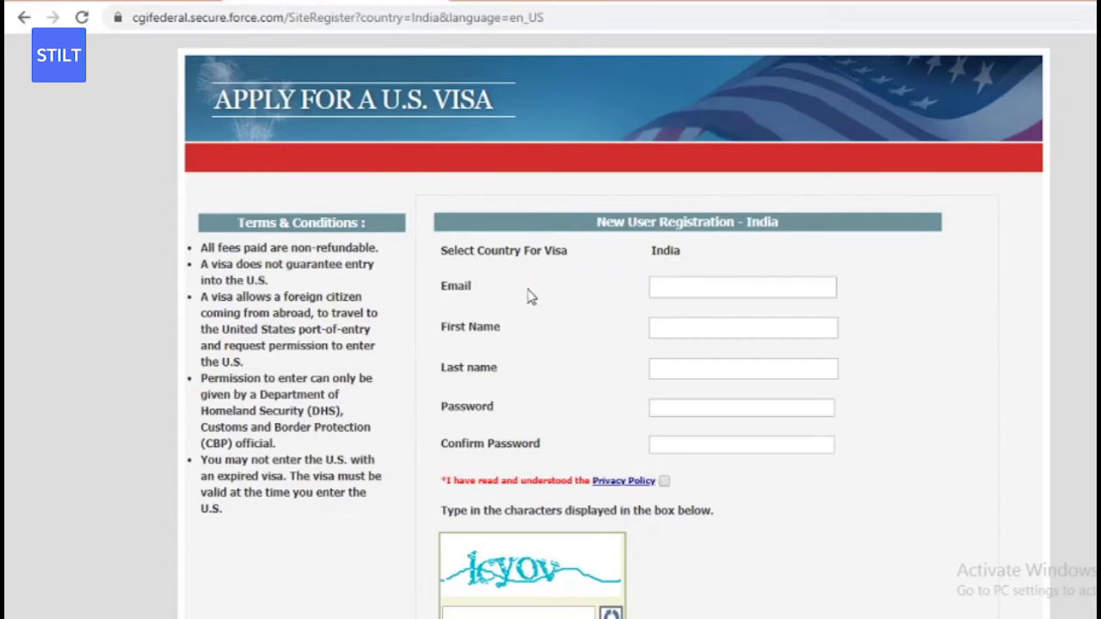
pyautogui.click(705, 286)
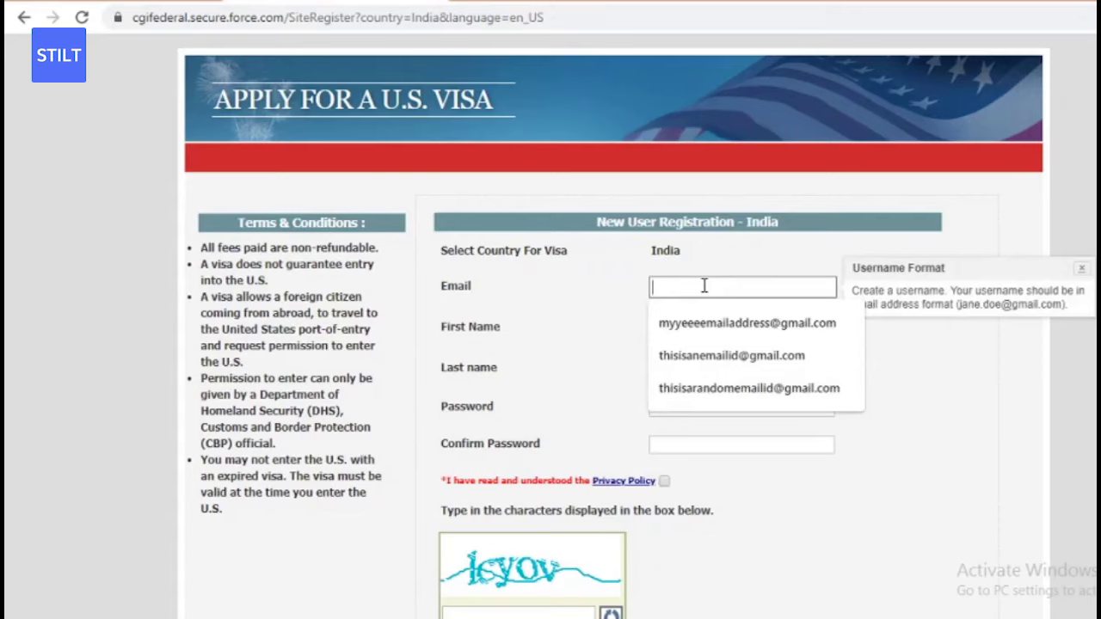
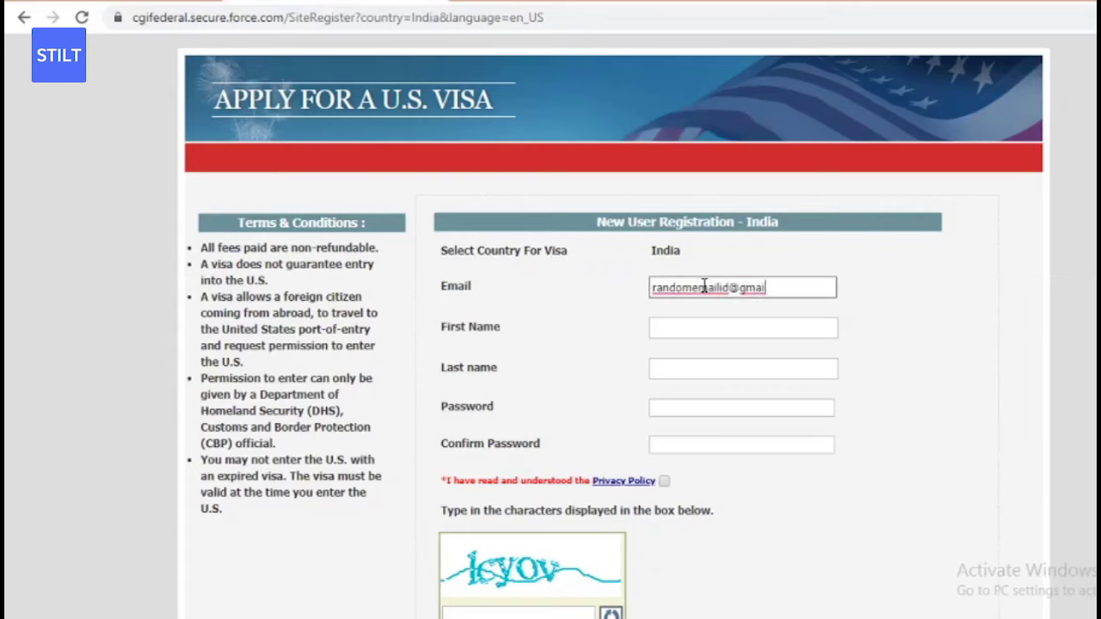
# - Fill in the applicant's first name and last name
pyautogui.click(703, 330)
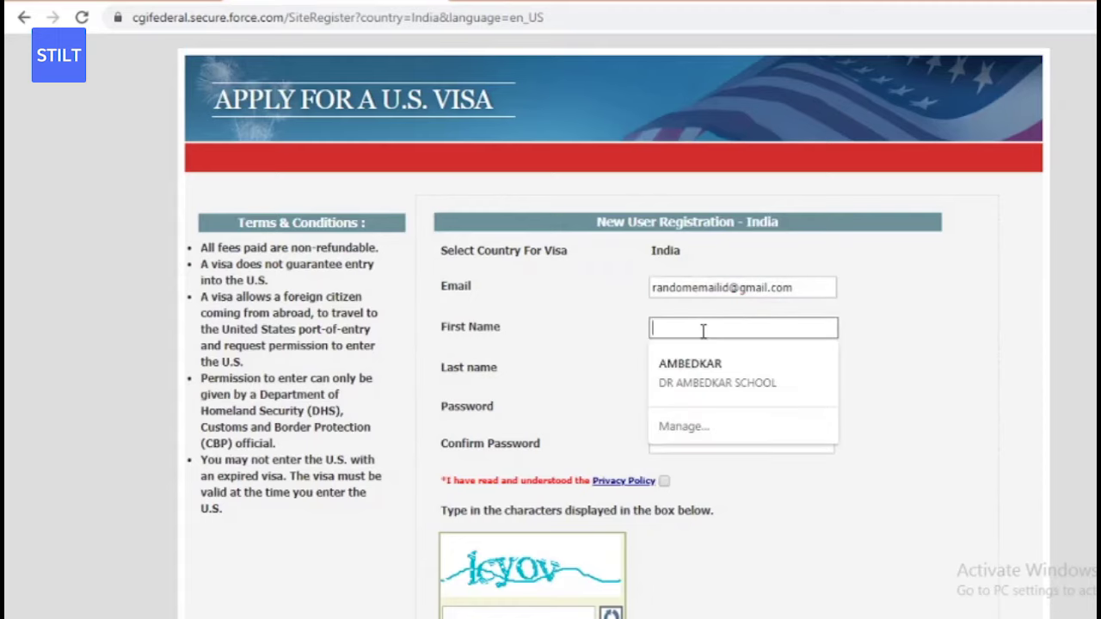
pyautogui.write('J')
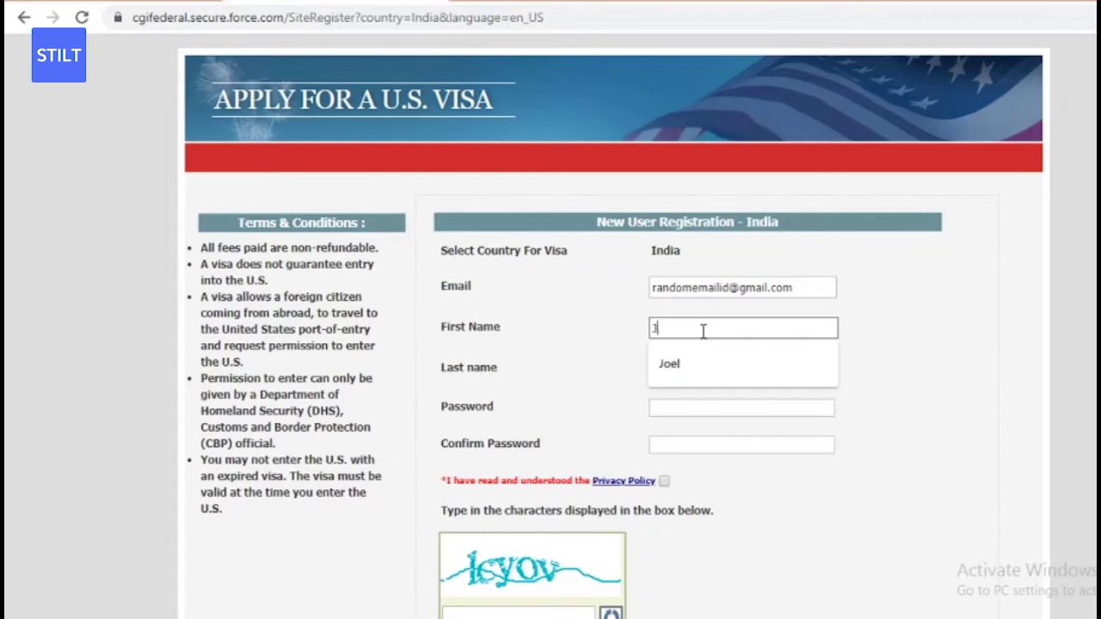
pyautogui.press('BackSpace')
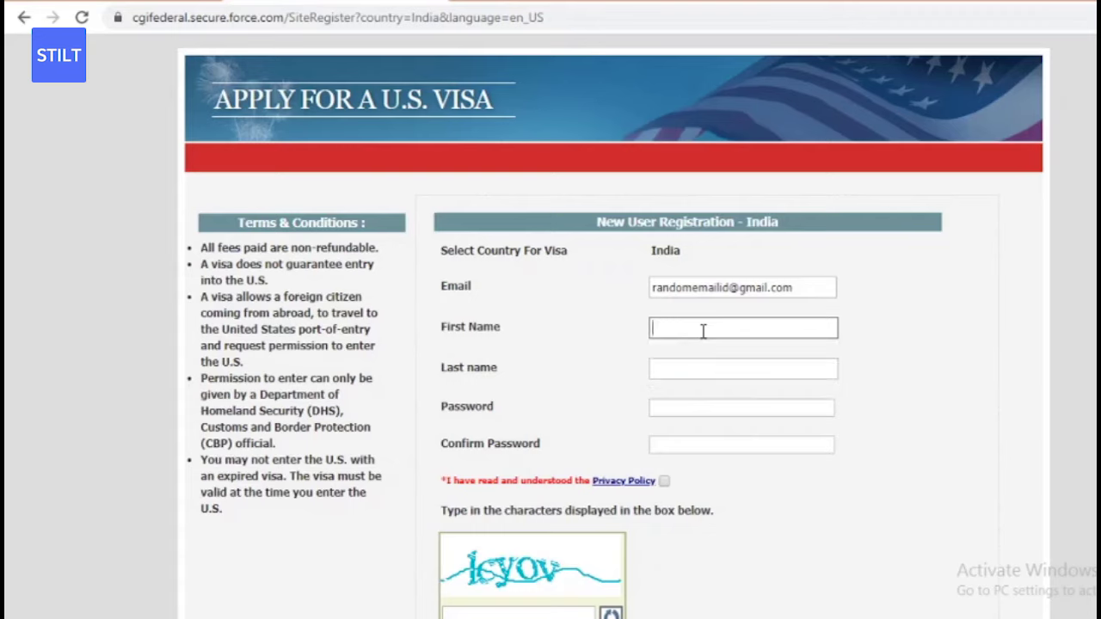
pyautogui.write('J')
pyautogui.press('BackSpace')
pyautogui.click(682, 367)
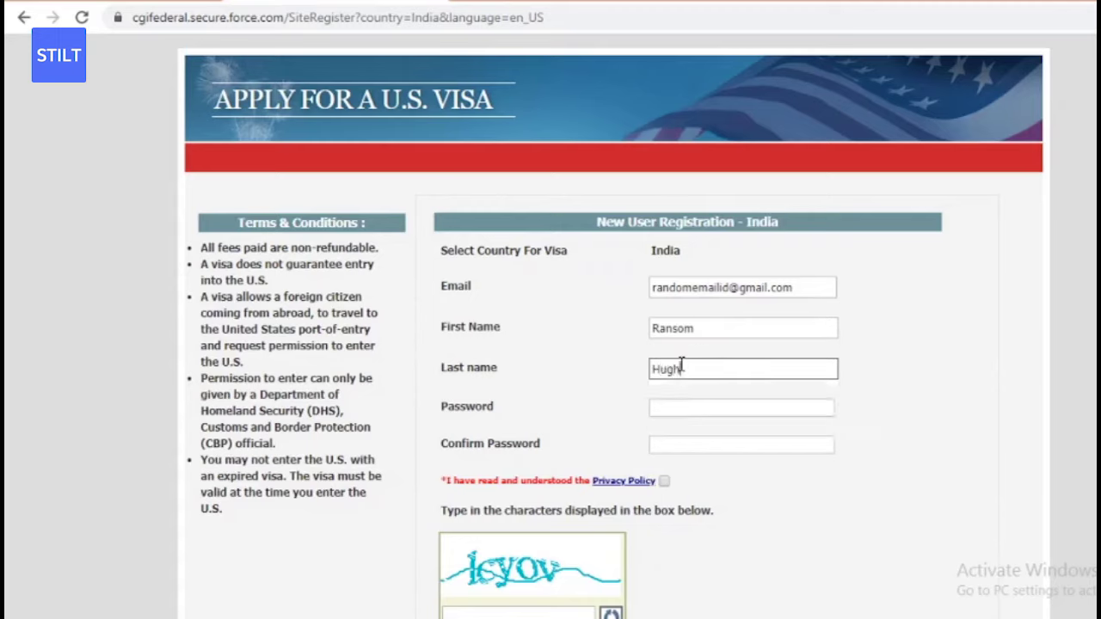
pyautogui.click(577, 418)
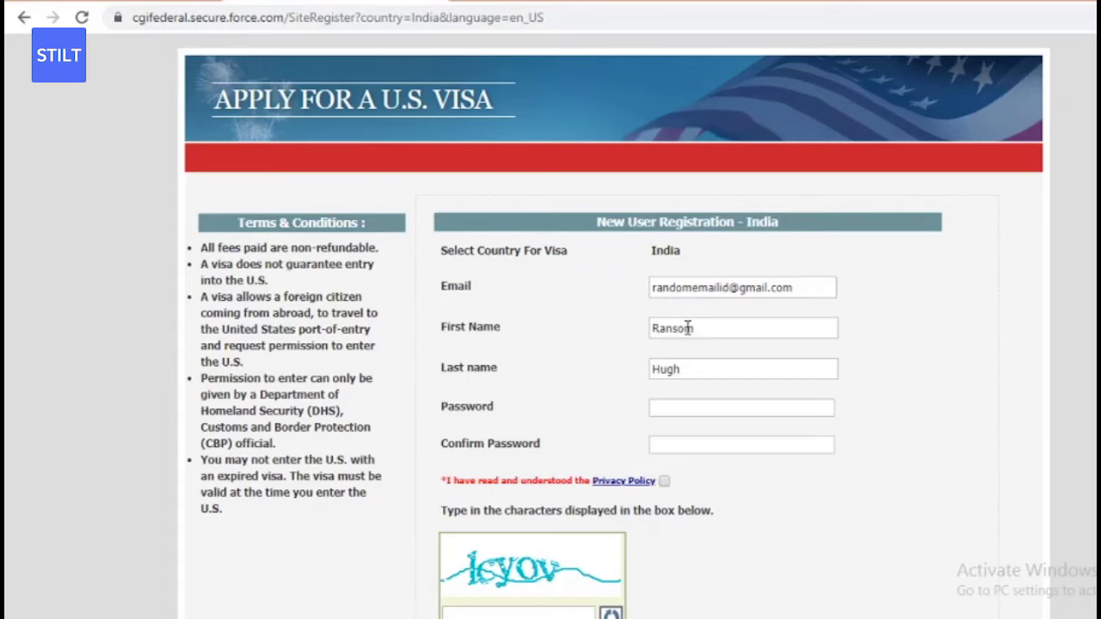
# - Enter the account password and confirm it
pyautogui.click(683, 408)
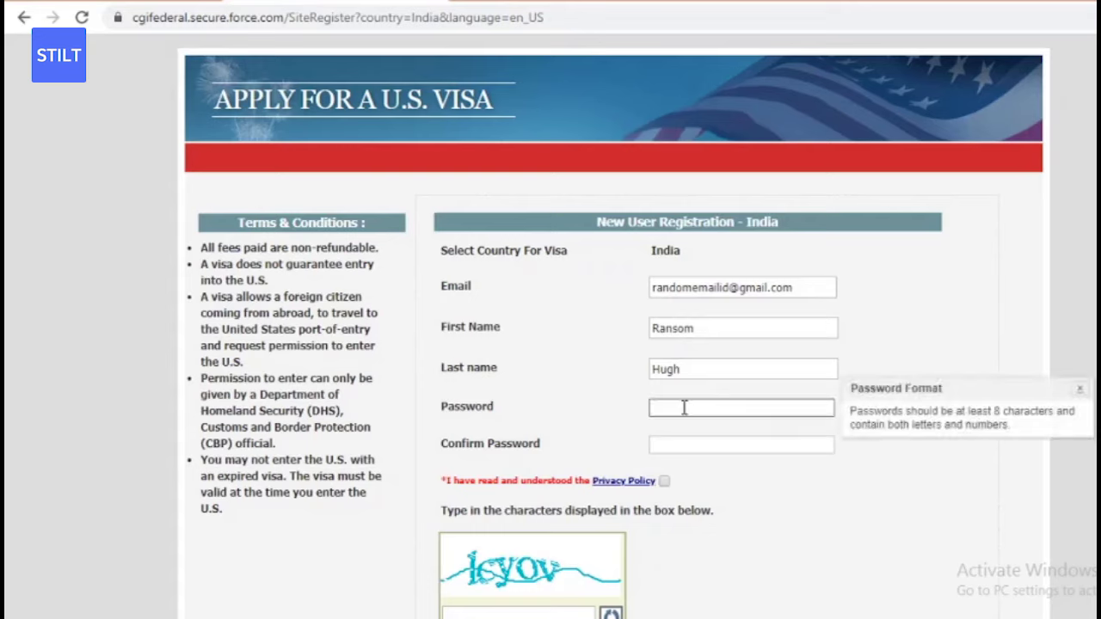
pyautogui.write('•••••••••••••')
pyautogui.click(683, 446)
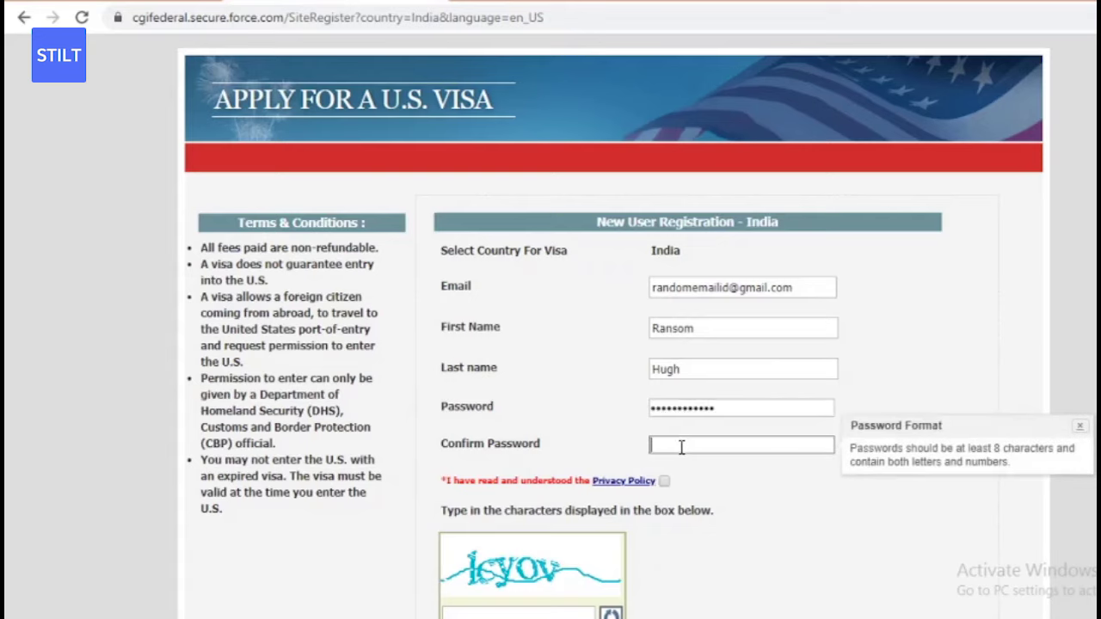
pyautogui.write('•••••••••••••')
# - Accept the Privacy Policy, enter the captcha text and submit the registration
pyautogui.click(664, 482)
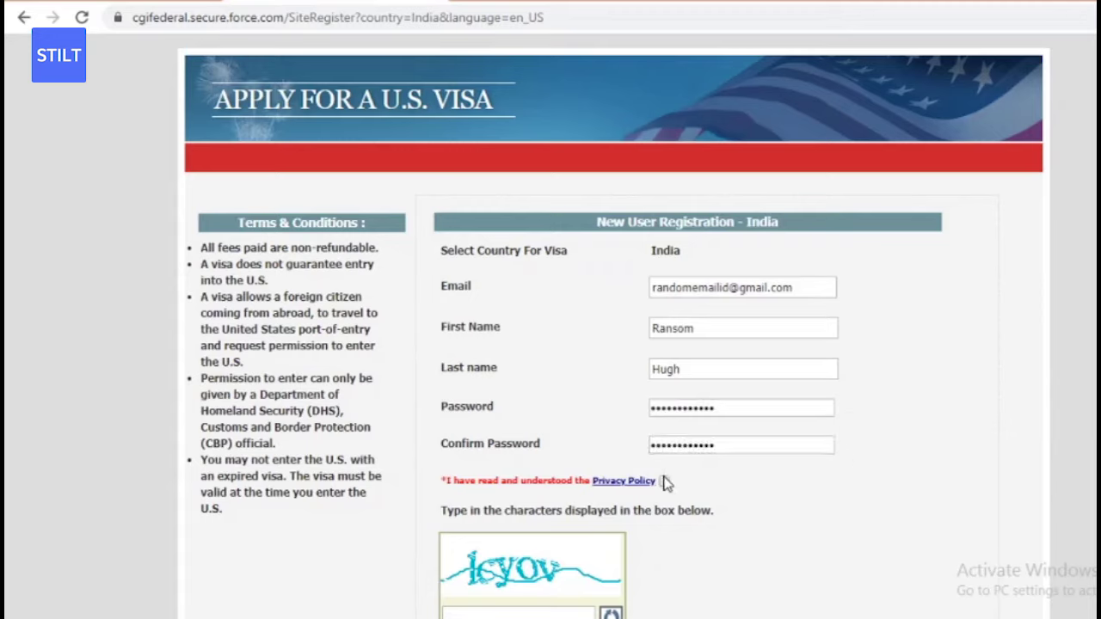
pyautogui.scroll(-2, 499, 509)
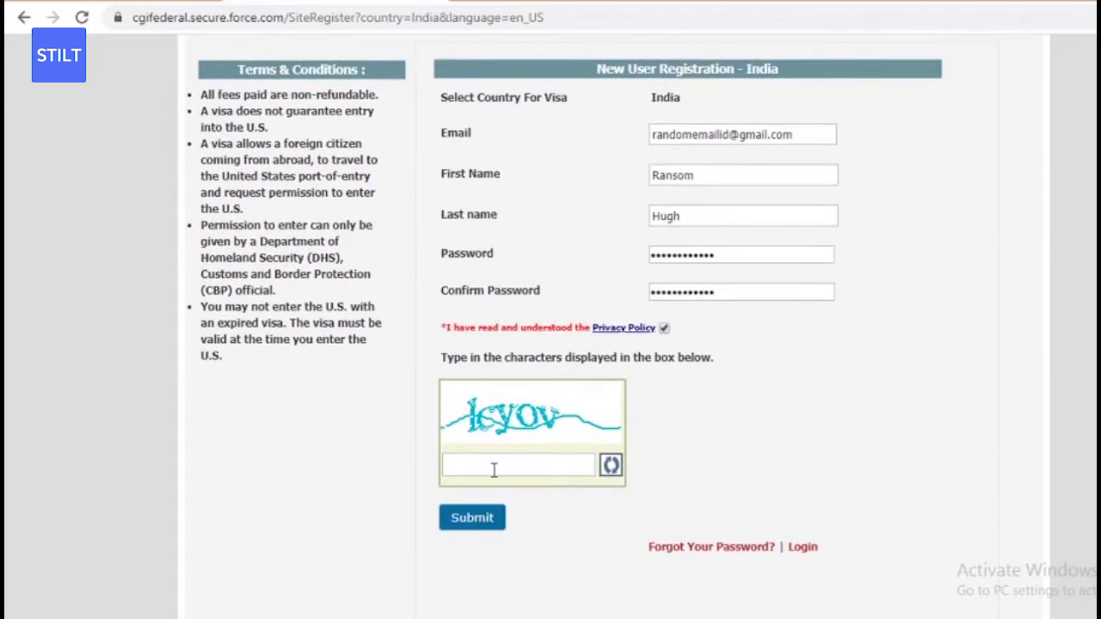
pyautogui.click(494, 468)
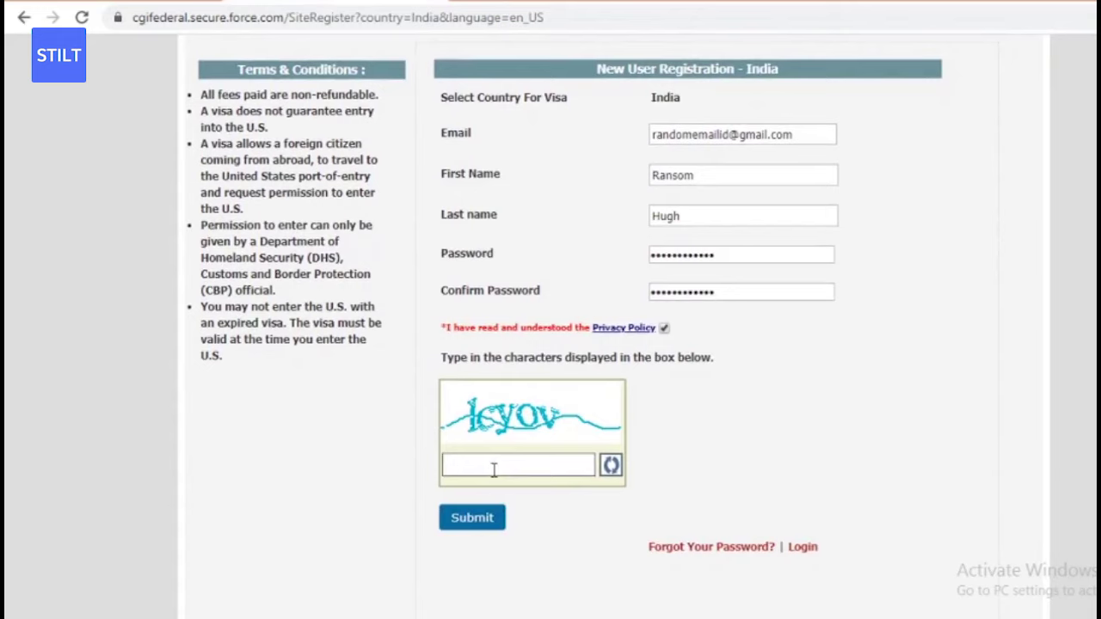
pyautogui.write('lcyov')
pyautogui.click(473, 517)
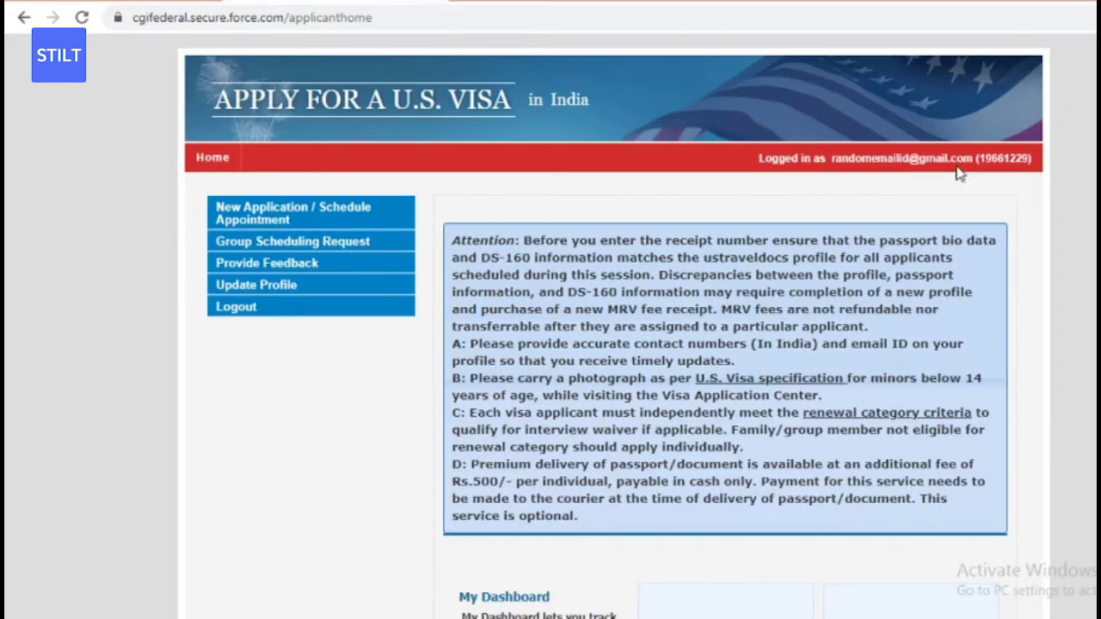
pyautogui.moveTo(1037, 160); pyautogui.dragTo(845, 164)
pyautogui.moveTo(845, 166); pyautogui.dragTo(836, 164)
pyautogui.moveTo(835, 163); pyautogui.dragTo(834, 164)
pyautogui.moveTo(833, 164); pyautogui.dragTo(821, 183)
pyautogui.scroll(-1, 613, 344)
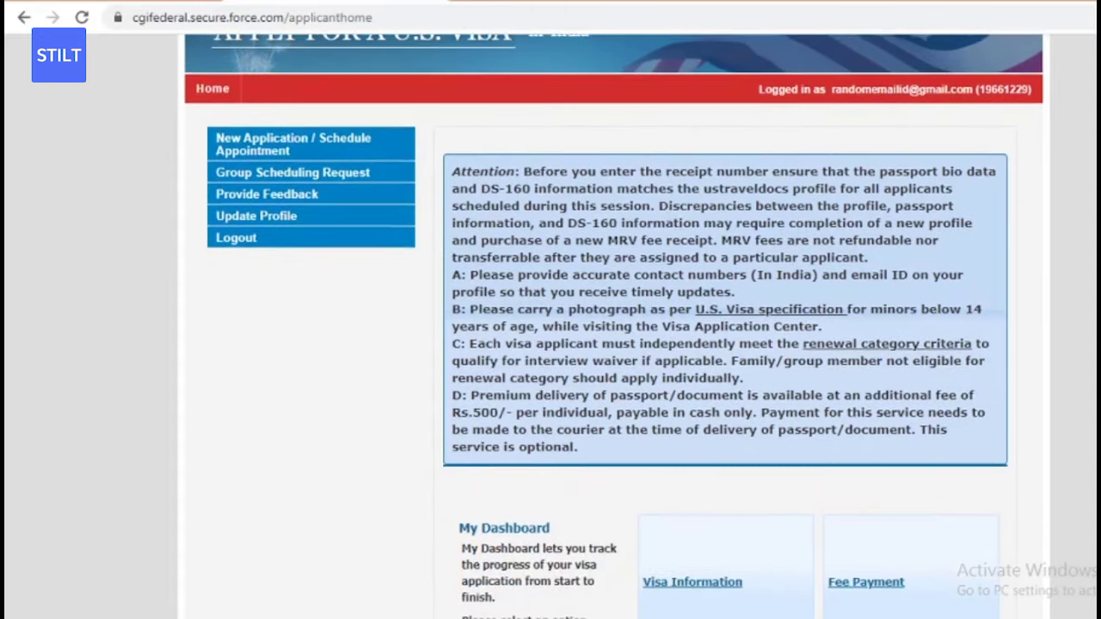
pyautogui.scroll(1, 613, 344)
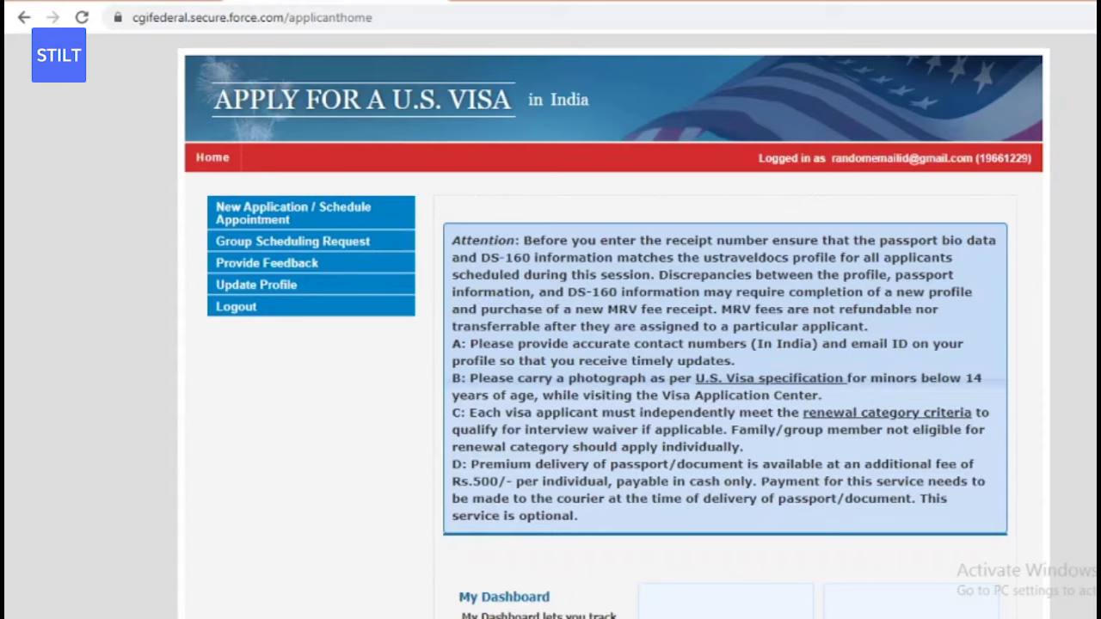
pyautogui.scroll(-3, 725, 378)
pyautogui.scroll(3, 769, 83)
# - Start a new application with Nonimmigrant Visa as the visa type
pyautogui.click(271, 215)
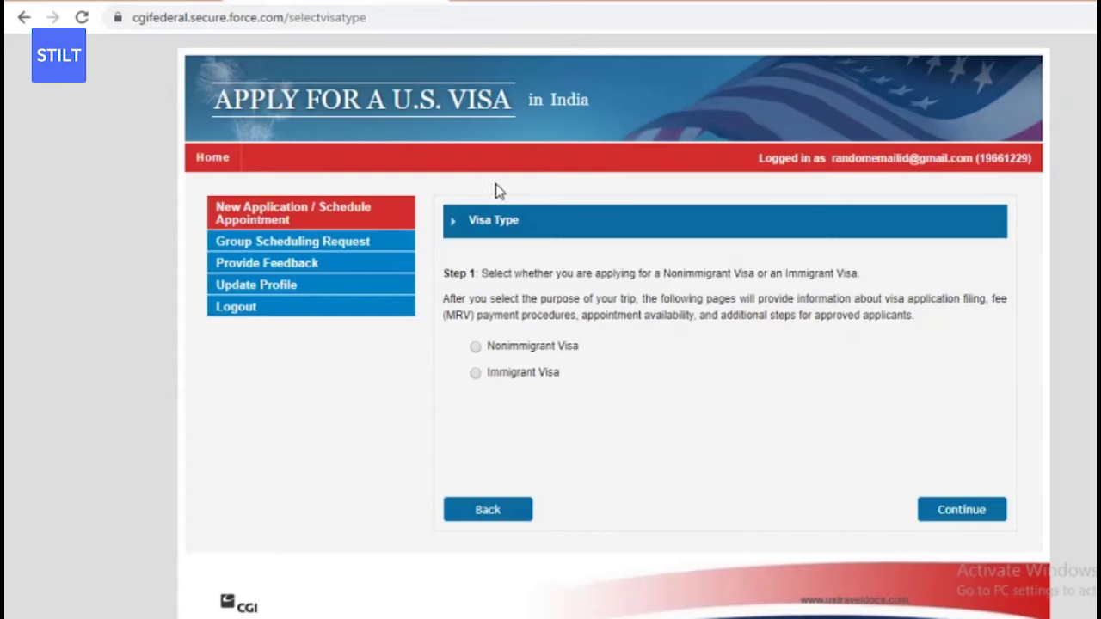
pyautogui.click(476, 348)
pyautogui.click(968, 506)
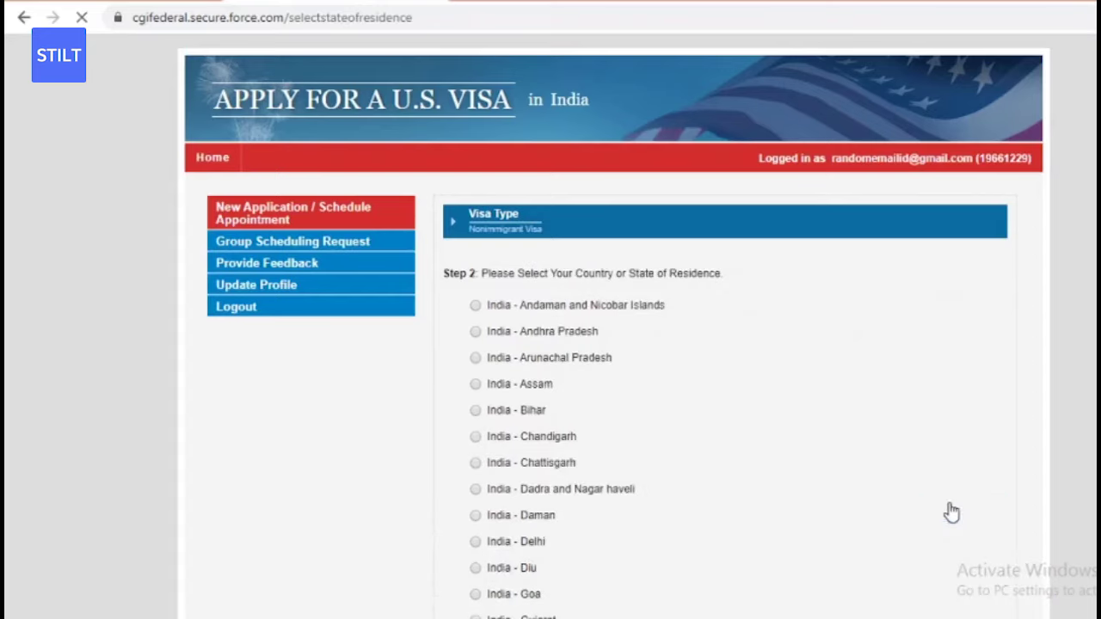
# - Select India - Kerala as the state of residence and continue
pyautogui.scroll(-1, 614, 387)
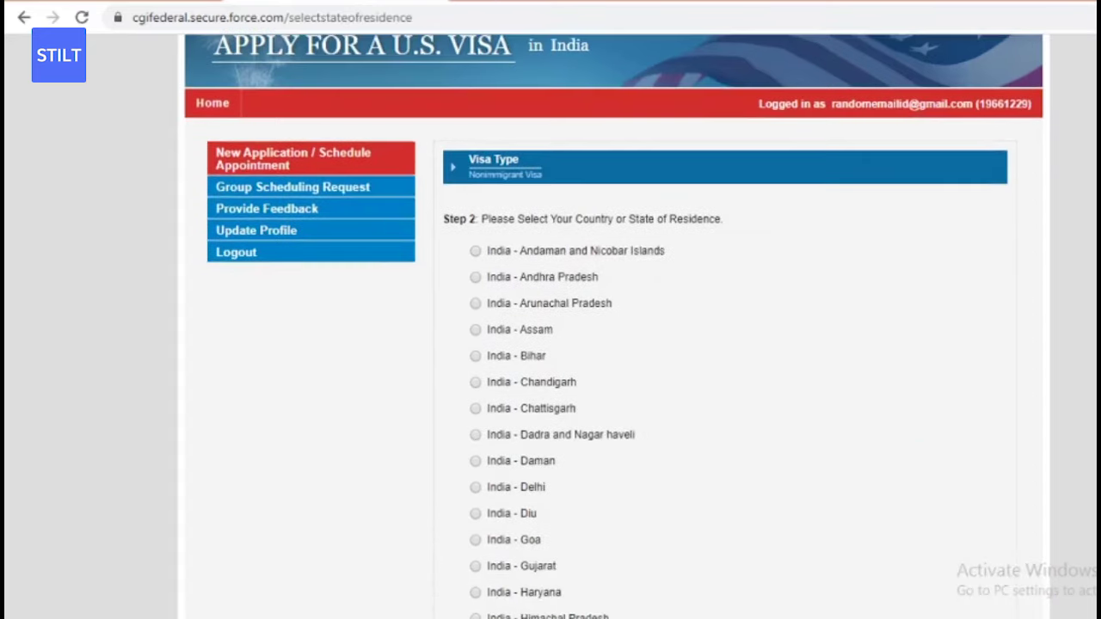
pyautogui.scroll(1, 614, 387)
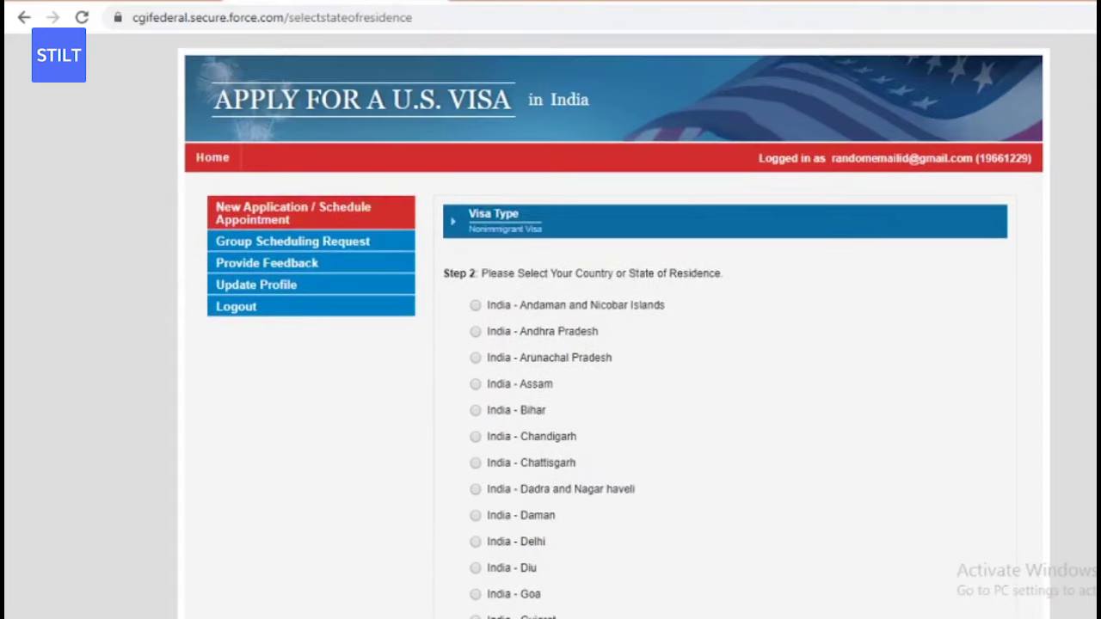
pyautogui.scroll(-1, 614, 387)
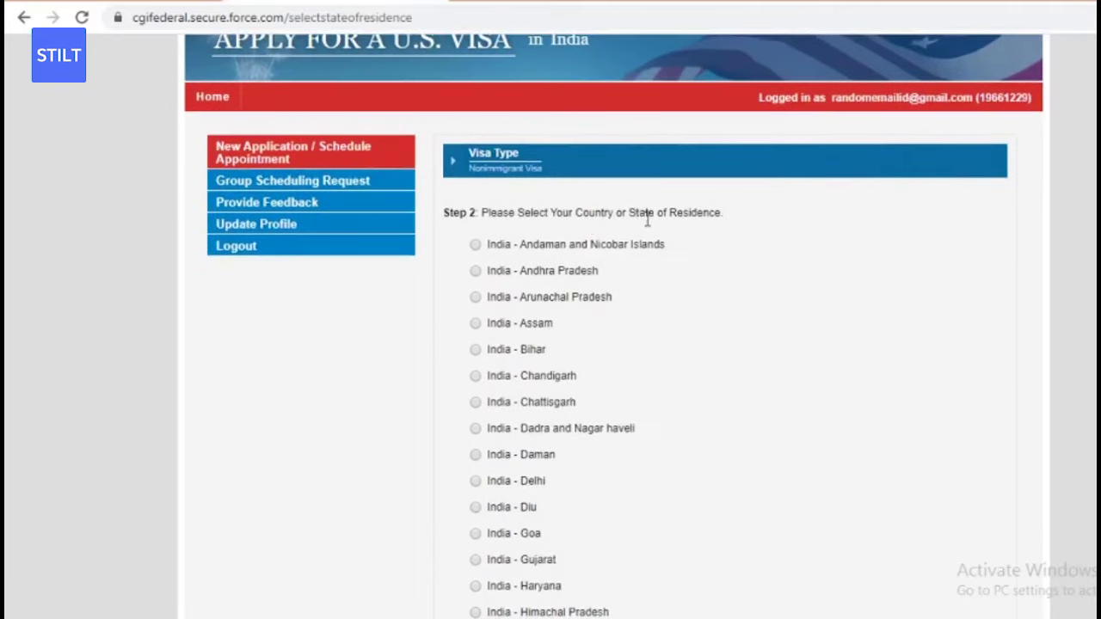
pyautogui.scroll(-6, 730, 215)
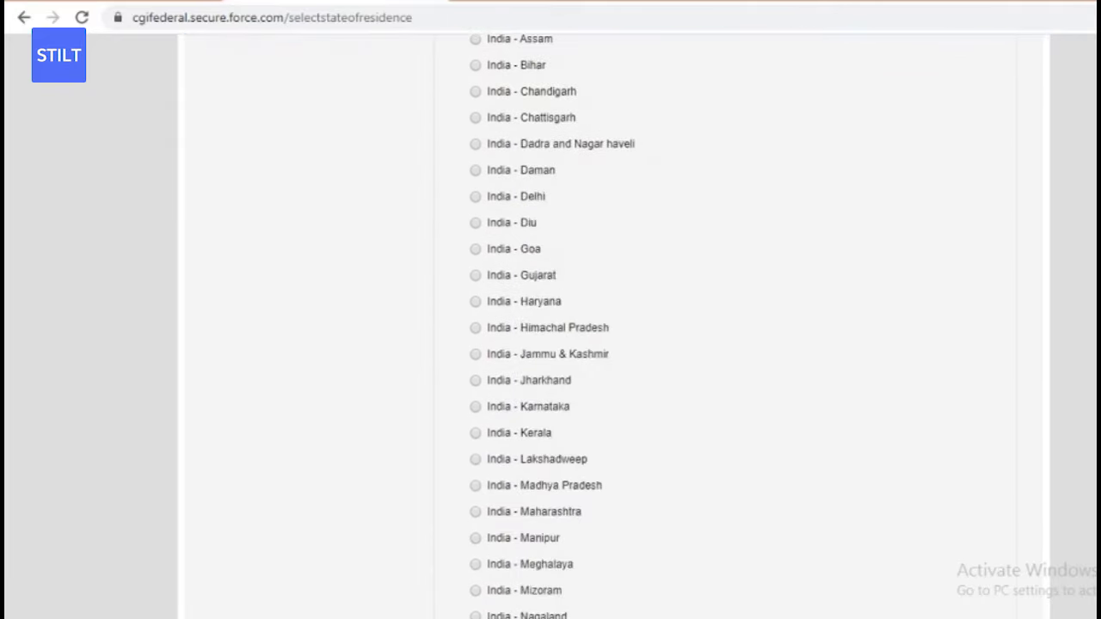
pyautogui.scroll(7, 885, 235)
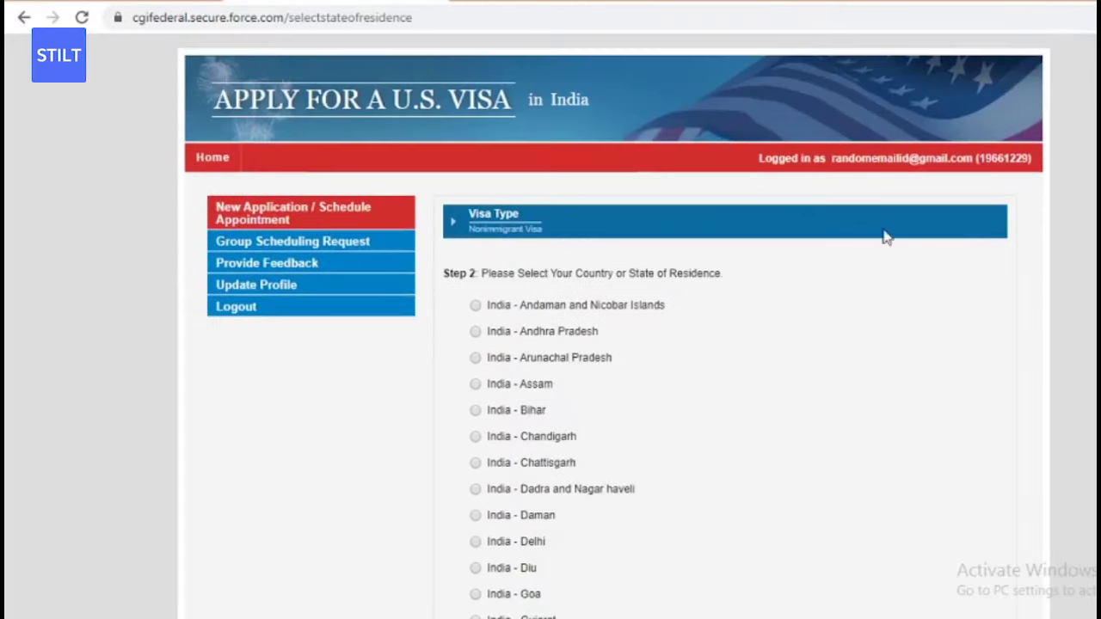
pyautogui.scroll(-1, 909, 292)
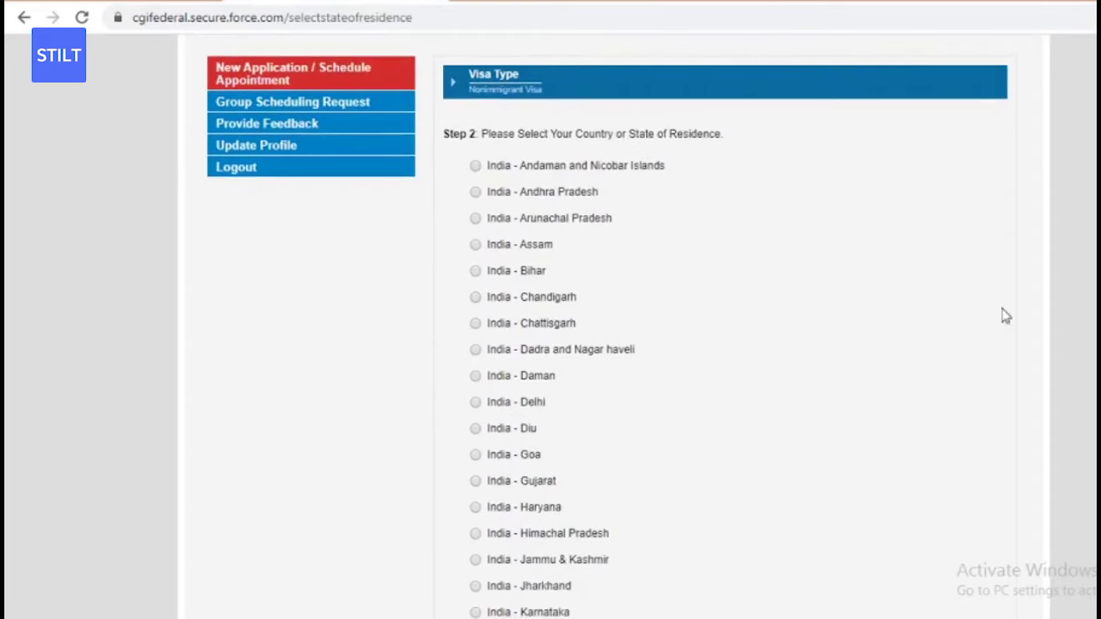
pyautogui.scroll(-4, 602, 344)
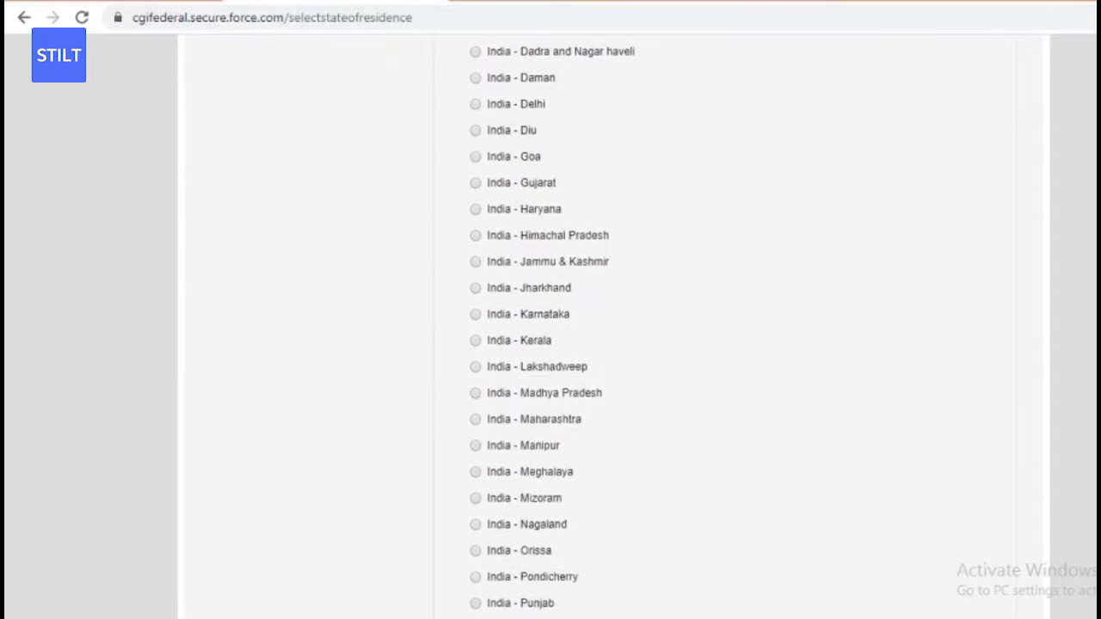
pyautogui.scroll(-1, 602, 344)
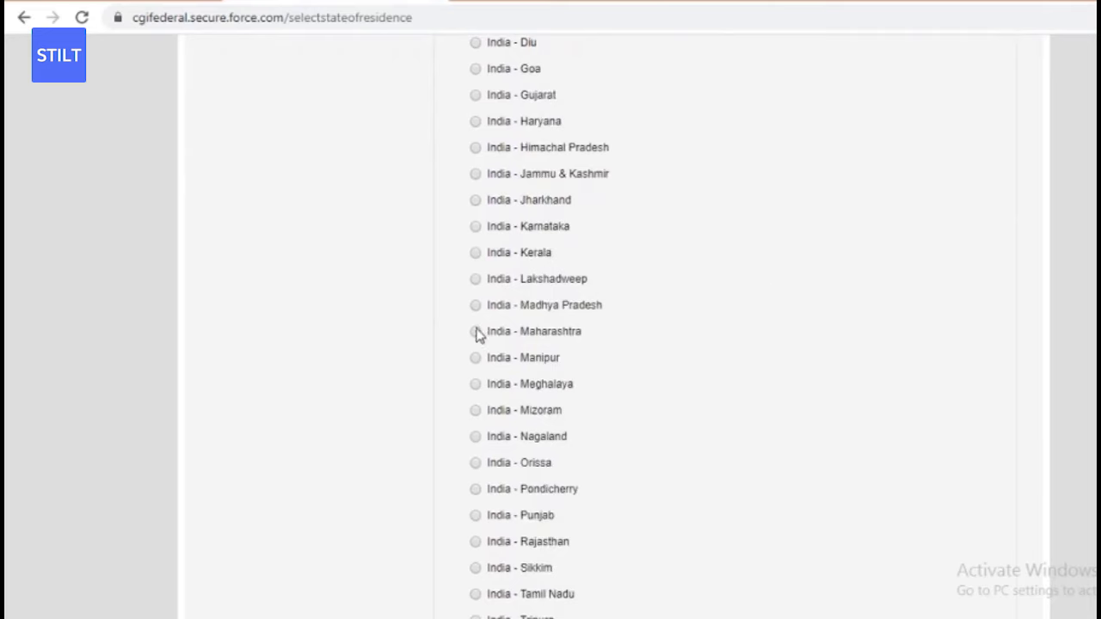
pyautogui.click(476, 253)
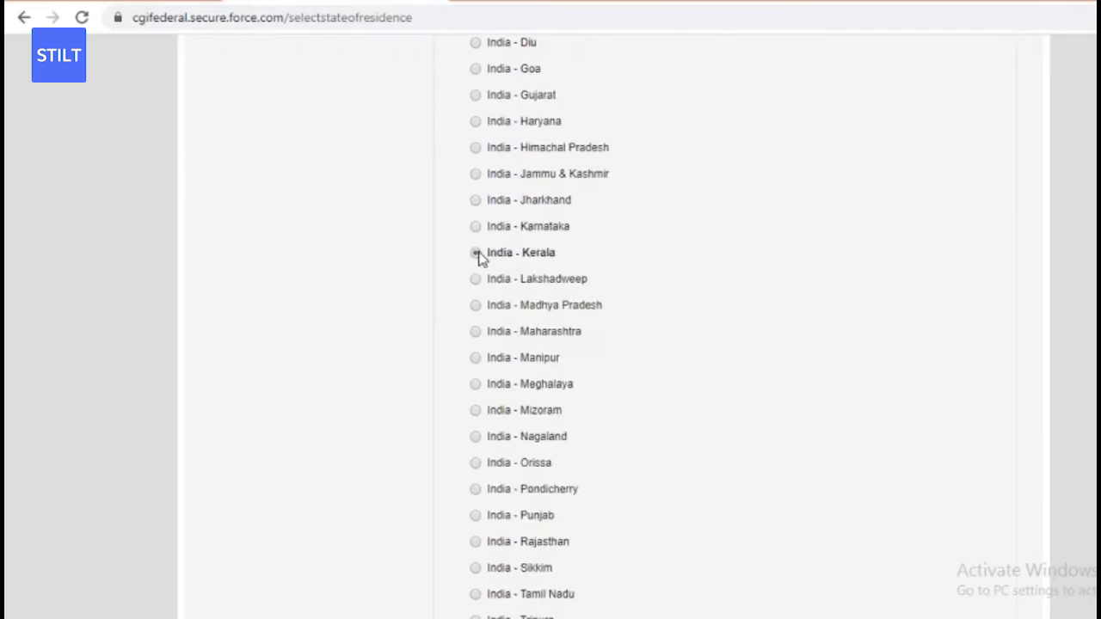
pyautogui.scroll(-4, 846, 383)
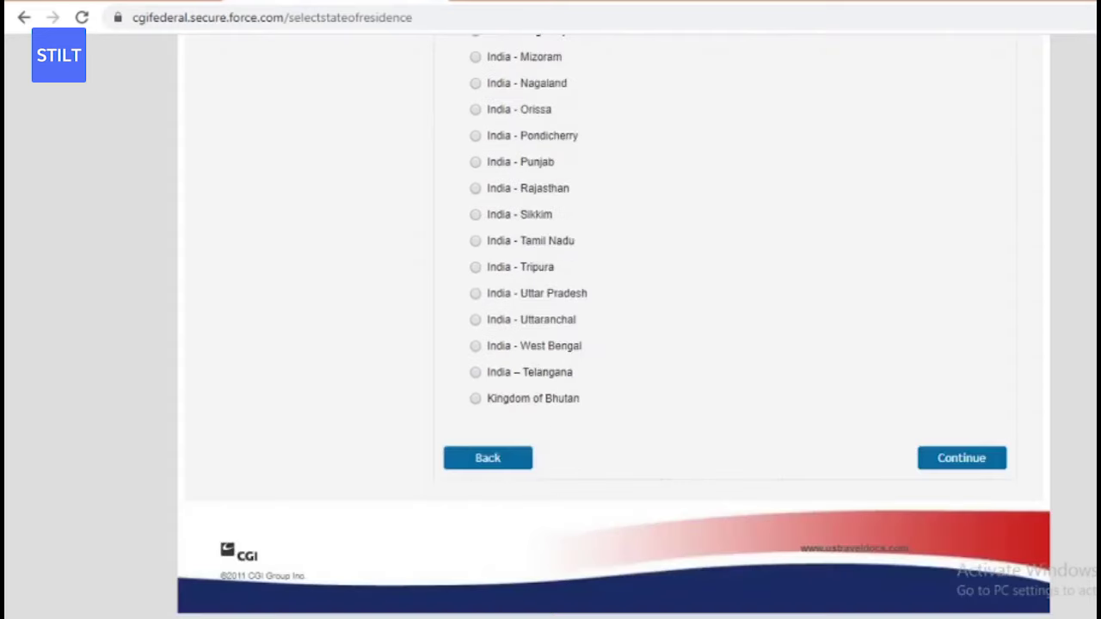
pyautogui.click(965, 470)
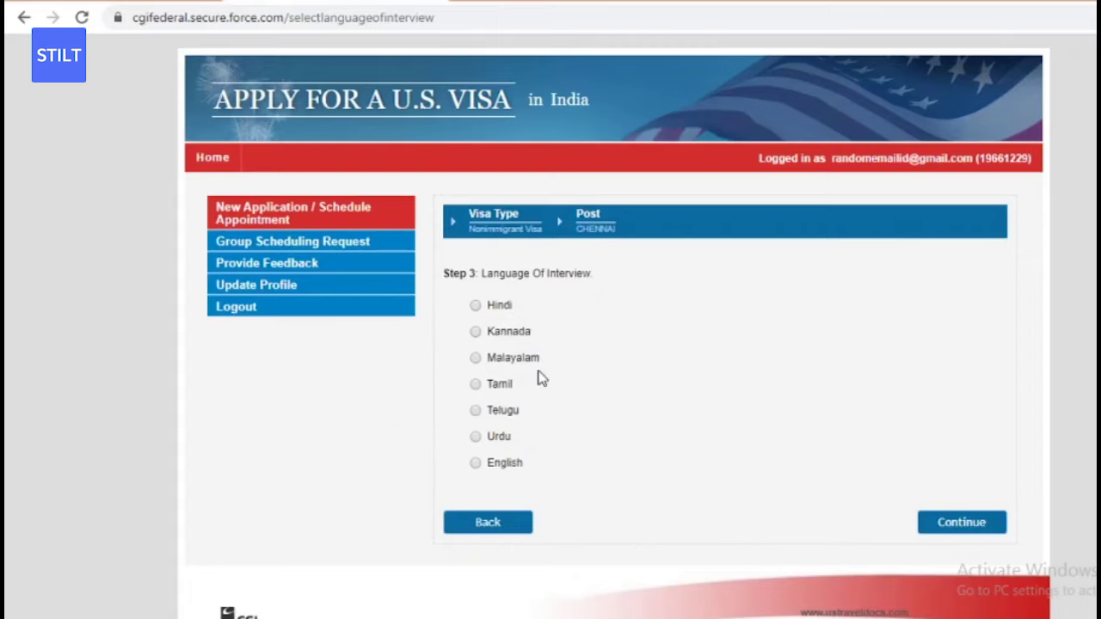
# - Select English as the Language Of Interview
pyautogui.click(476, 465)
# - Submit English, then pick 'Business/Tourism, Crew and All Other Visas' and continue
pyautogui.click(959, 521)
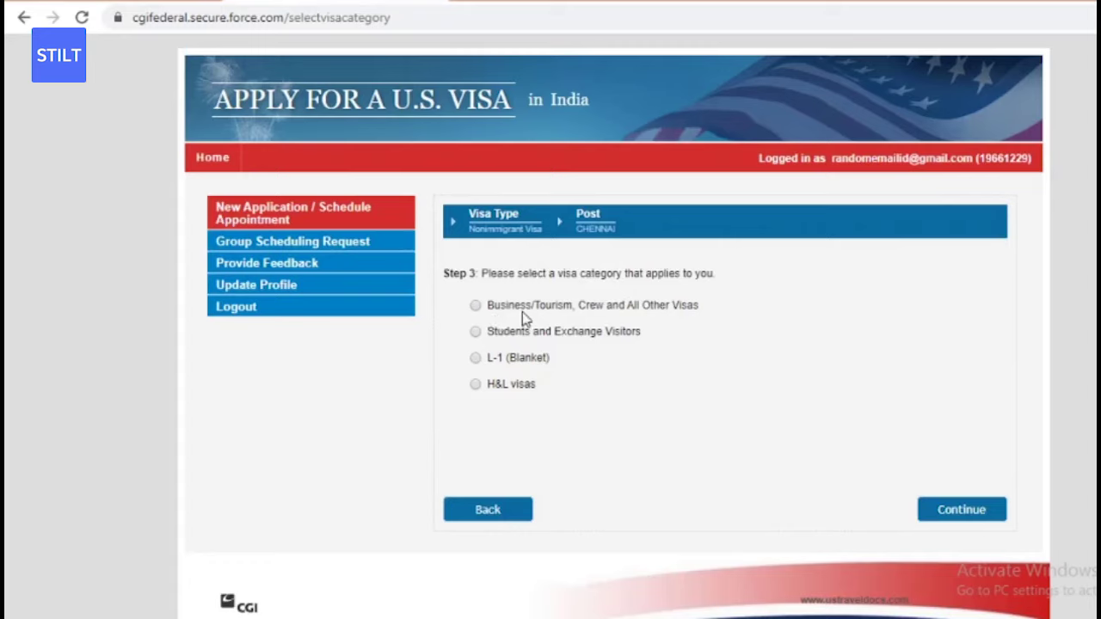
pyautogui.click(476, 307)
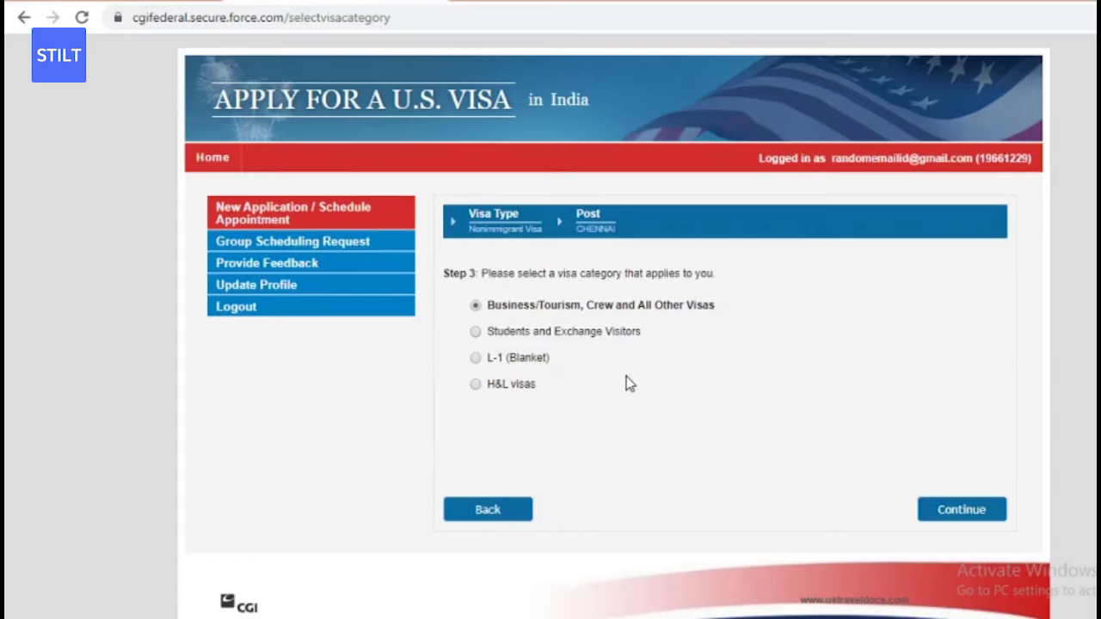
pyautogui.click(965, 512)
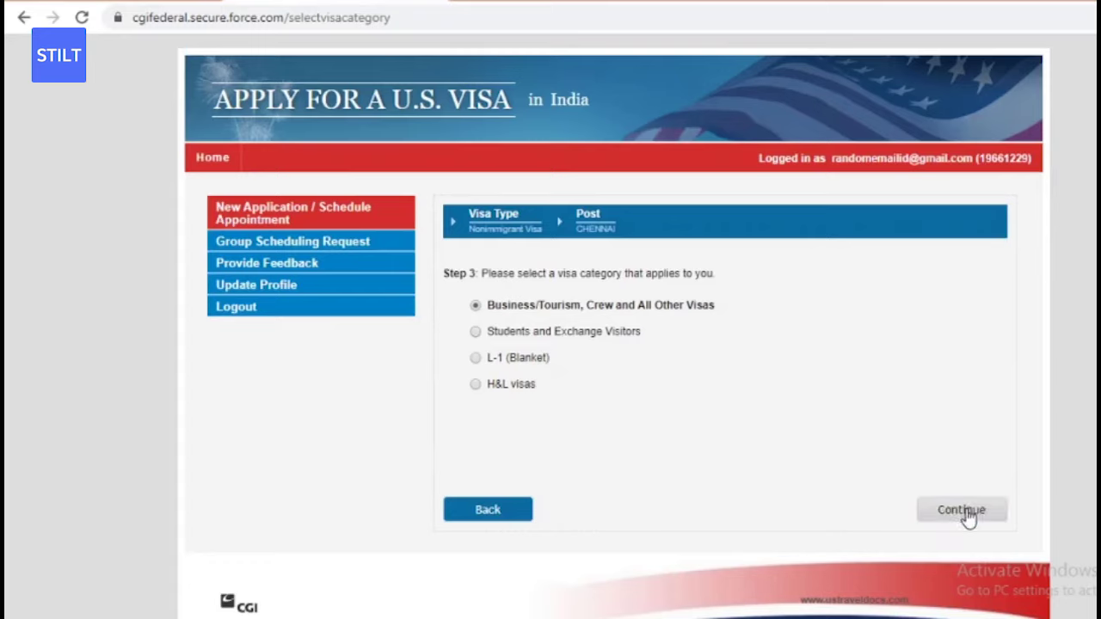
pyautogui.click(968, 515)
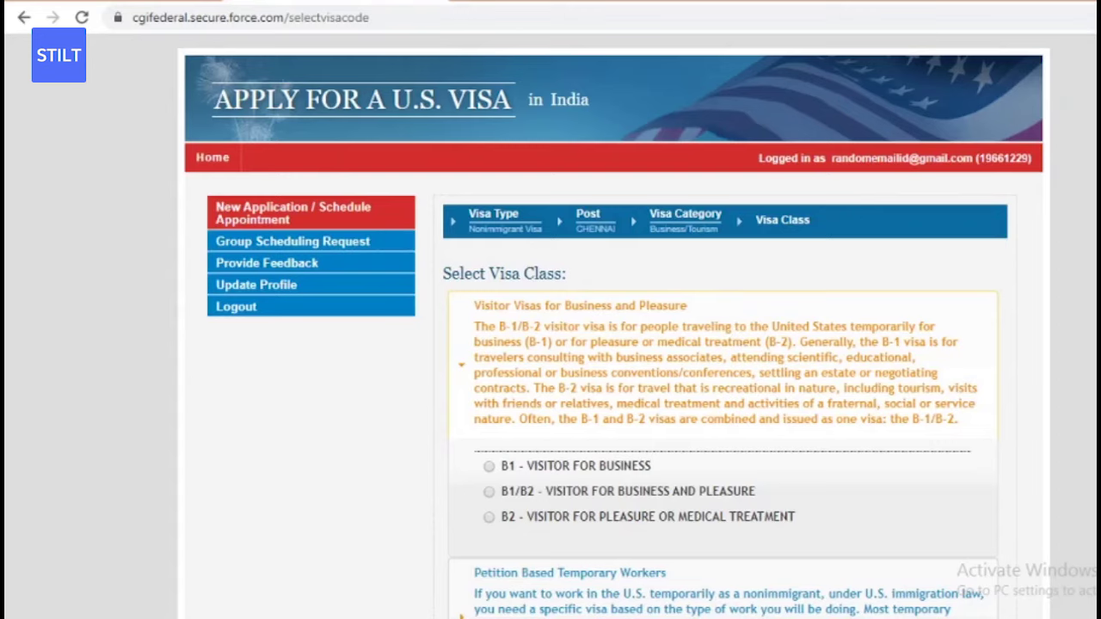
# - Select 'B1/B2 - Visitor for Business and Pleasure' and continue
pyautogui.scroll(-4, 989, 297)
pyautogui.scroll(1, 989, 296)
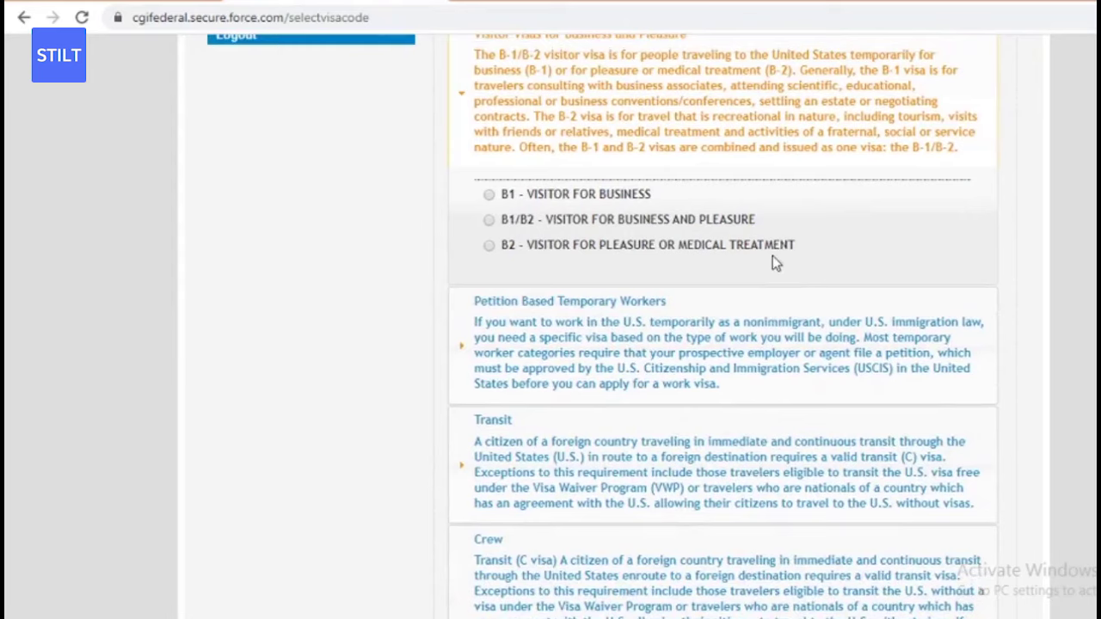
pyautogui.click(489, 220)
pyautogui.scroll(-15, 722, 327)
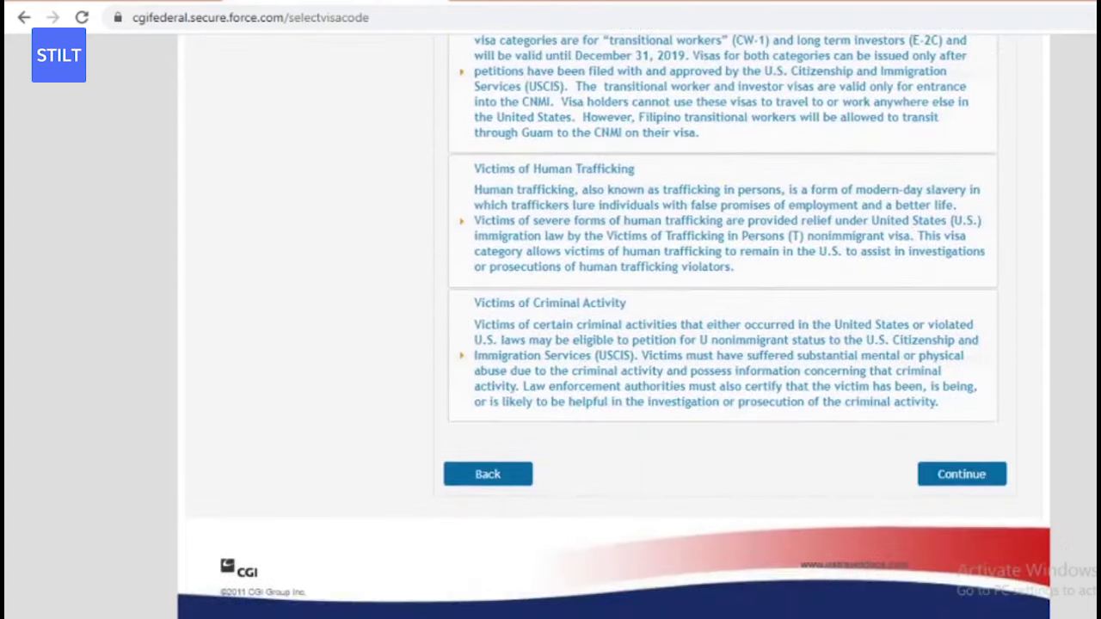
pyautogui.click(959, 472)
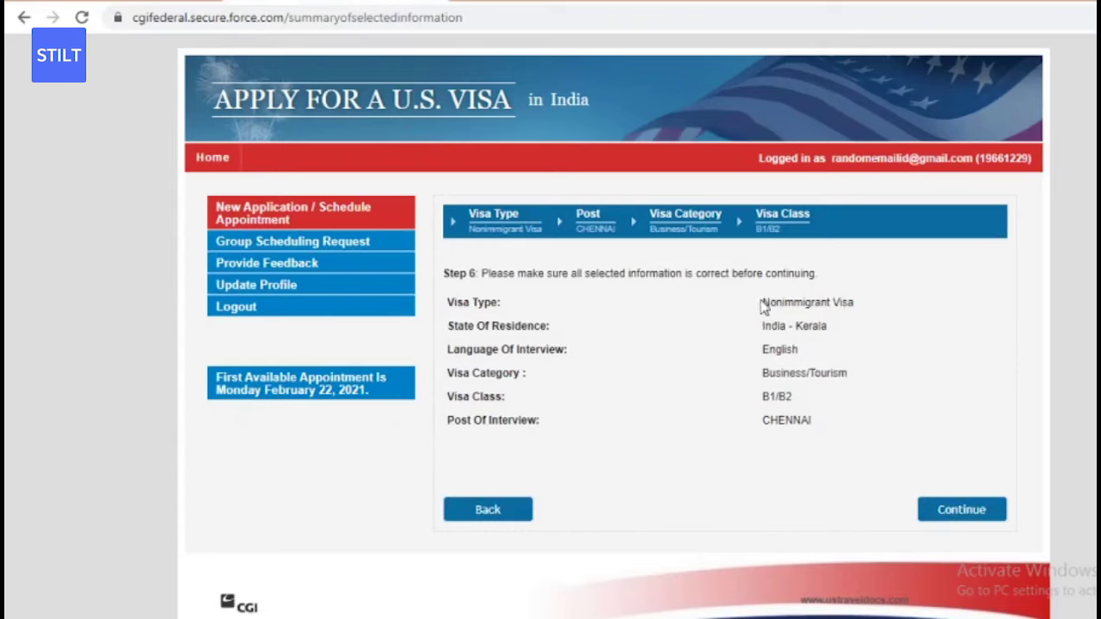
# - Review the B1/B2 Chennai summary and first available date, February 22, 2021, then continue
pyautogui.moveTo(762, 306); pyautogui.dragTo(766, 349)
pyautogui.click(760, 332)
pyautogui.moveTo(756, 300); pyautogui.dragTo(840, 422)
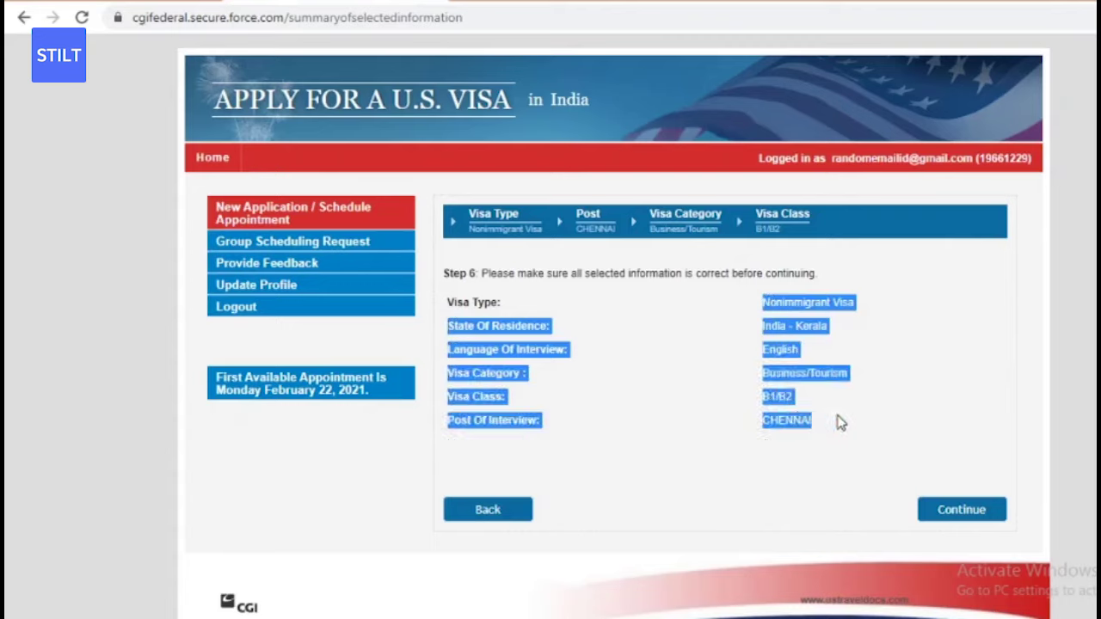
pyautogui.click(840, 423)
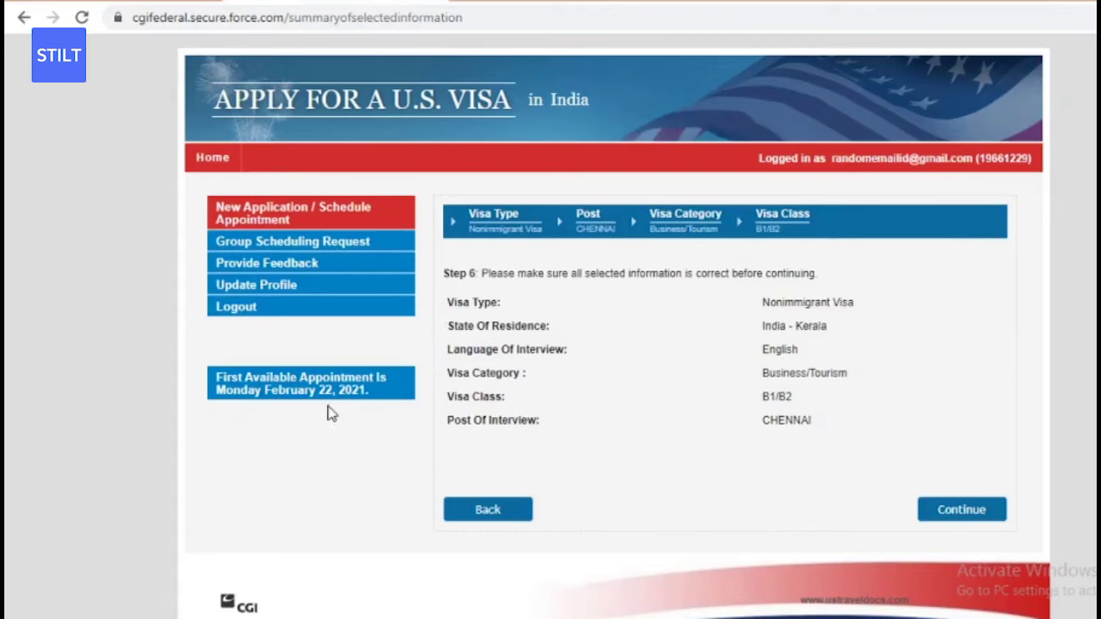
pyautogui.moveTo(218, 396); pyautogui.dragTo(224, 375)
pyautogui.click(970, 508)
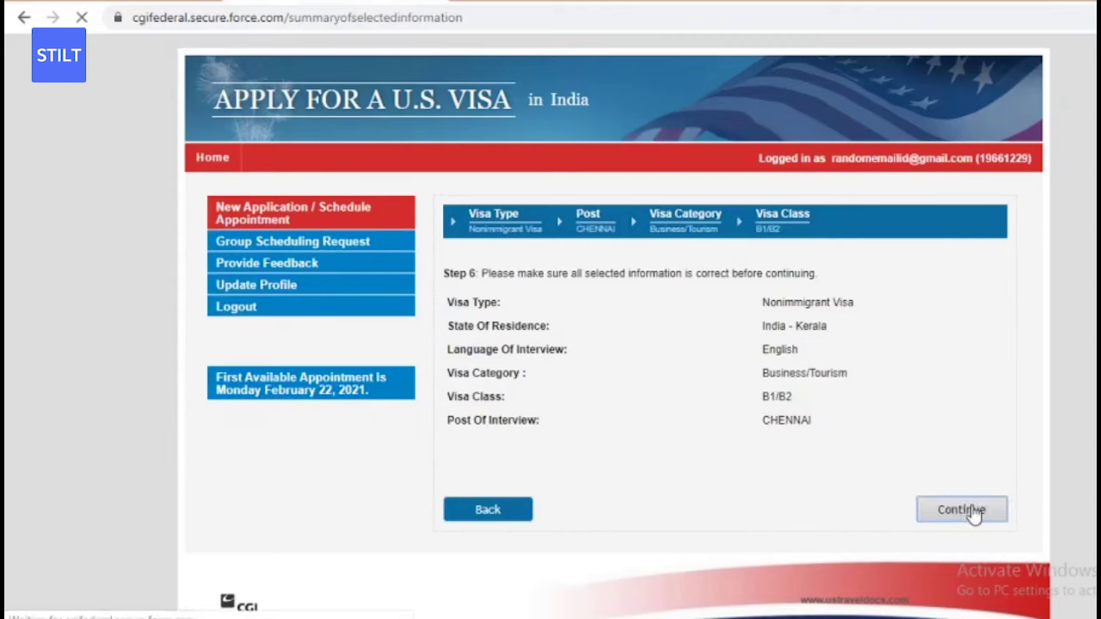
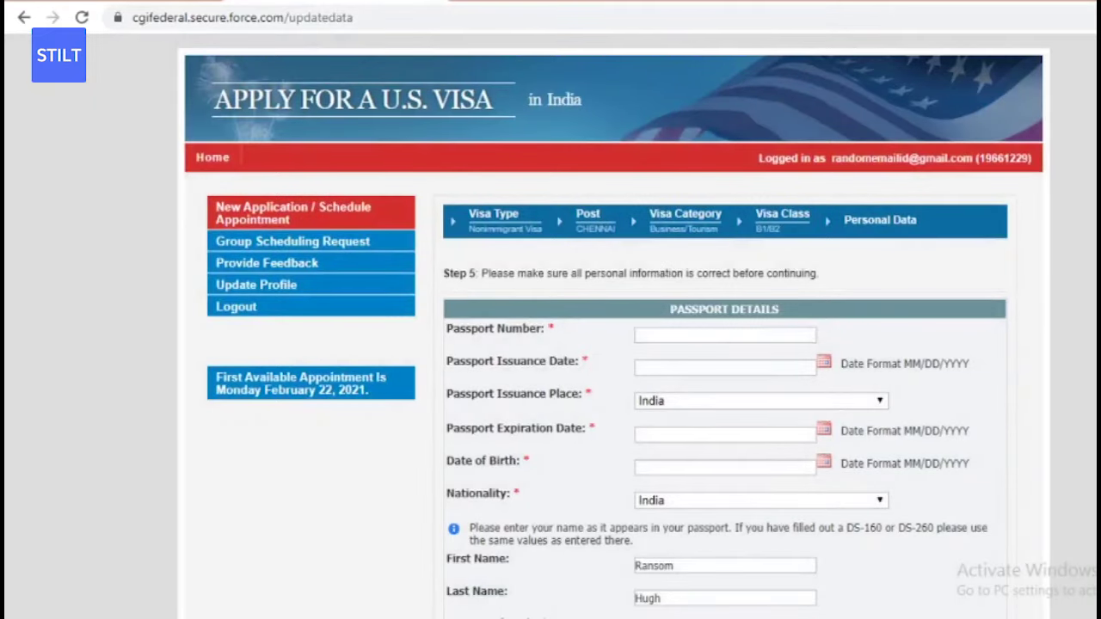
# - Autofill the passport number, issue date 09/2/2019, expiry 09/12/2029 and date of birth
pyautogui.scroll(-1, 662, 264)
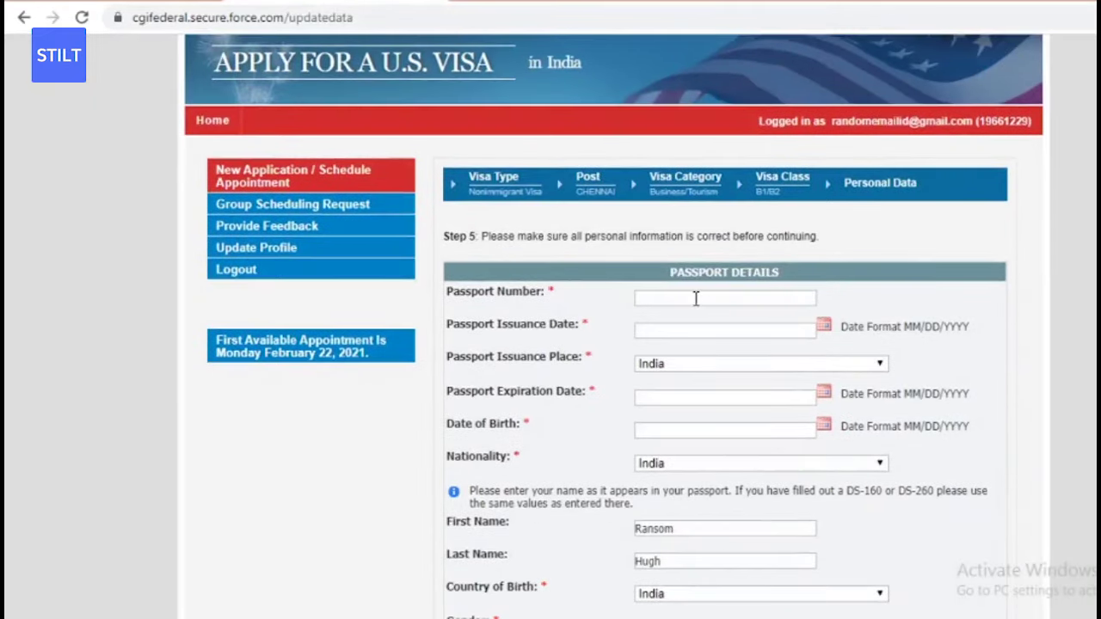
pyautogui.click(696, 297)
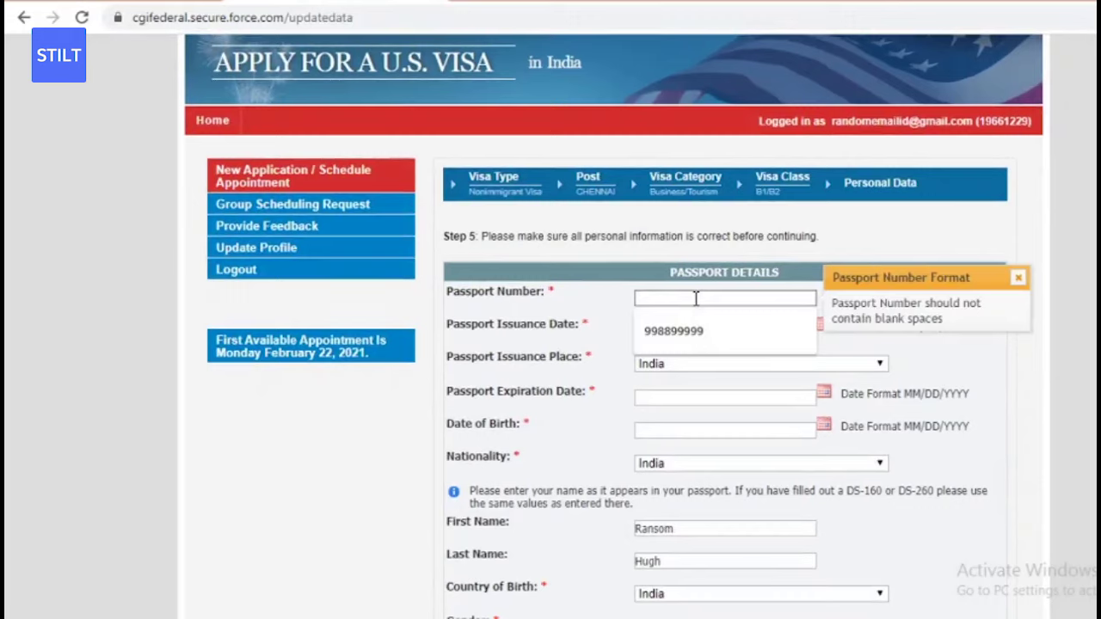
pyautogui.click(670, 333)
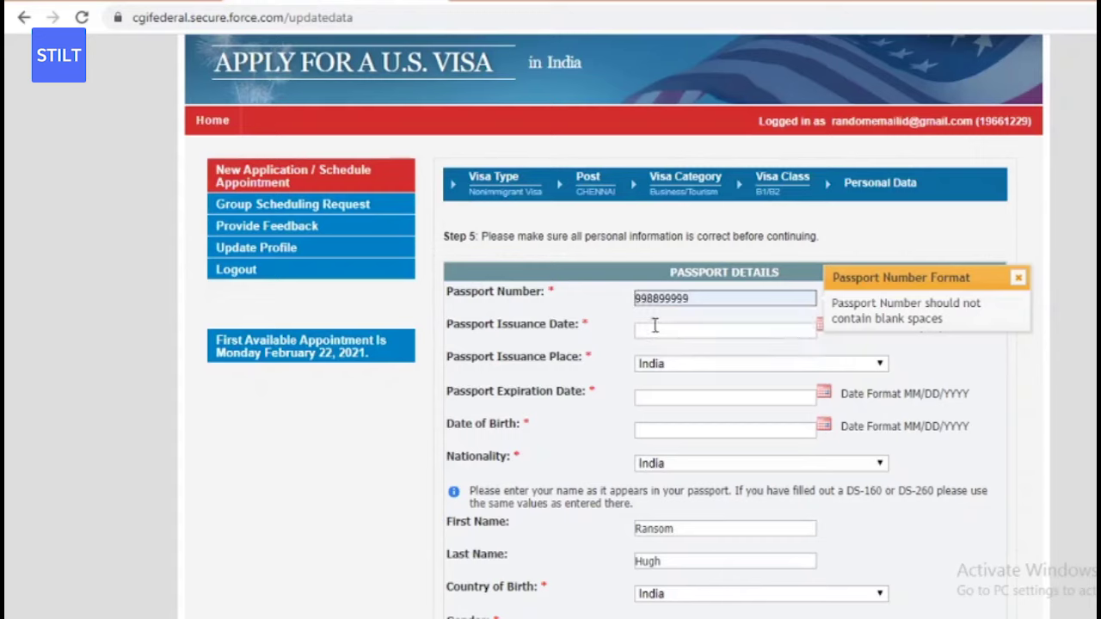
pyautogui.click(653, 324)
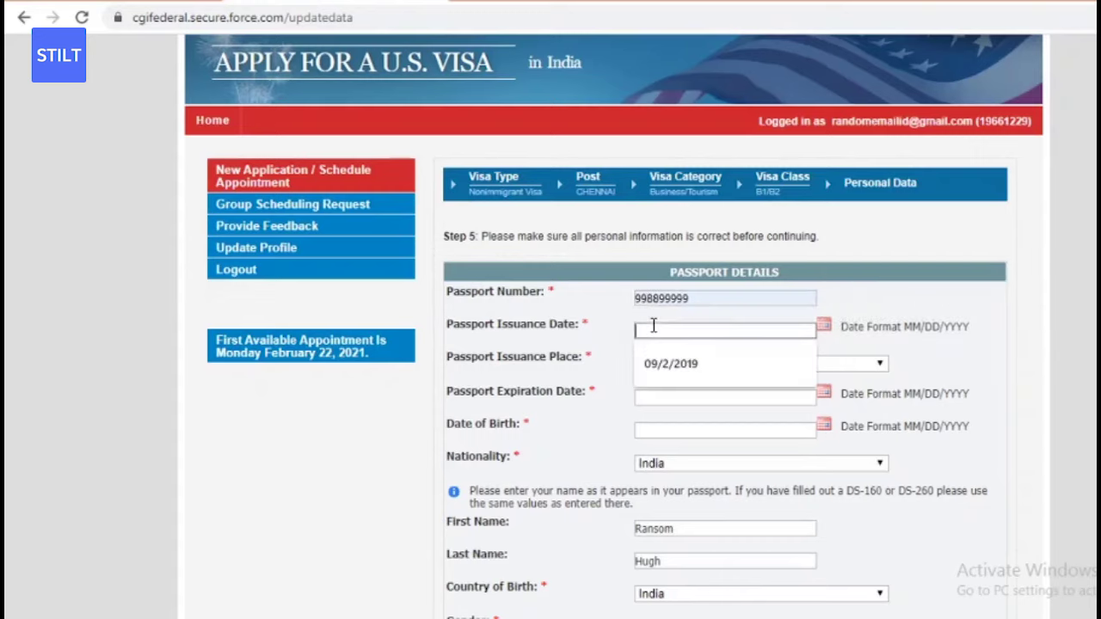
pyautogui.click(651, 370)
pyautogui.click(655, 393)
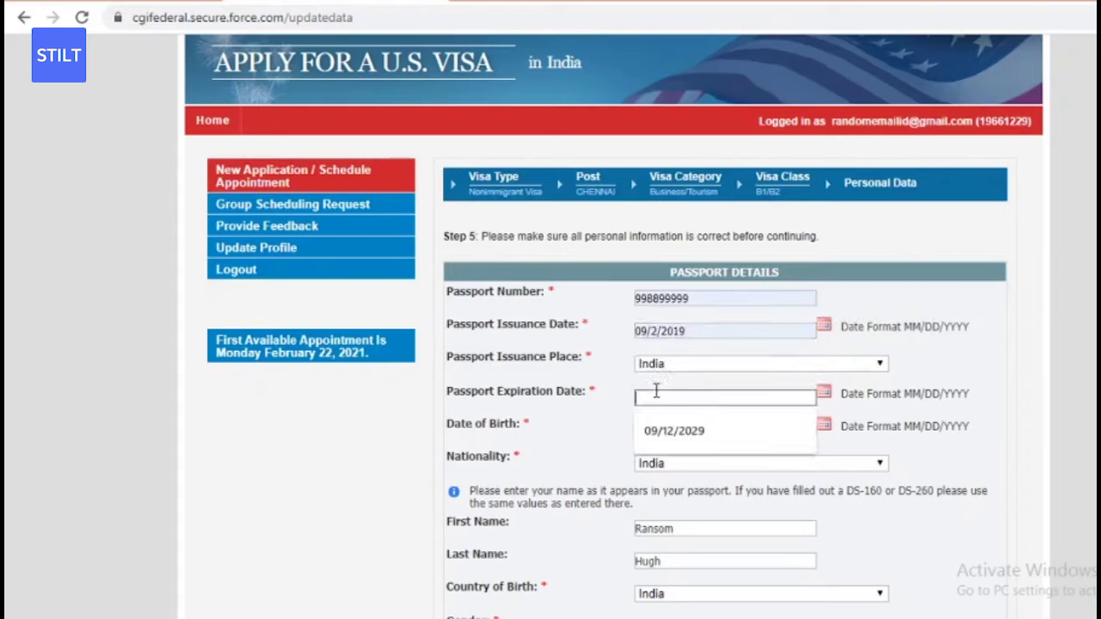
pyautogui.click(668, 430)
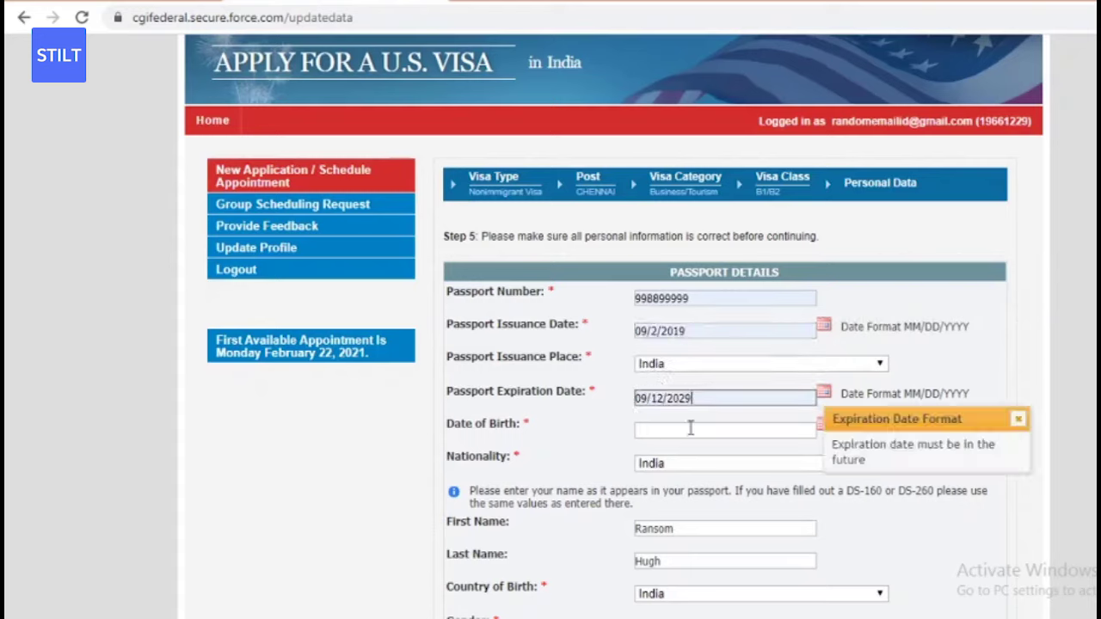
pyautogui.click(708, 430)
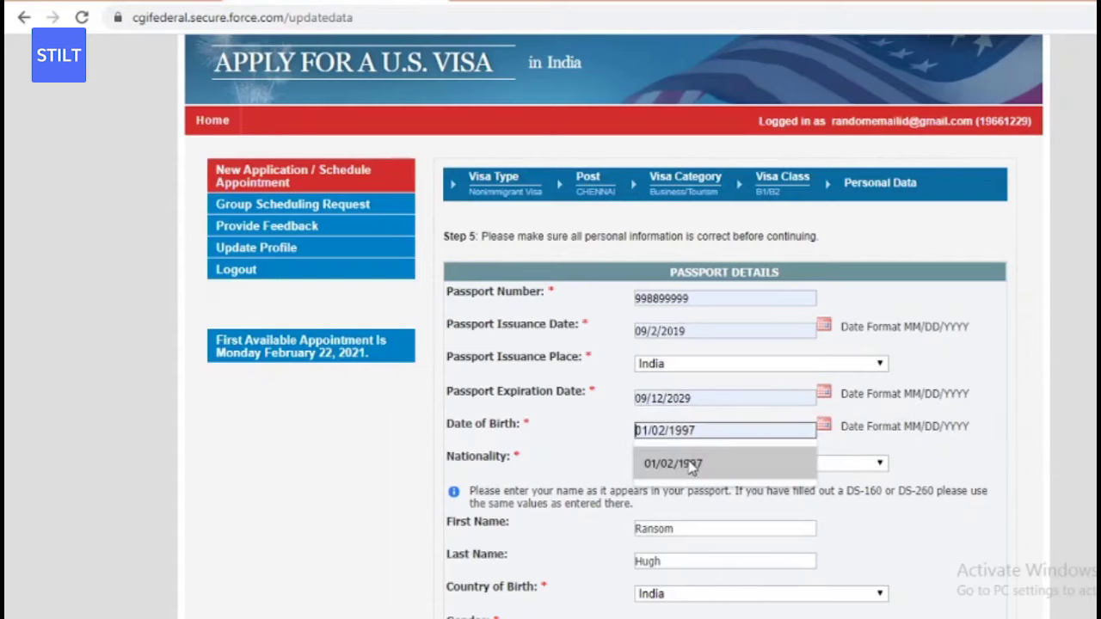
pyautogui.click(689, 464)
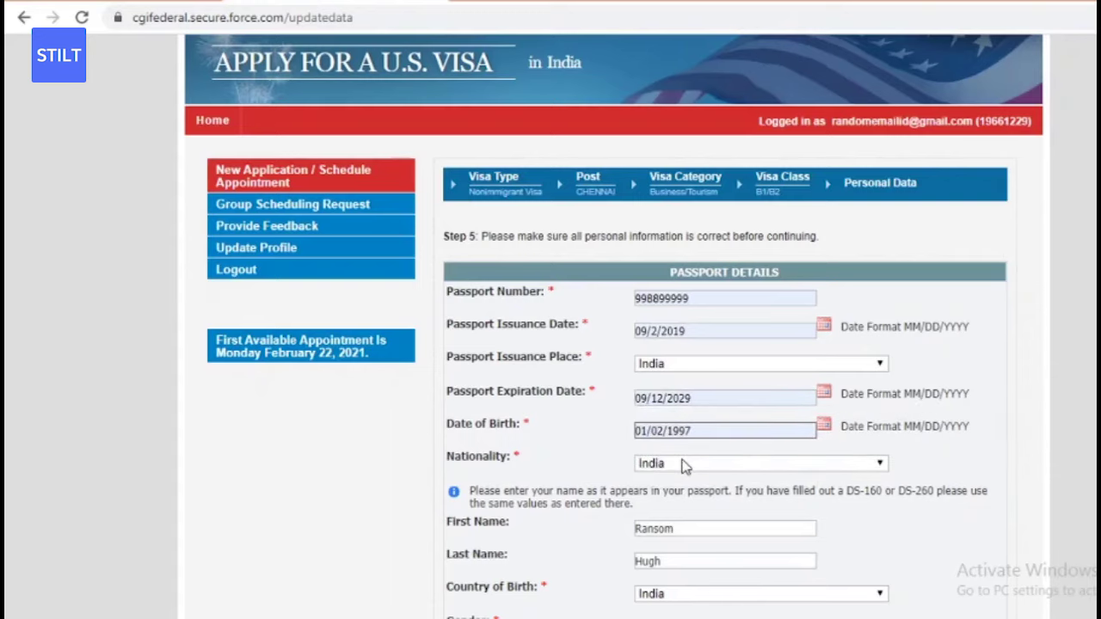
# - Choose Male in the applicant's Gender dropdown
pyautogui.scroll(-1, 710, 464)
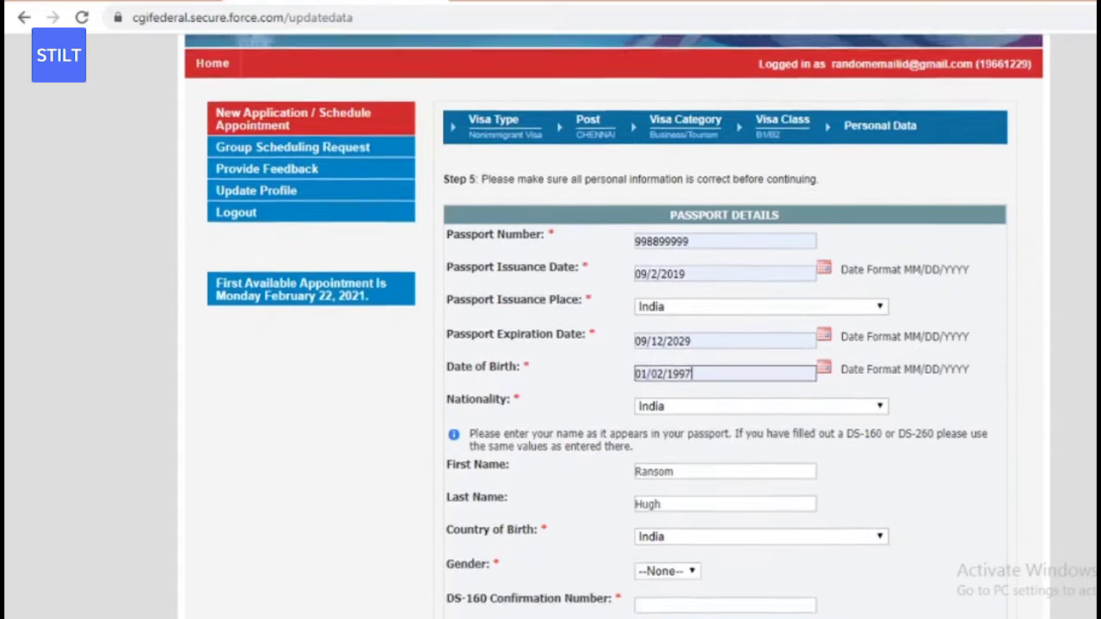
pyautogui.scroll(-4, 630, 320)
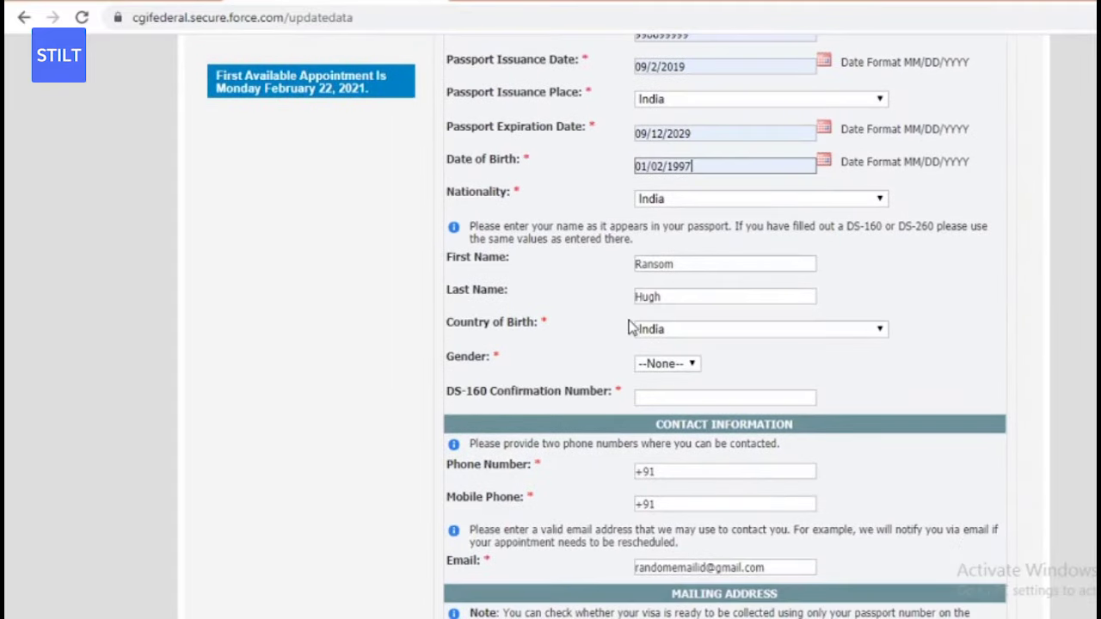
pyautogui.click(659, 363)
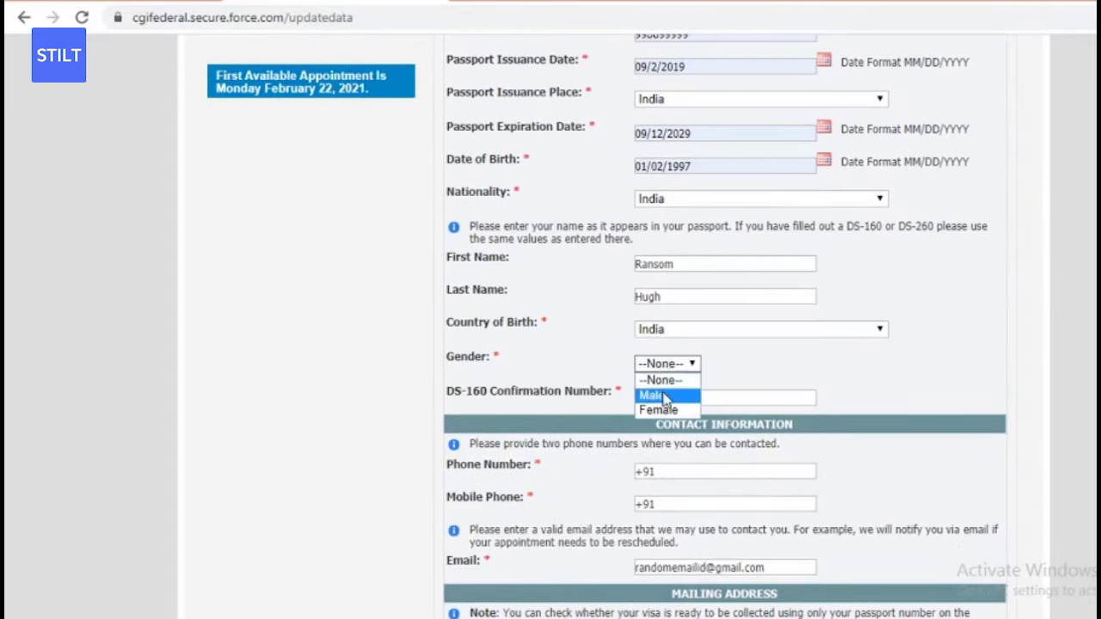
pyautogui.click(664, 397)
pyautogui.click(665, 394)
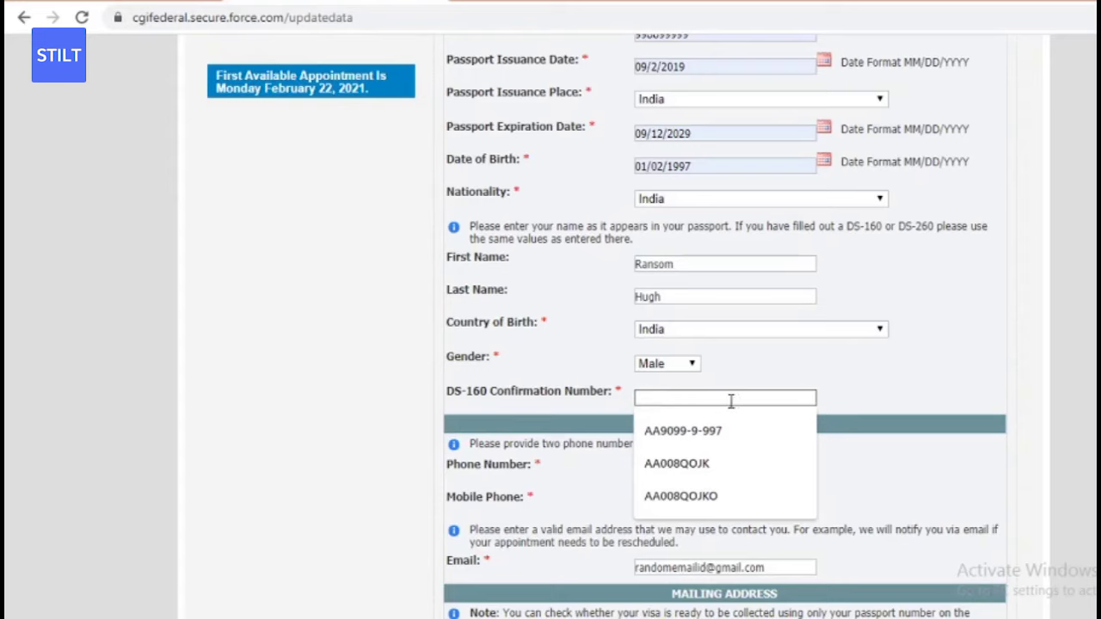
pyautogui.moveTo(729, 399)
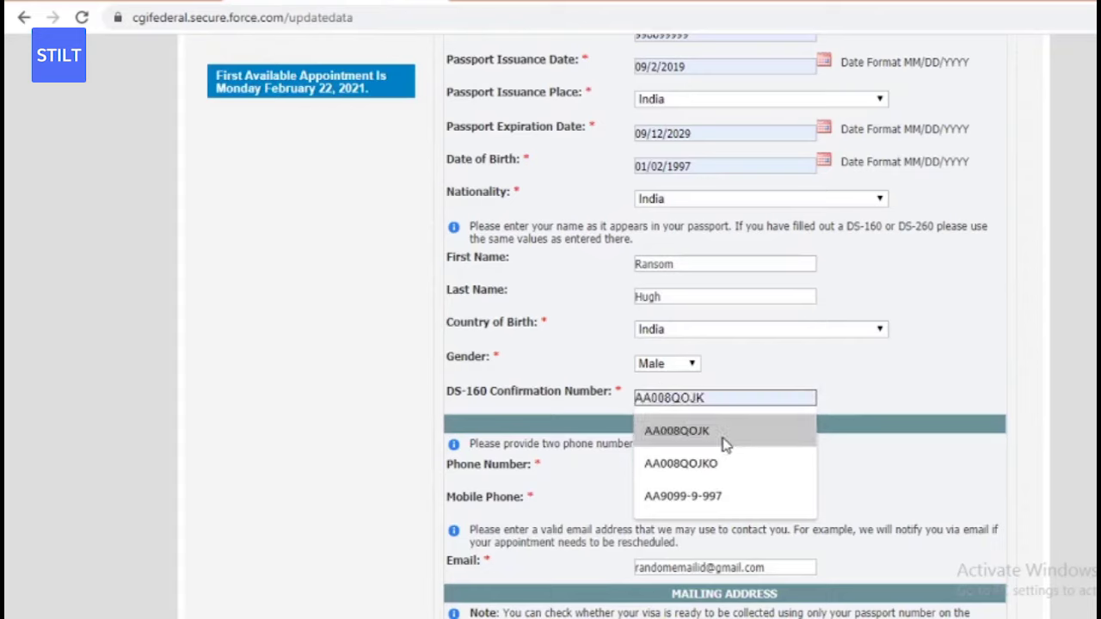
# - Enter the DS-160 confirmation number from autofill, correcting its last character to I
pyautogui.click(725, 442)
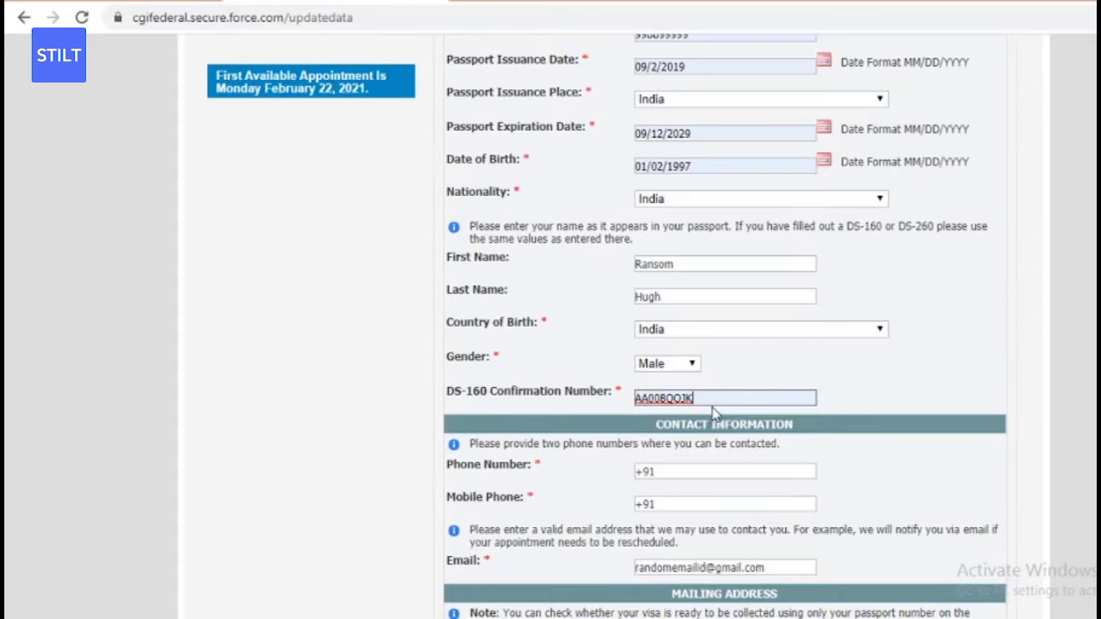
pyautogui.click(702, 402)
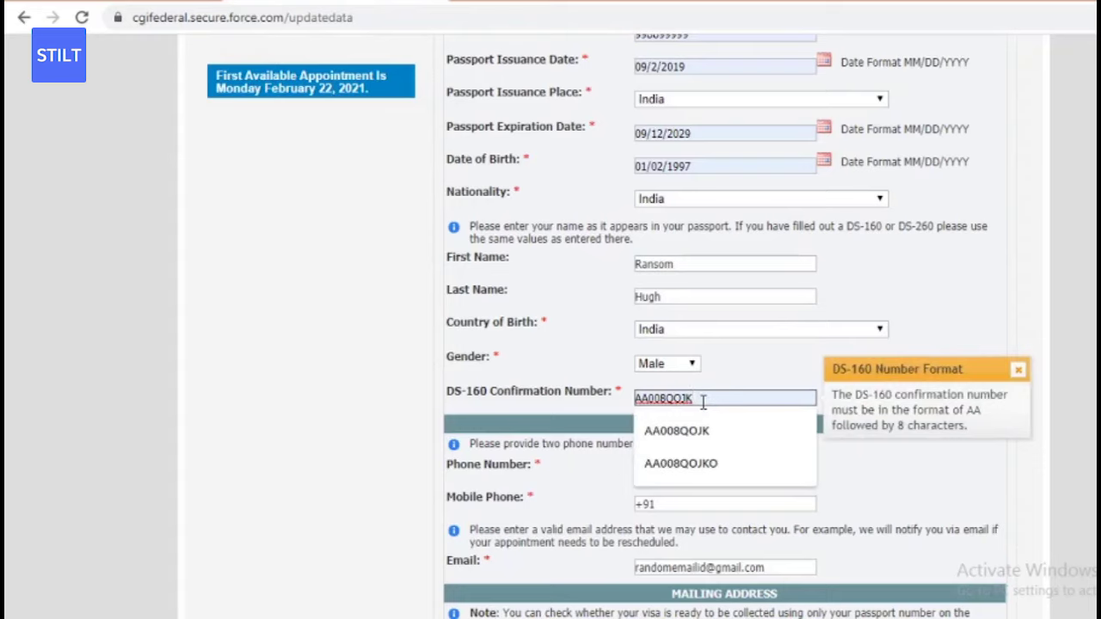
pyautogui.write('I')
pyautogui.press('BackSpace')
pyautogui.write('I')
# - Fill the contact phone number from its autofill suggestion
pyautogui.scroll(-2, 664, 266)
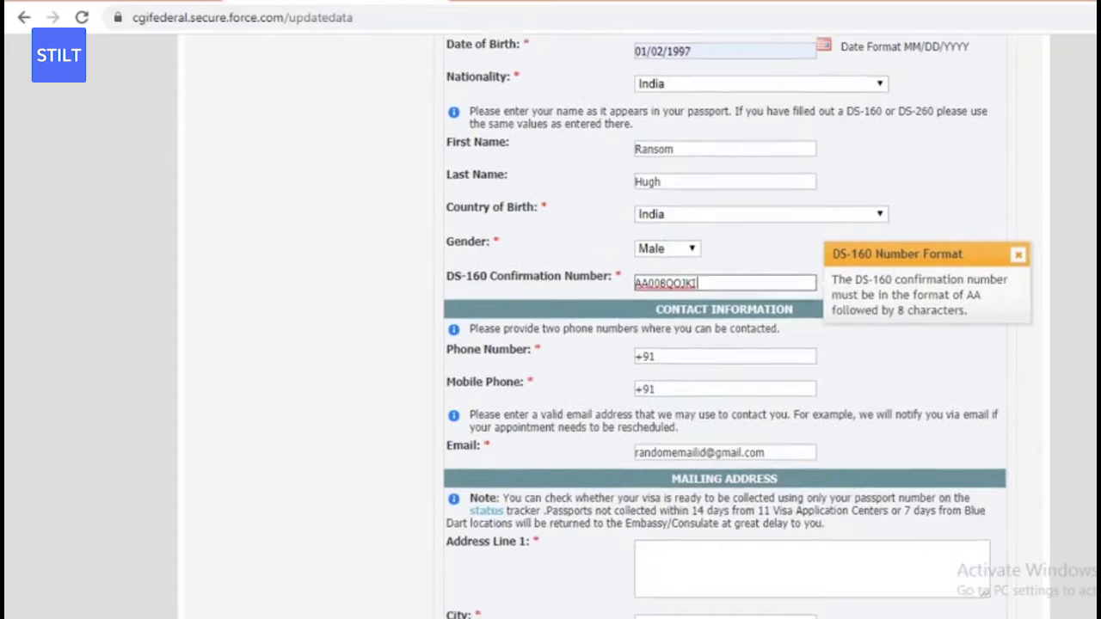
pyautogui.click(699, 324)
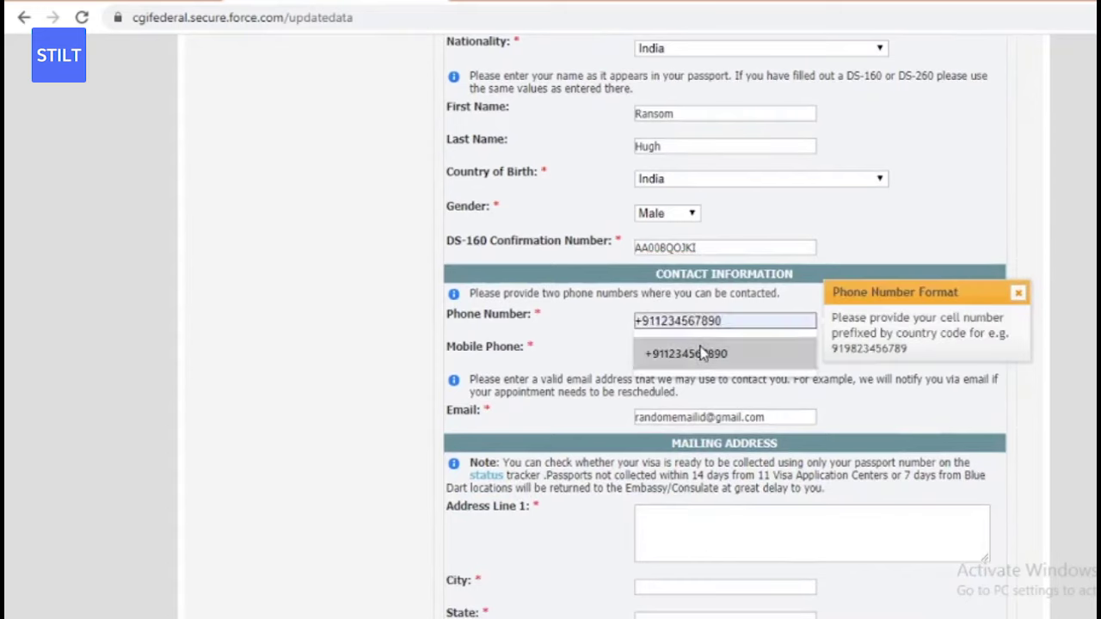
pyautogui.click(701, 353)
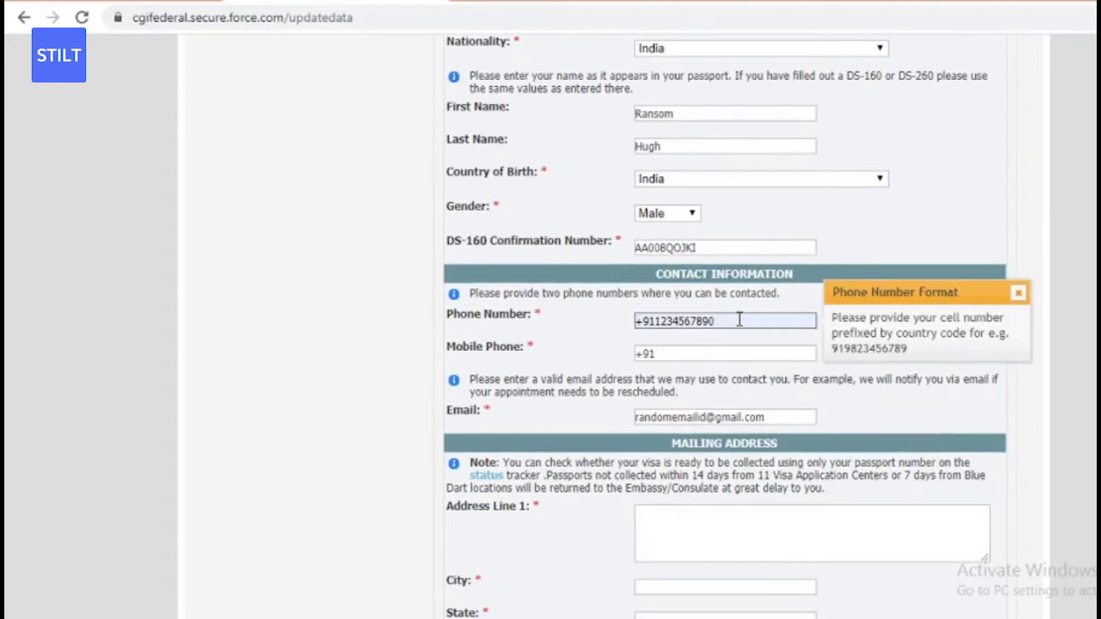
# - Fill the mailing address, city, state and postal code from the saved address entry
pyautogui.scroll(-1, 1029, 342)
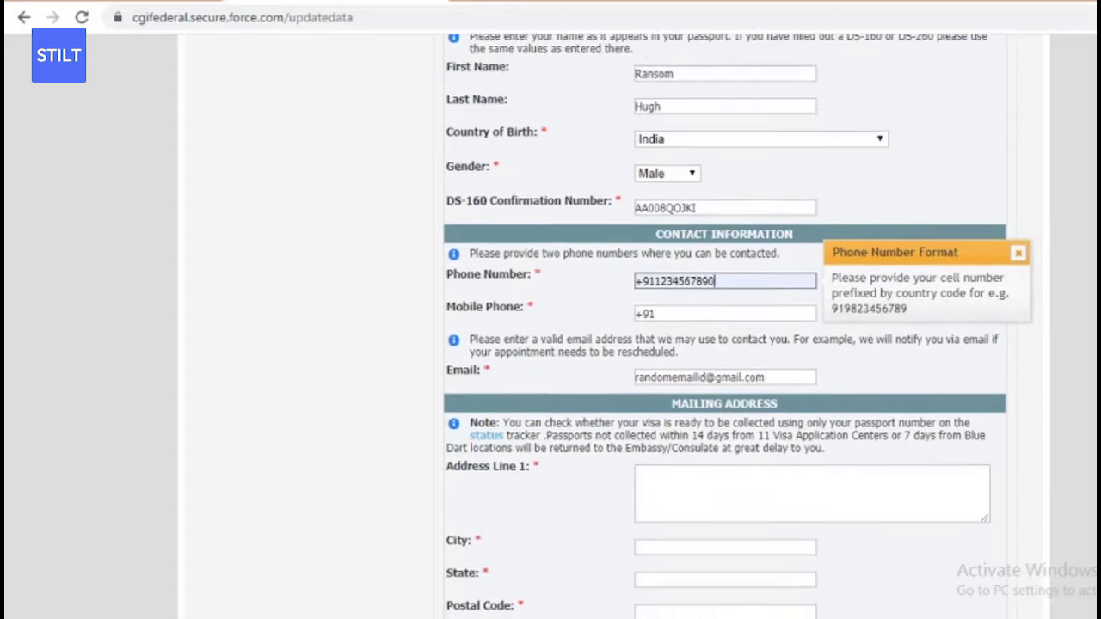
pyautogui.scroll(-5, 658, 275)
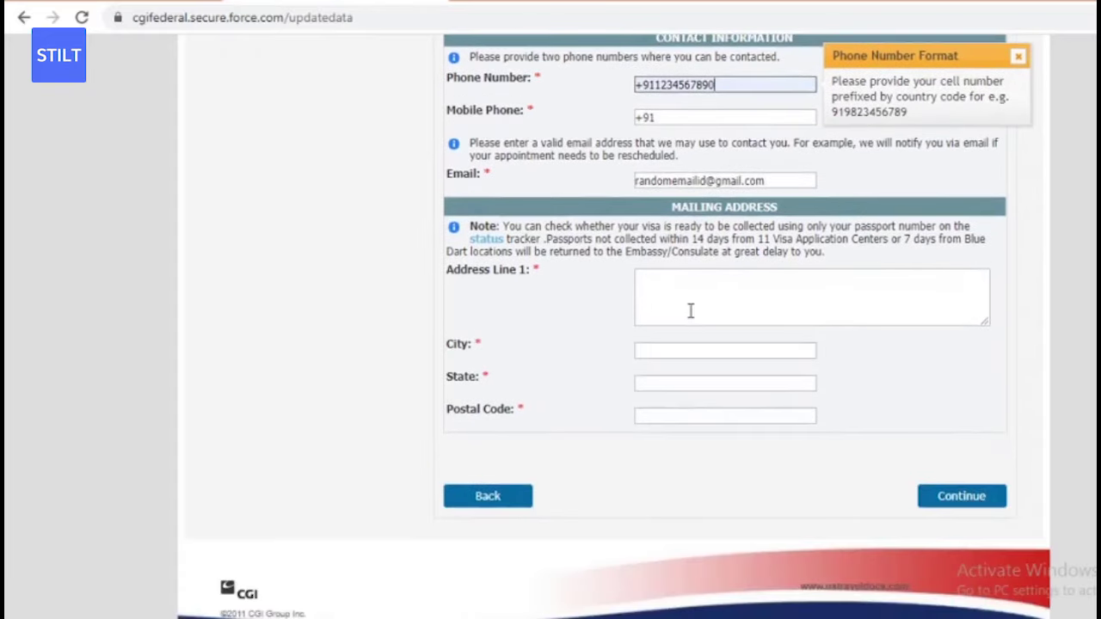
pyautogui.click(681, 301)
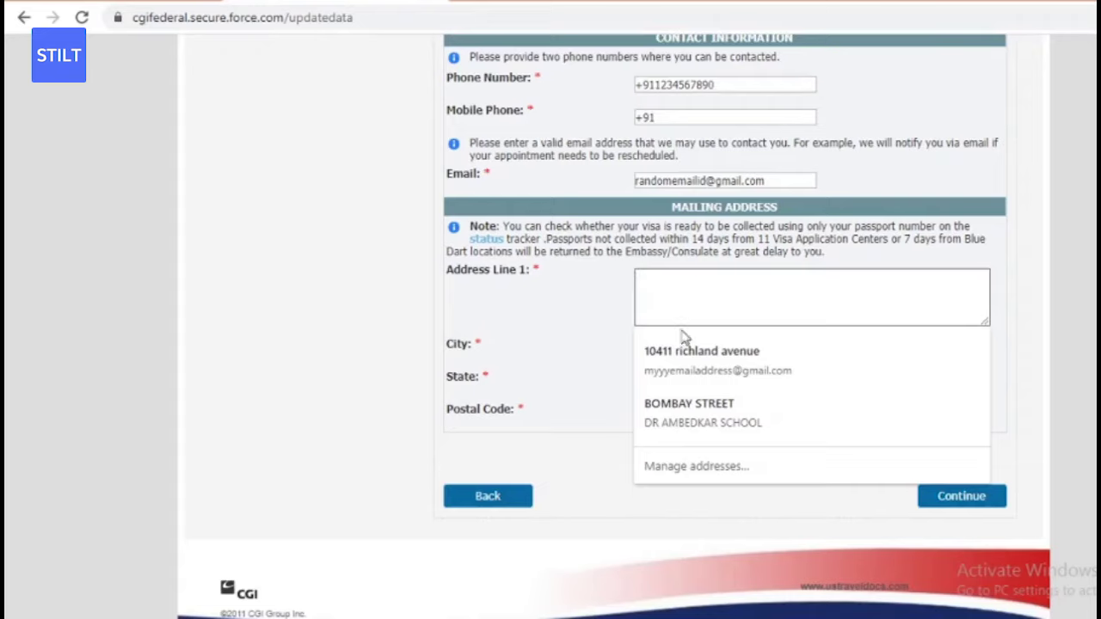
pyautogui.click(731, 407)
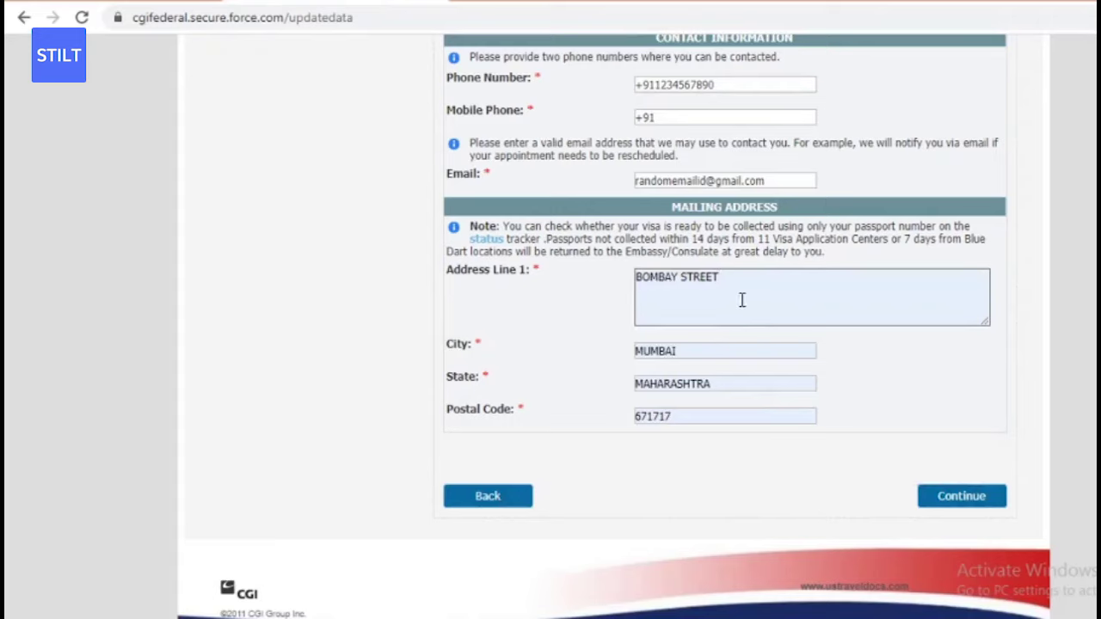
# - Remove the extra blank address line and submit the Personal Data step with Continue
pyautogui.click(741, 300)
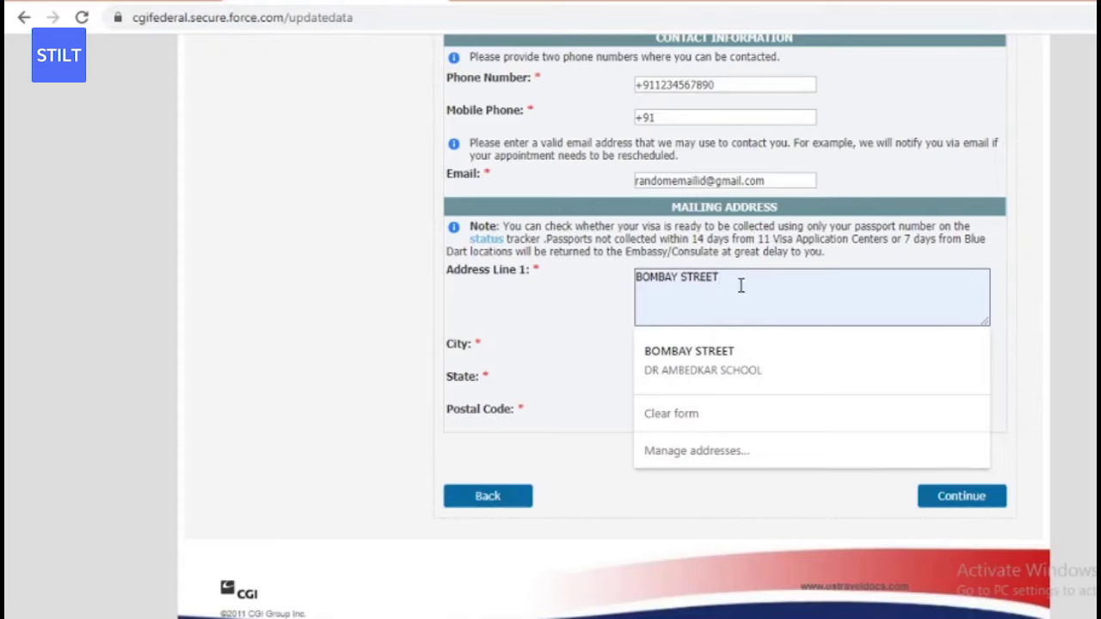
pyautogui.press('Return')
pyautogui.press('Down')
pyautogui.press('Return')
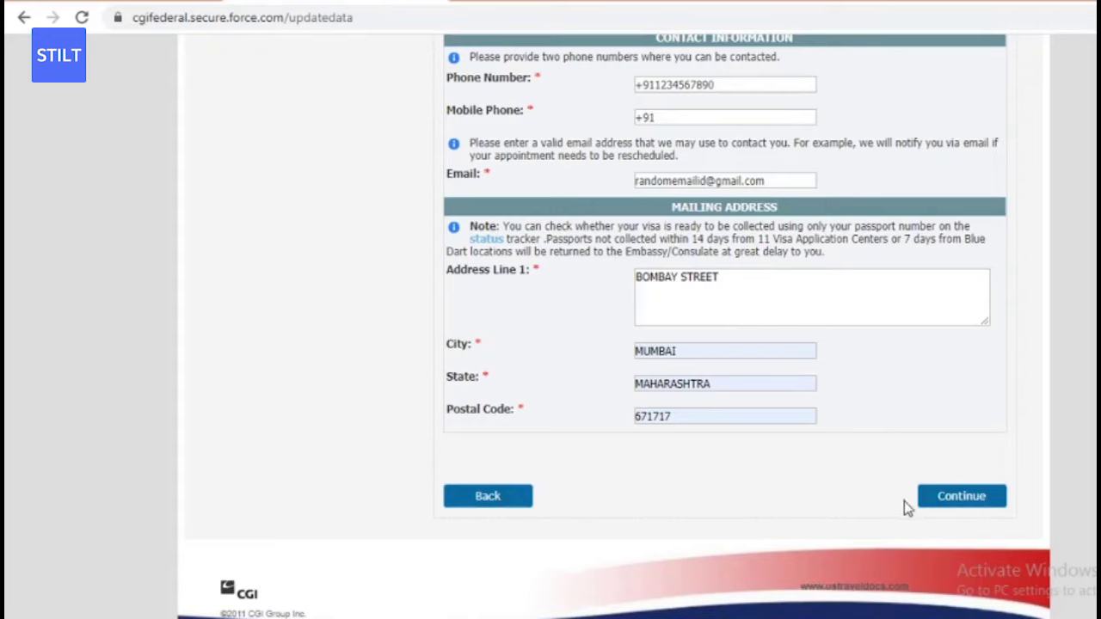
pyautogui.click(948, 510)
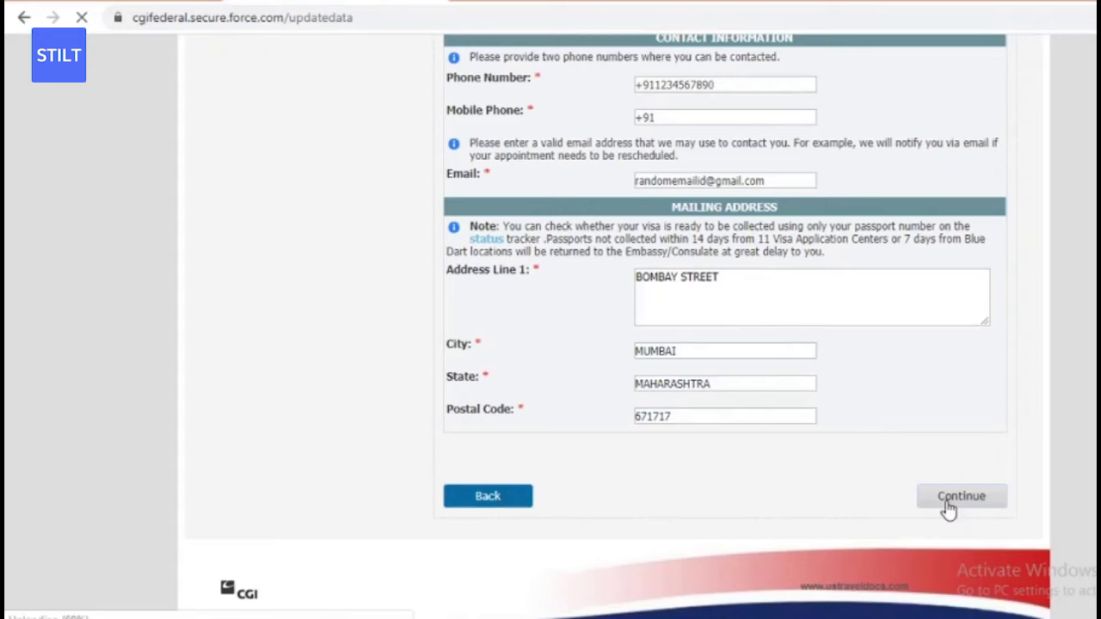
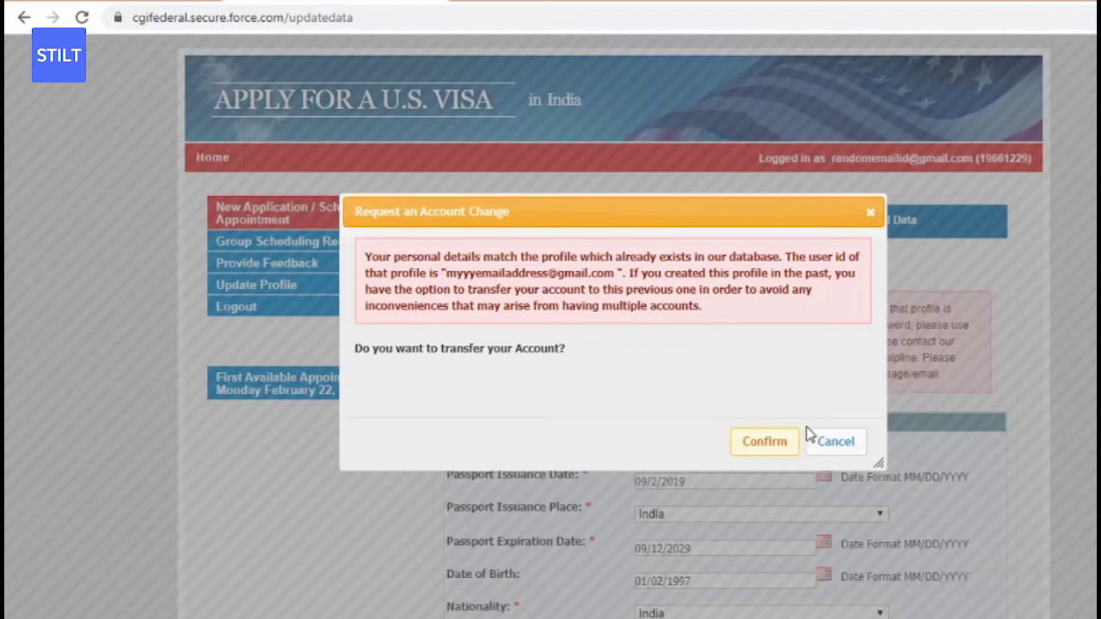
# - Decline the account transfer and replace the old passport number with the new one
pyautogui.click(825, 445)
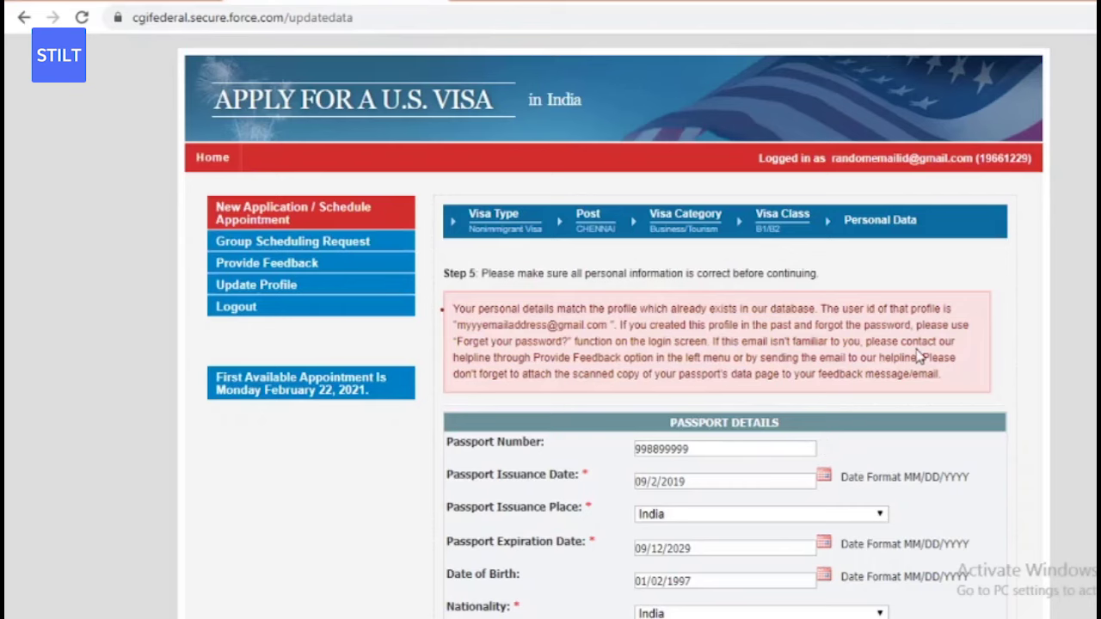
pyautogui.doubleClick(702, 450)
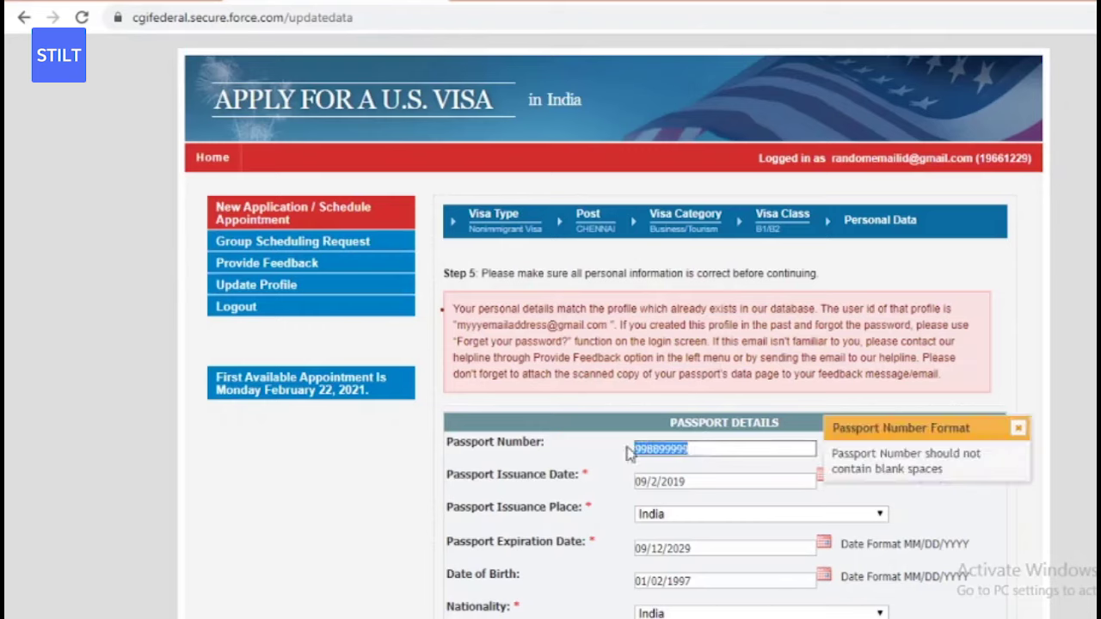
pyautogui.press('BackSpace')
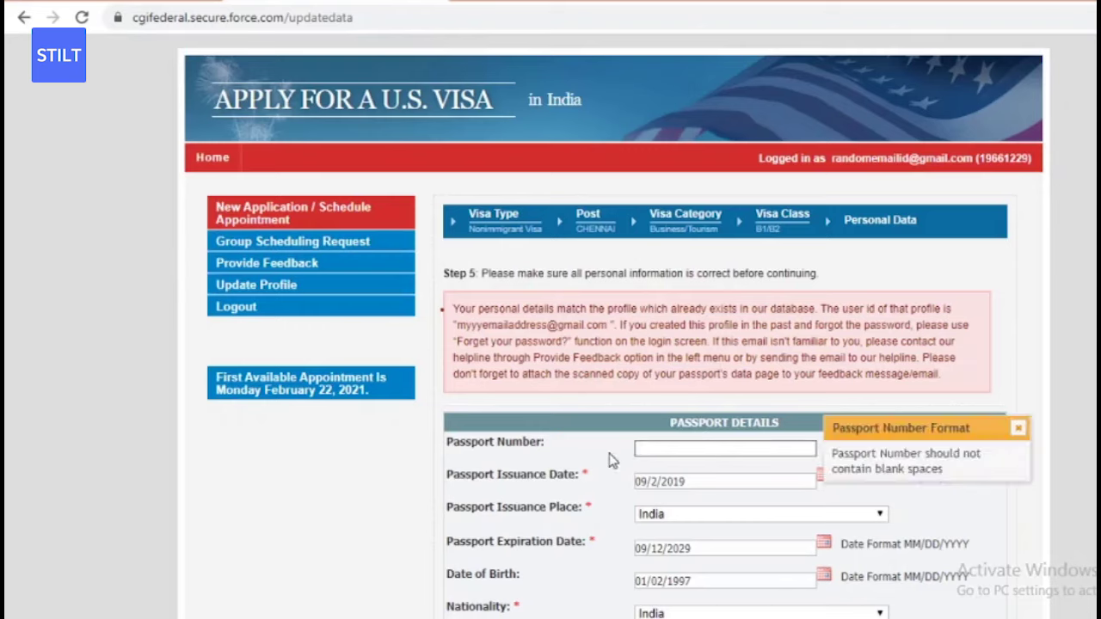
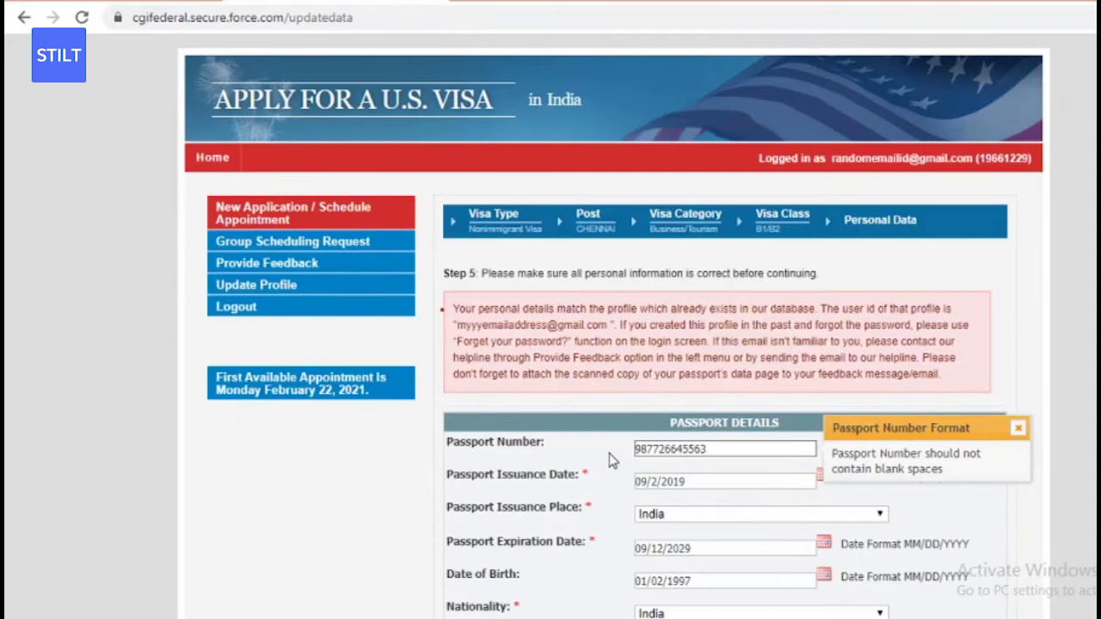
# - Submit the Step 5 personal data form
pyautogui.scroll(-2, 614, 327)
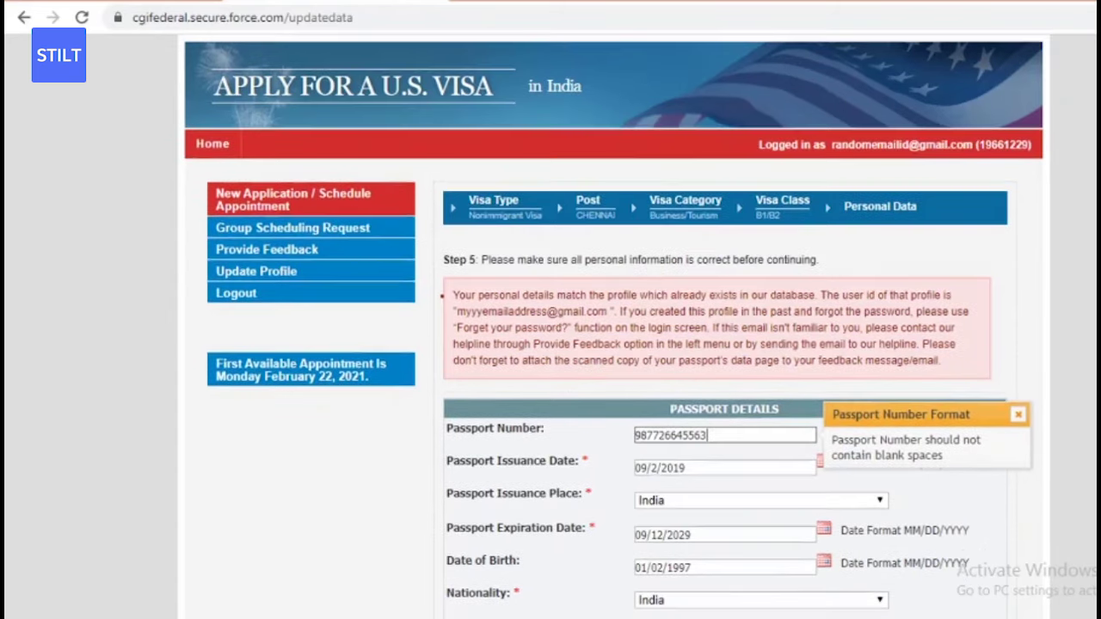
pyautogui.scroll(-5, 619, 326)
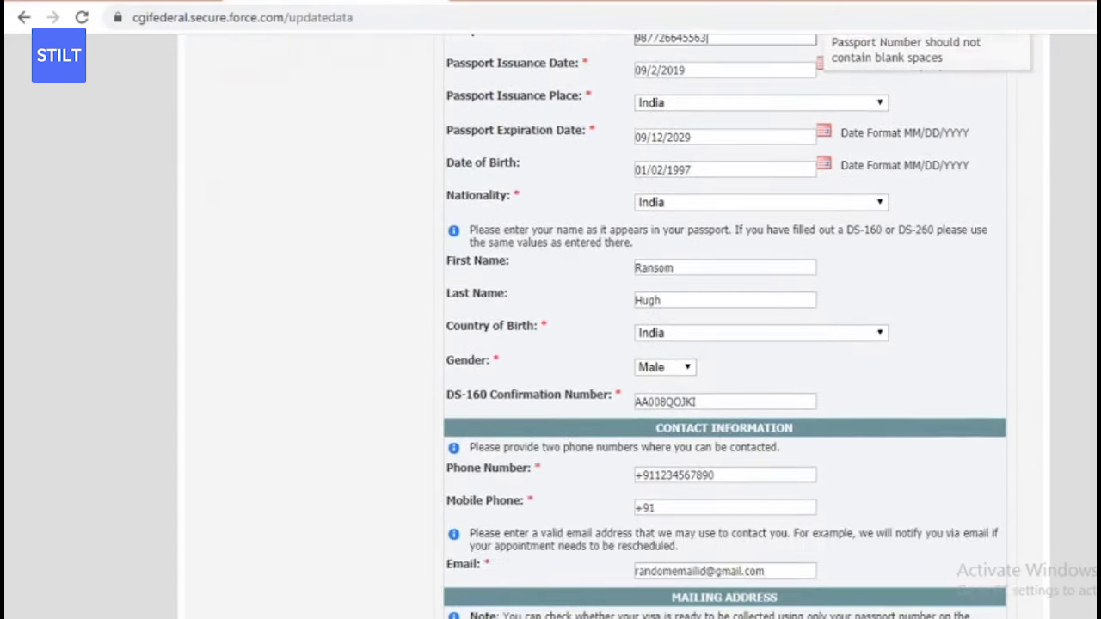
pyautogui.scroll(-2, 722, 327)
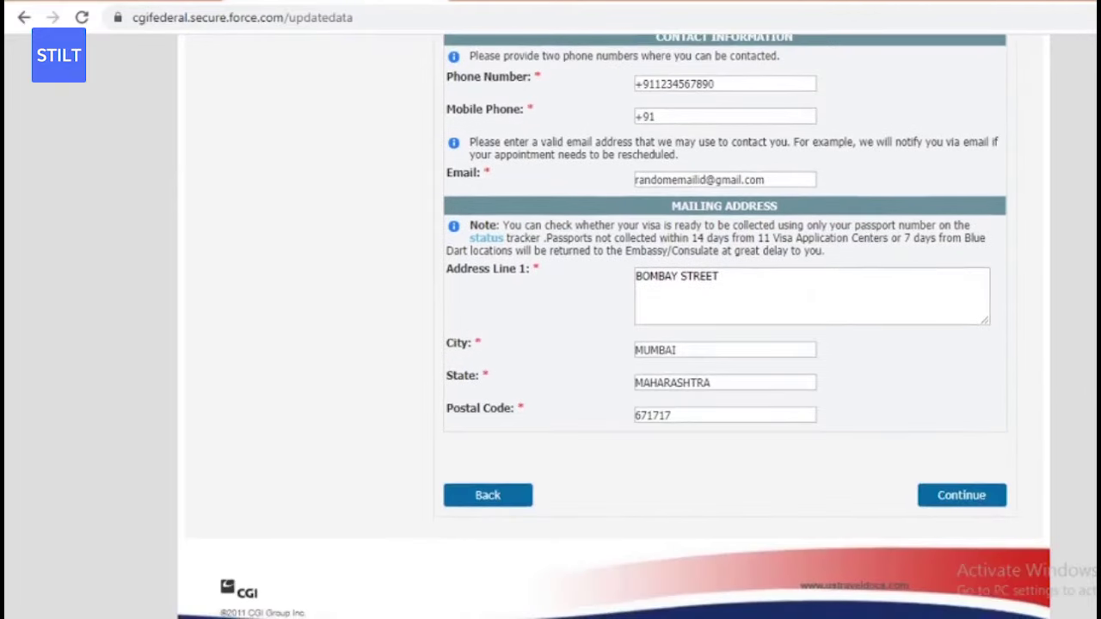
pyautogui.click(970, 510)
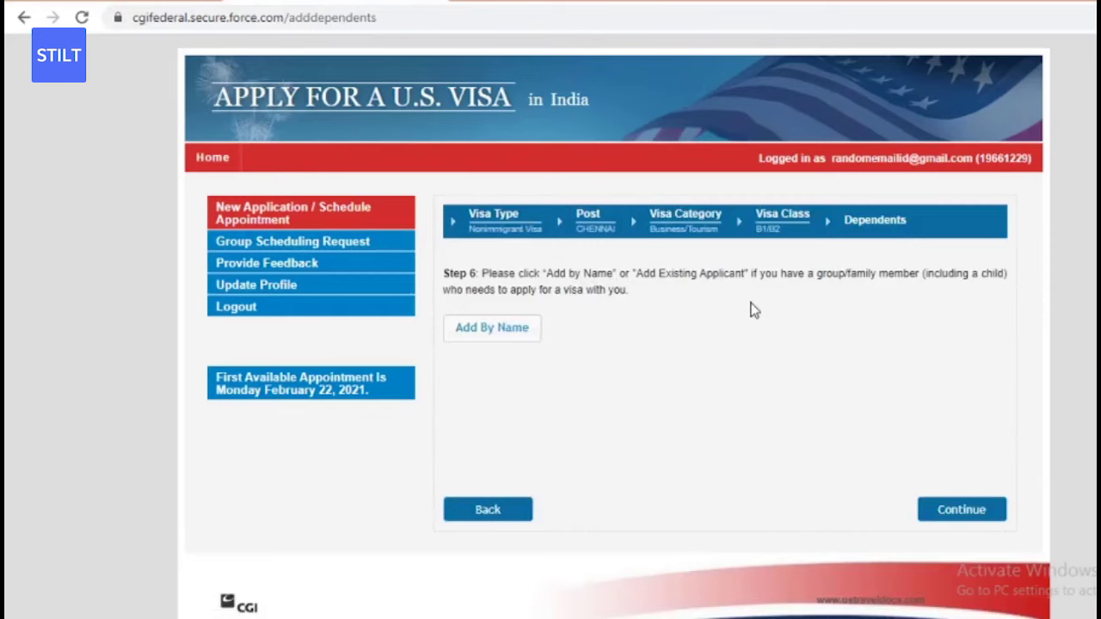
# - Continue from Step 6 Dependents with no additional applicants added
pyautogui.click(528, 336)
pyautogui.click(946, 510)
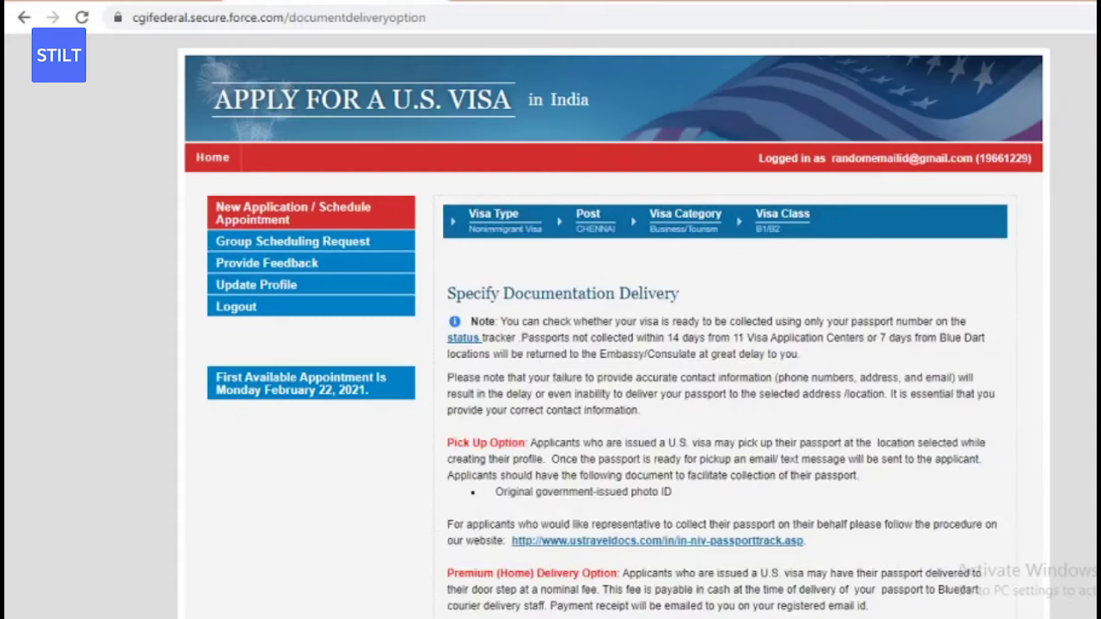
# - Leave Pick Up as the delivery method and pick Cochin from the Select City list
pyautogui.scroll(-3, 970, 276)
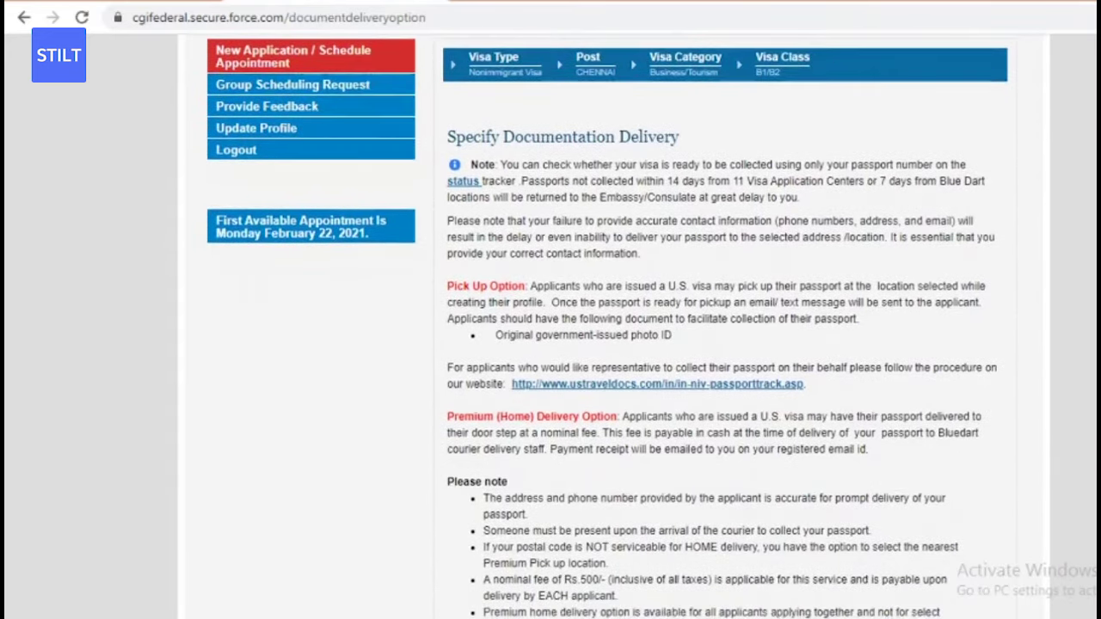
pyautogui.scroll(-1, 771, 161)
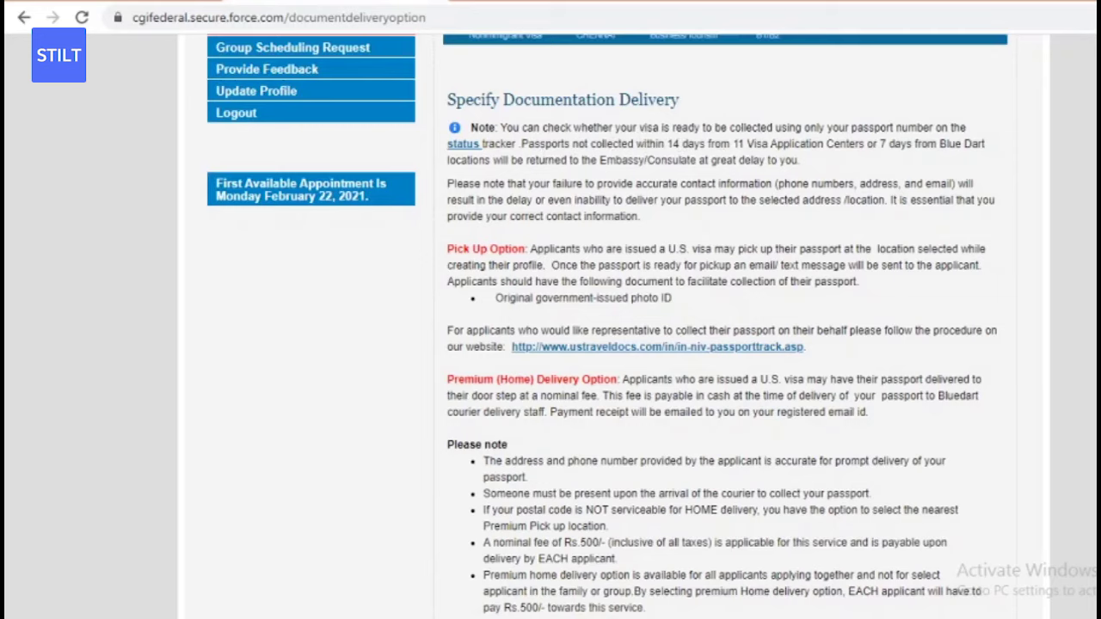
pyautogui.scroll(-2, 602, 344)
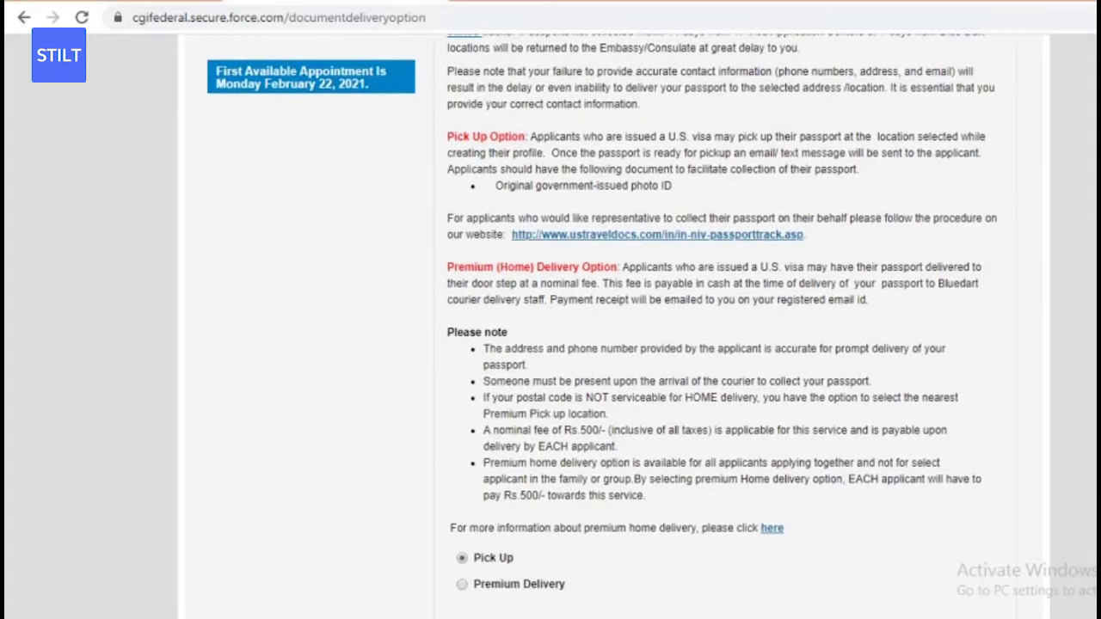
pyautogui.scroll(-1, 602, 344)
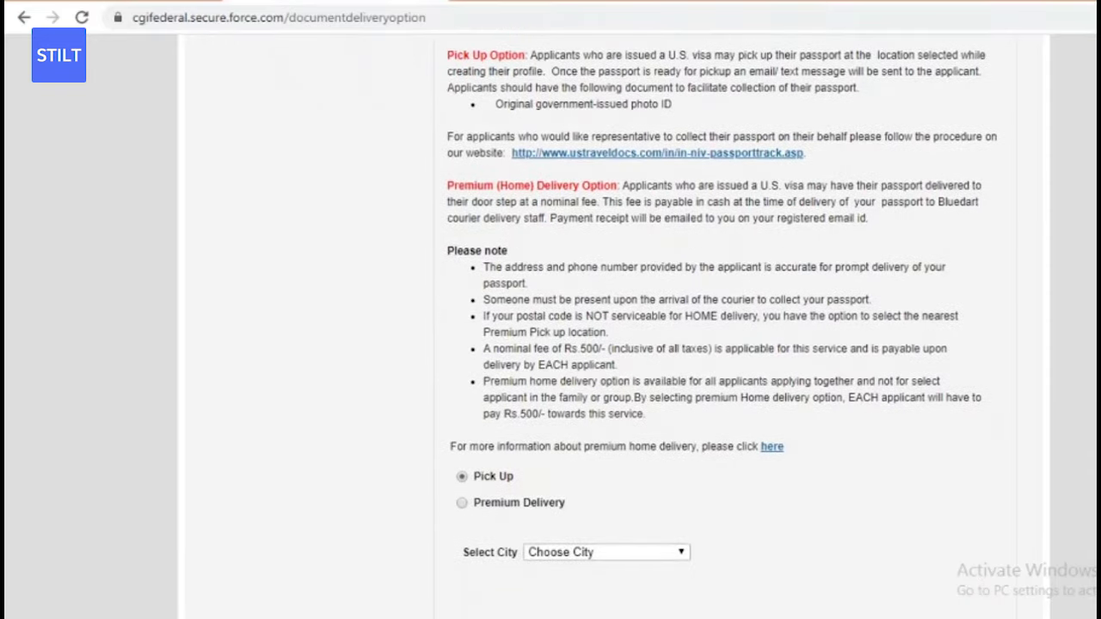
pyautogui.scroll(-1, 754, 316)
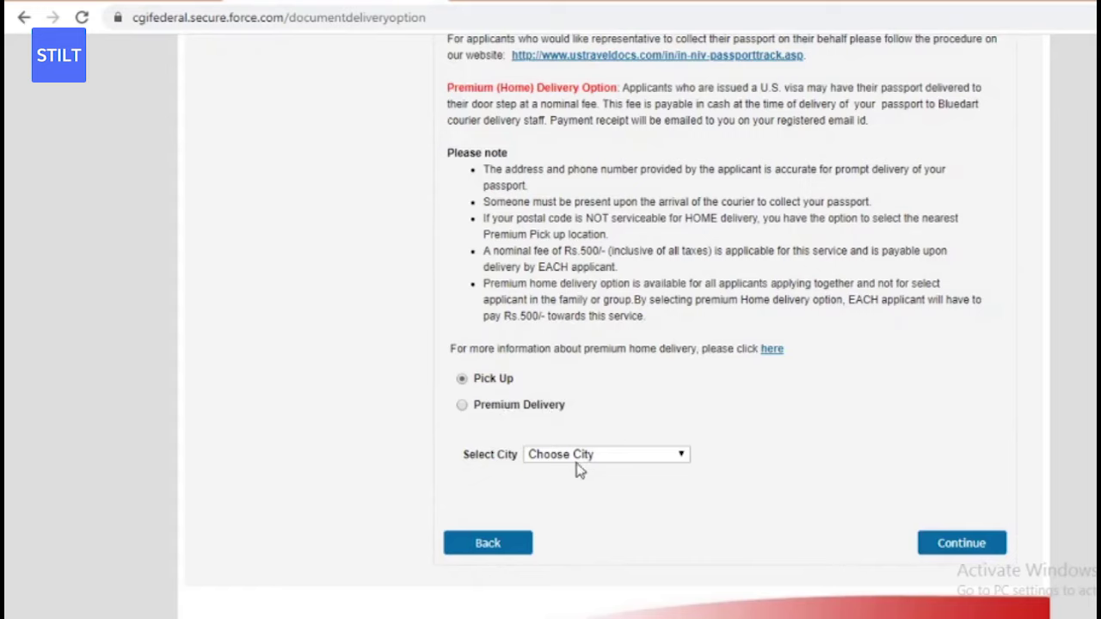
pyautogui.click(602, 460)
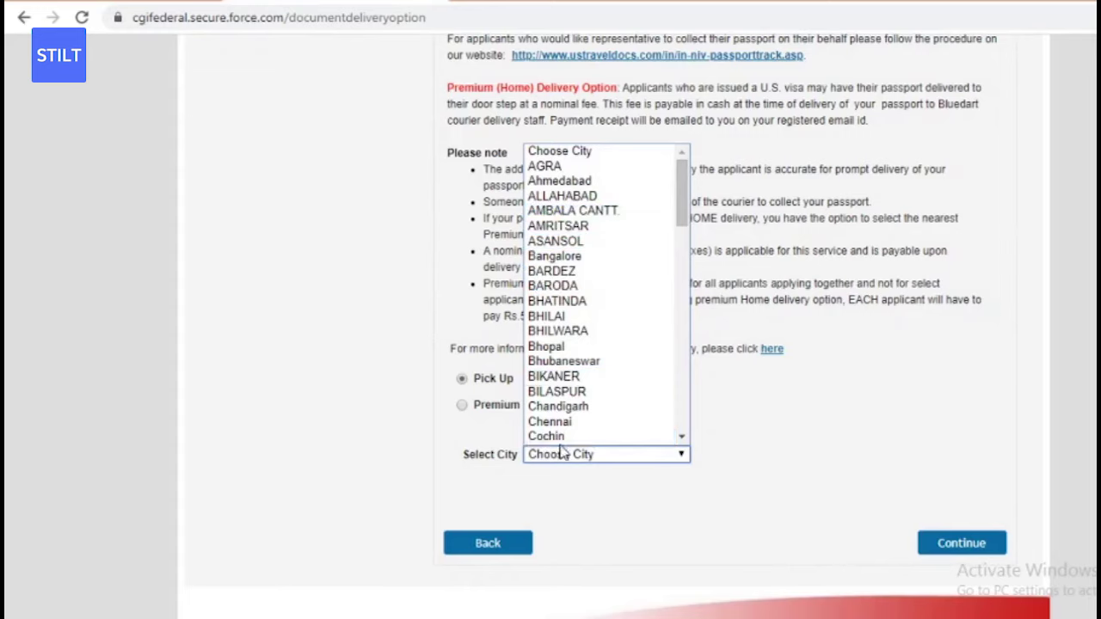
pyautogui.scroll(-1, 560, 447)
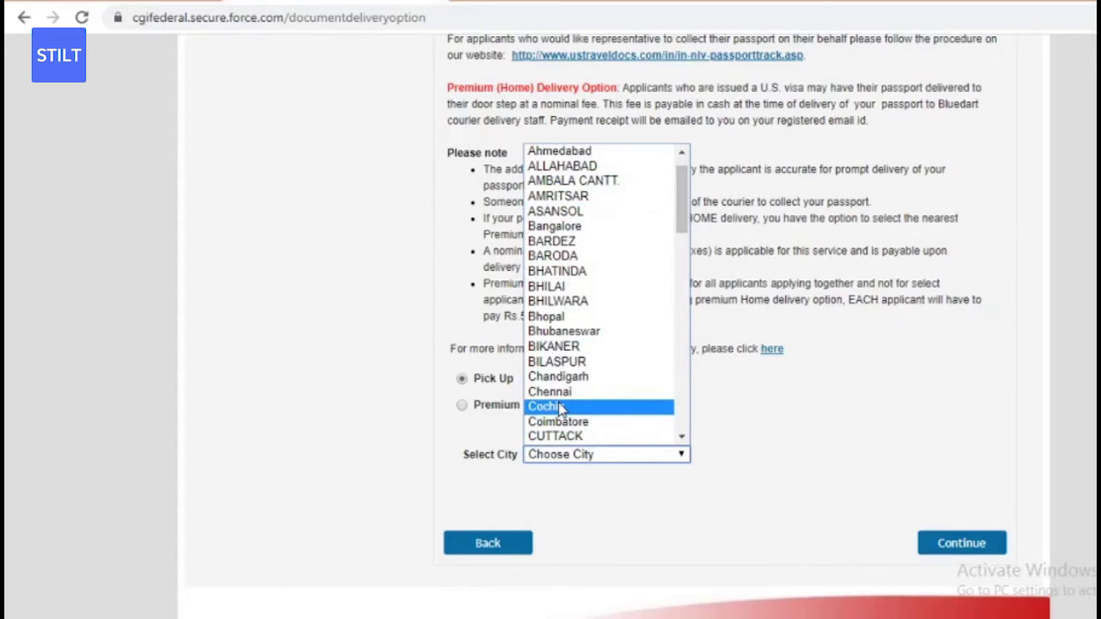
pyautogui.click(560, 410)
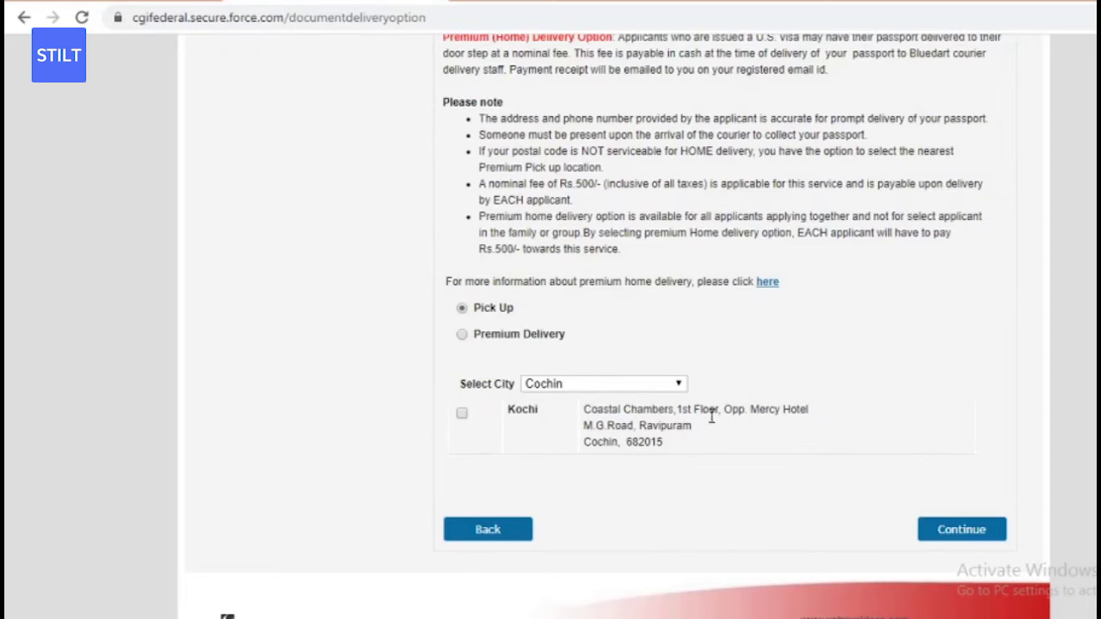
# - Select the Kochi centre, continue, and confirm the visa fee note to show the INR 11520.00 payment options
pyautogui.click(462, 414)
pyautogui.click(972, 532)
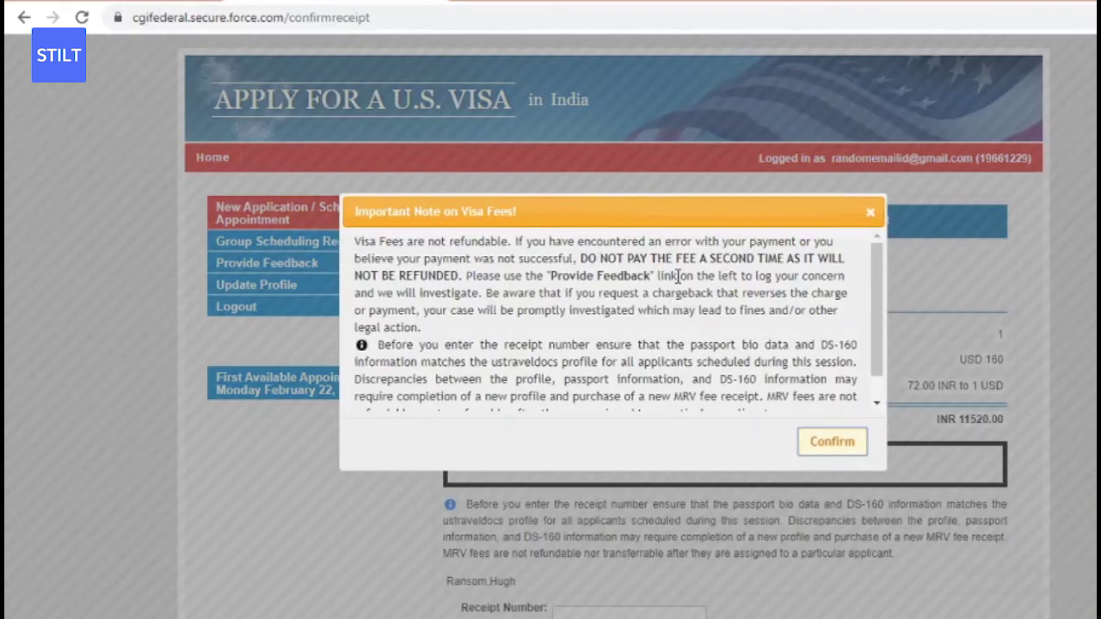
pyautogui.moveTo(879, 302); pyautogui.dragTo(879, 314)
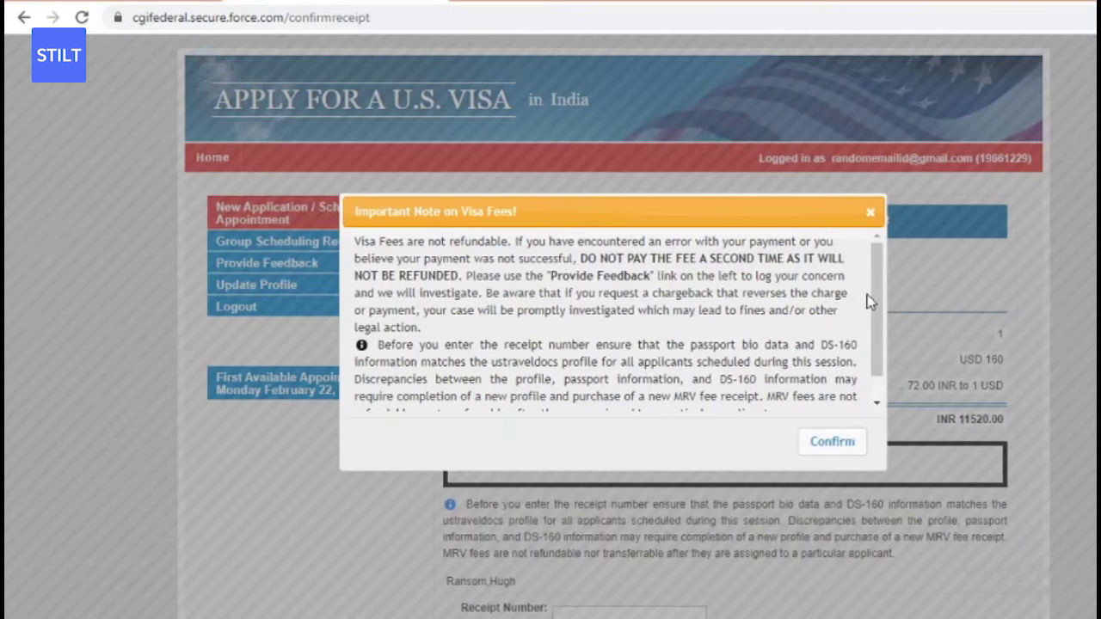
pyautogui.click(871, 214)
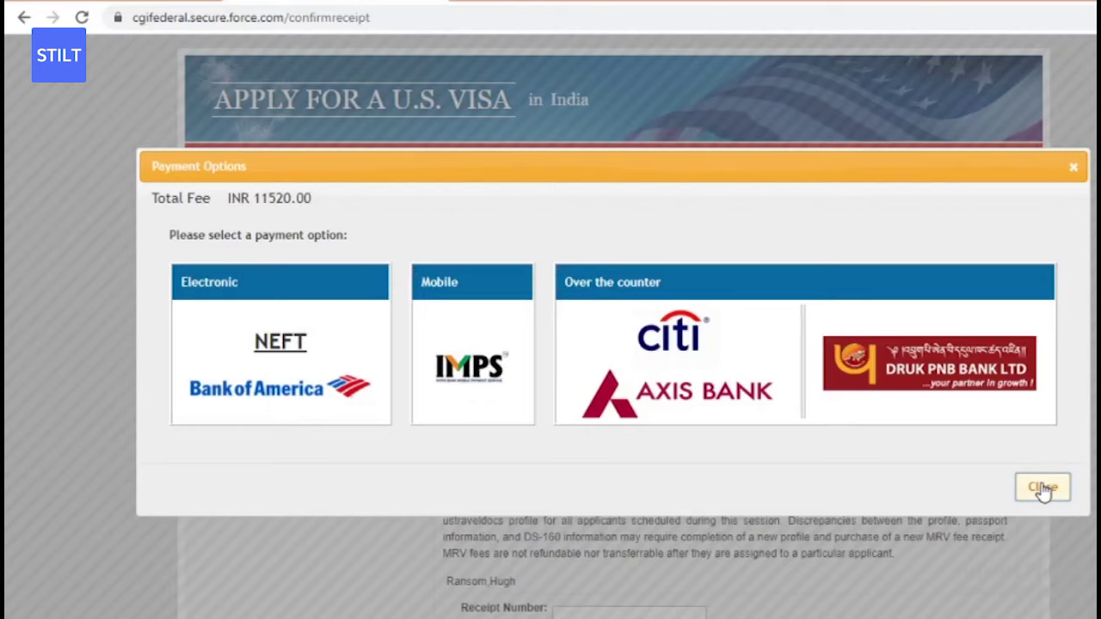
pyautogui.click(1042, 487)
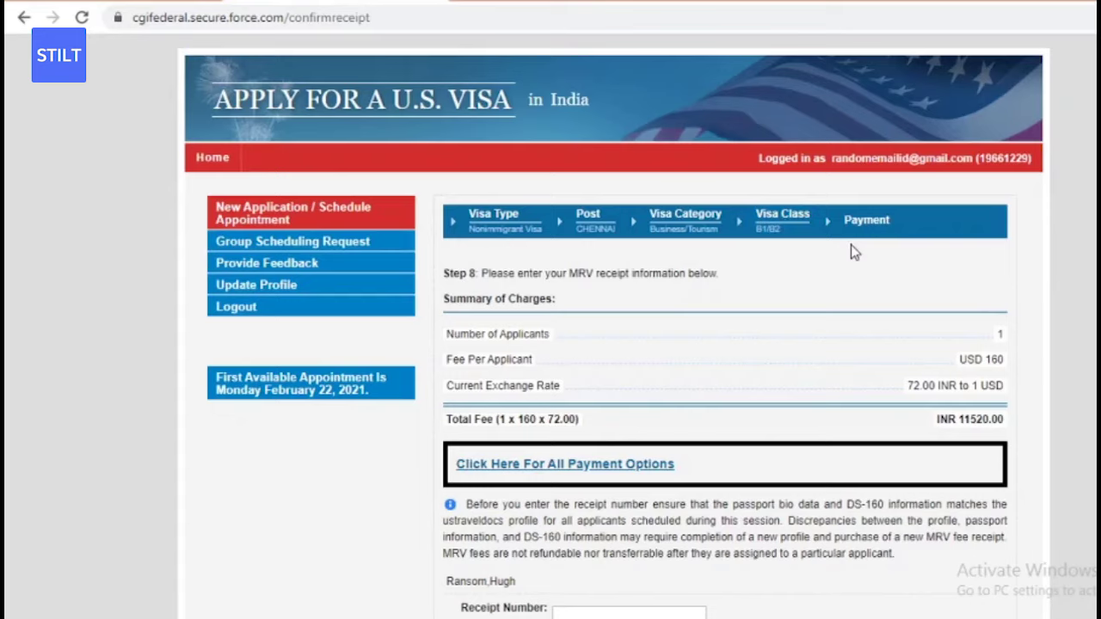
pyautogui.scroll(-1, 731, 367)
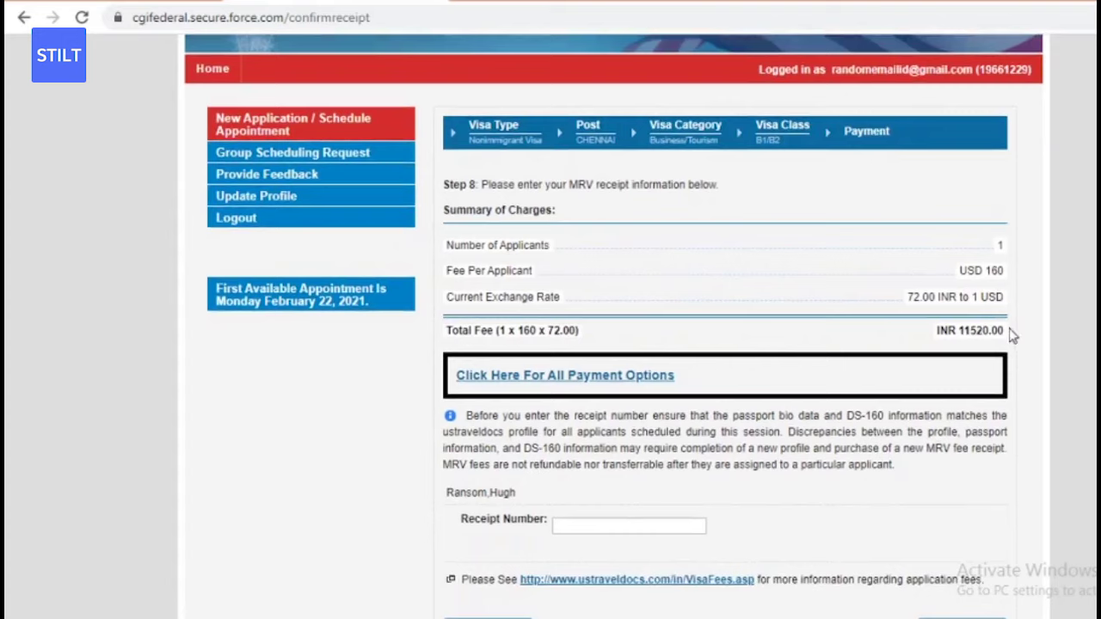
pyautogui.moveTo(1007, 335); pyautogui.dragTo(875, 344)
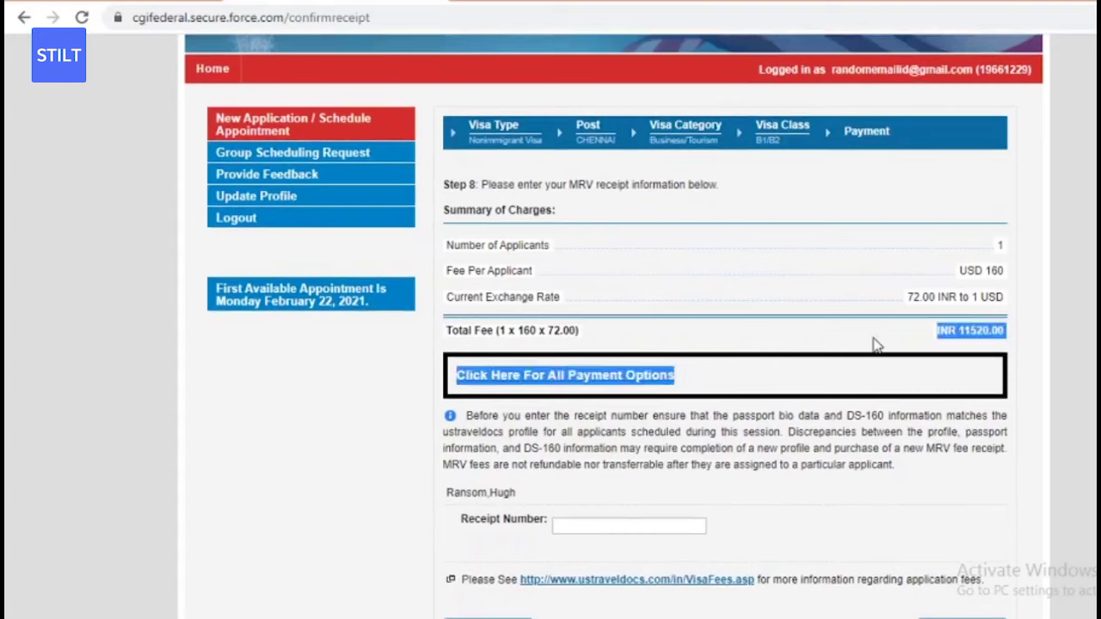
pyautogui.click(704, 375)
pyautogui.click(647, 378)
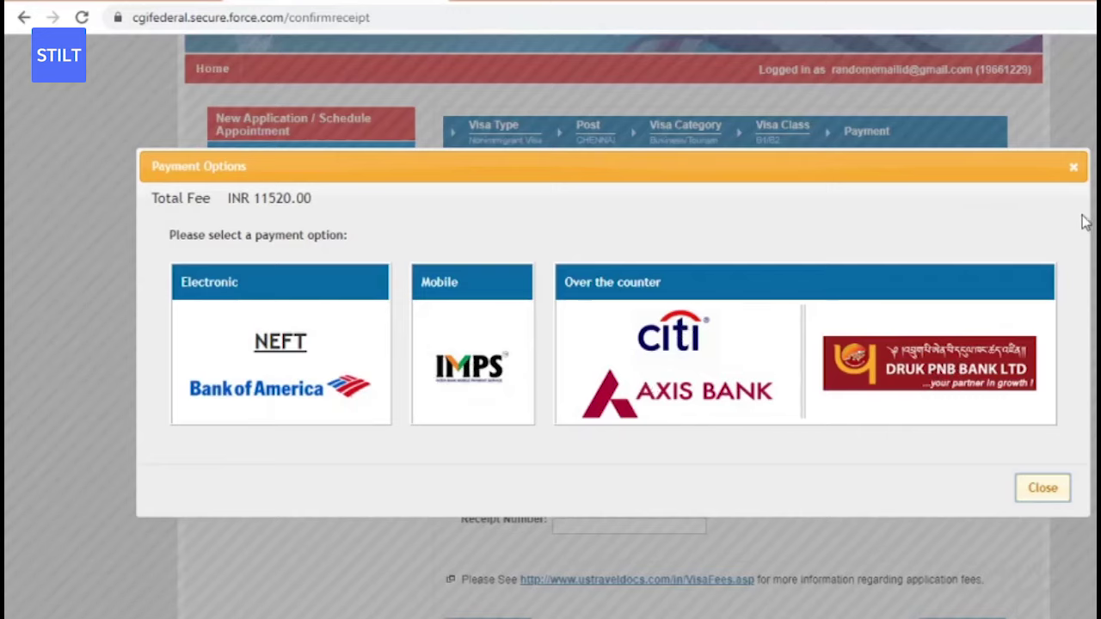
pyautogui.click(1075, 169)
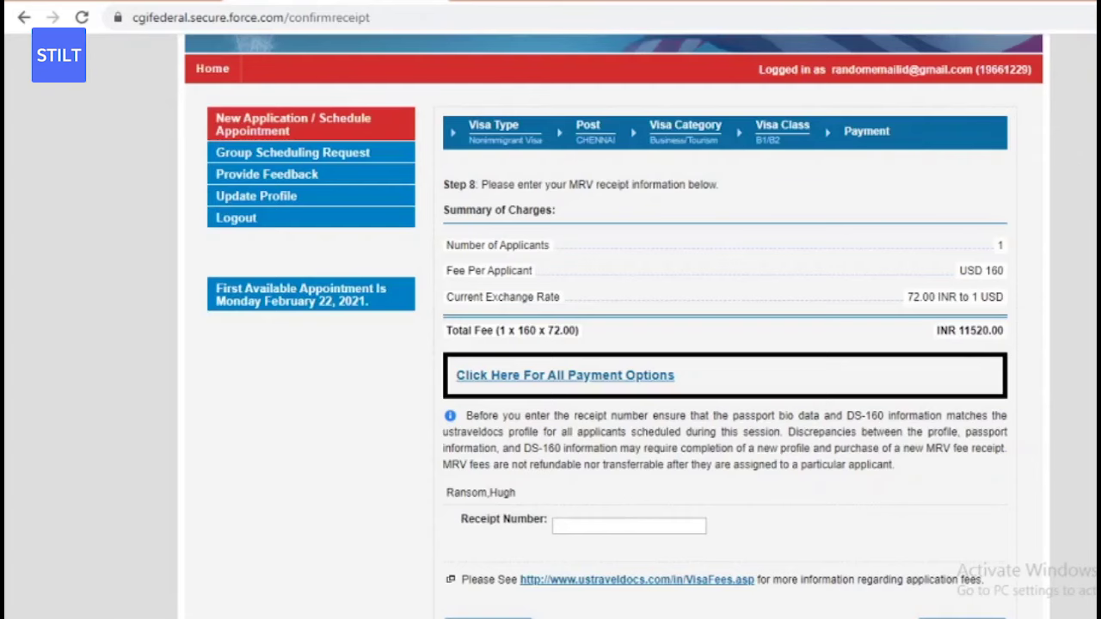
pyautogui.scroll(-2, 614, 327)
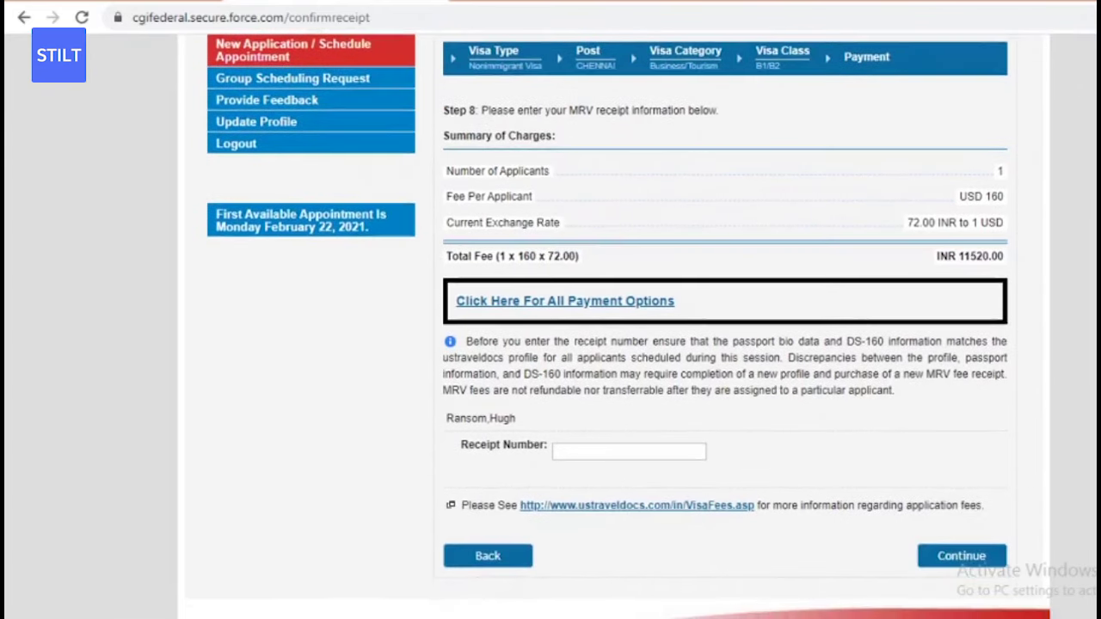
pyautogui.scroll(-1, 614, 327)
pyautogui.scroll(-1, 614, 327)
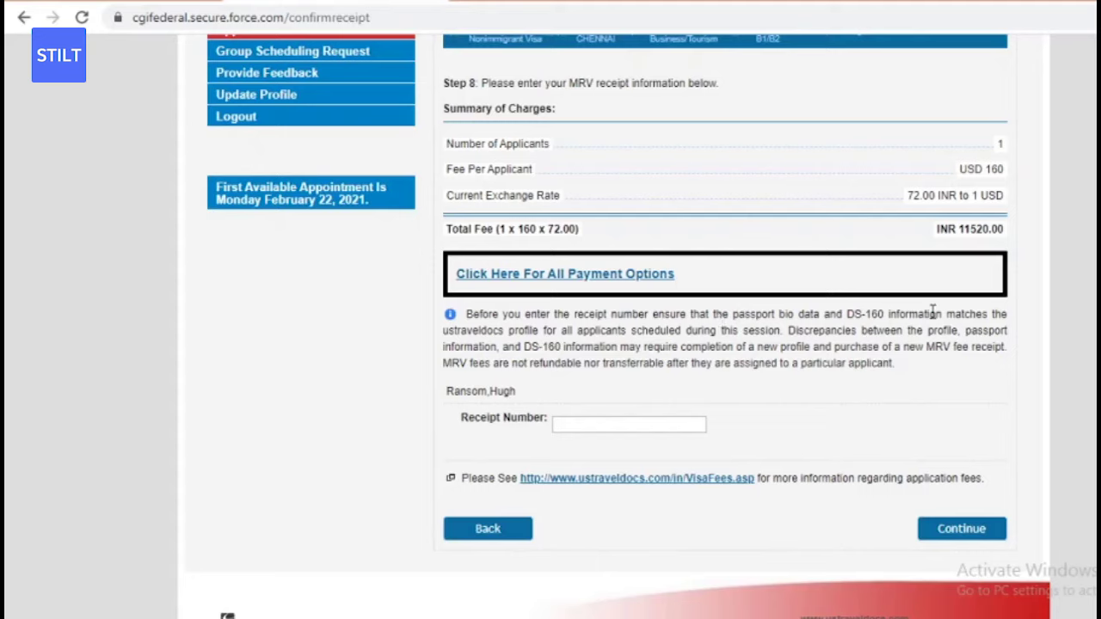
pyautogui.moveTo(849, 317); pyautogui.dragTo(942, 318)
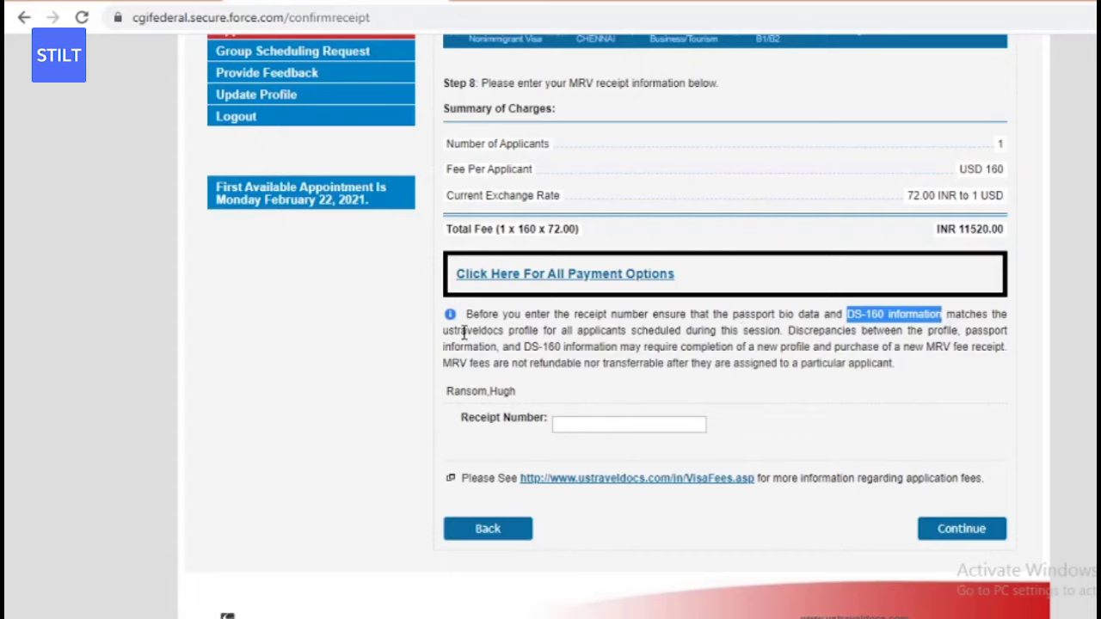
pyautogui.click(524, 330)
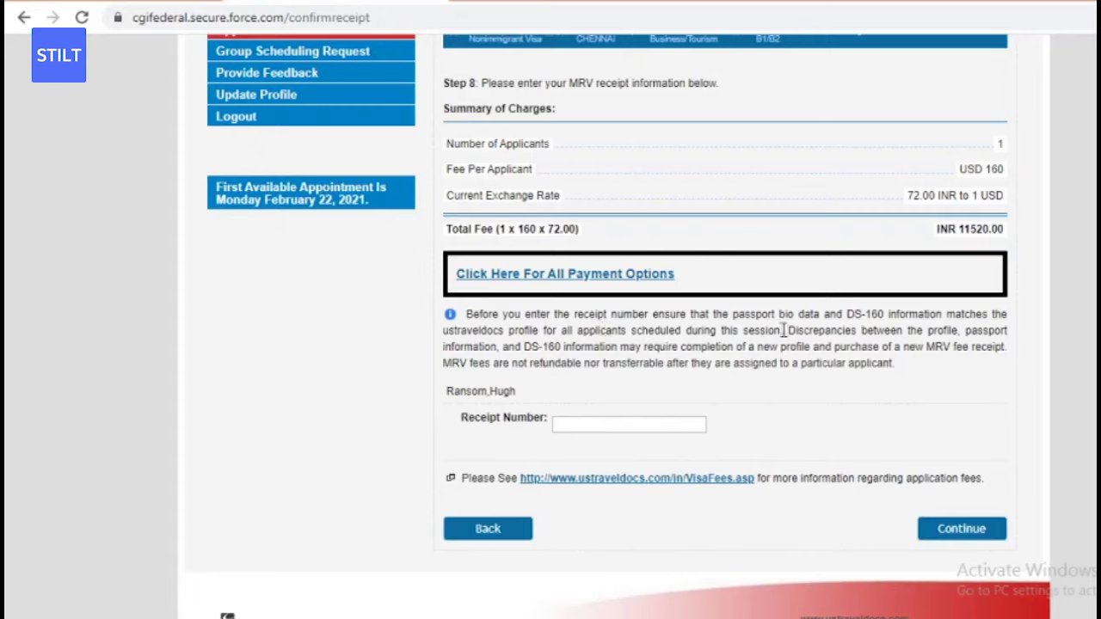
pyautogui.moveTo(789, 330); pyautogui.dragTo(850, 330)
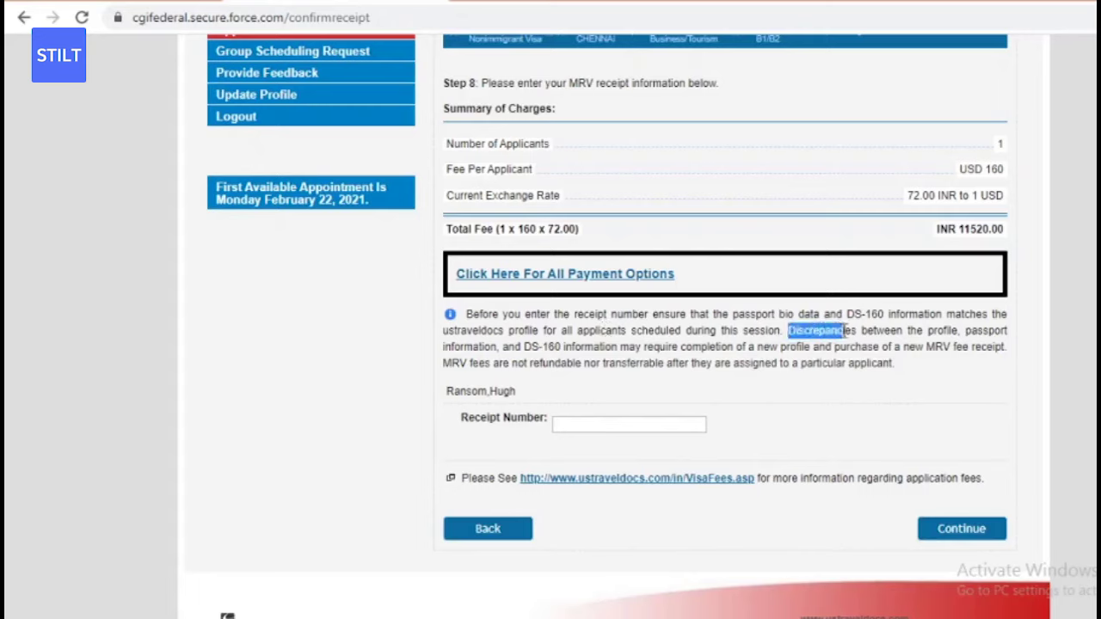
pyautogui.click(852, 330)
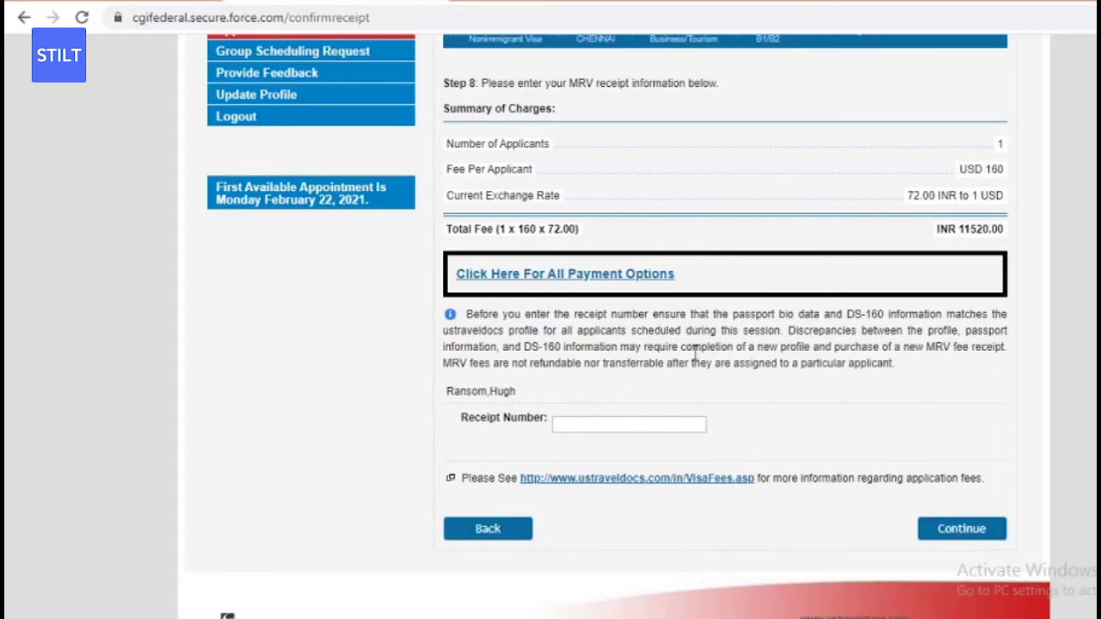
pyautogui.moveTo(758, 347); pyautogui.dragTo(782, 347)
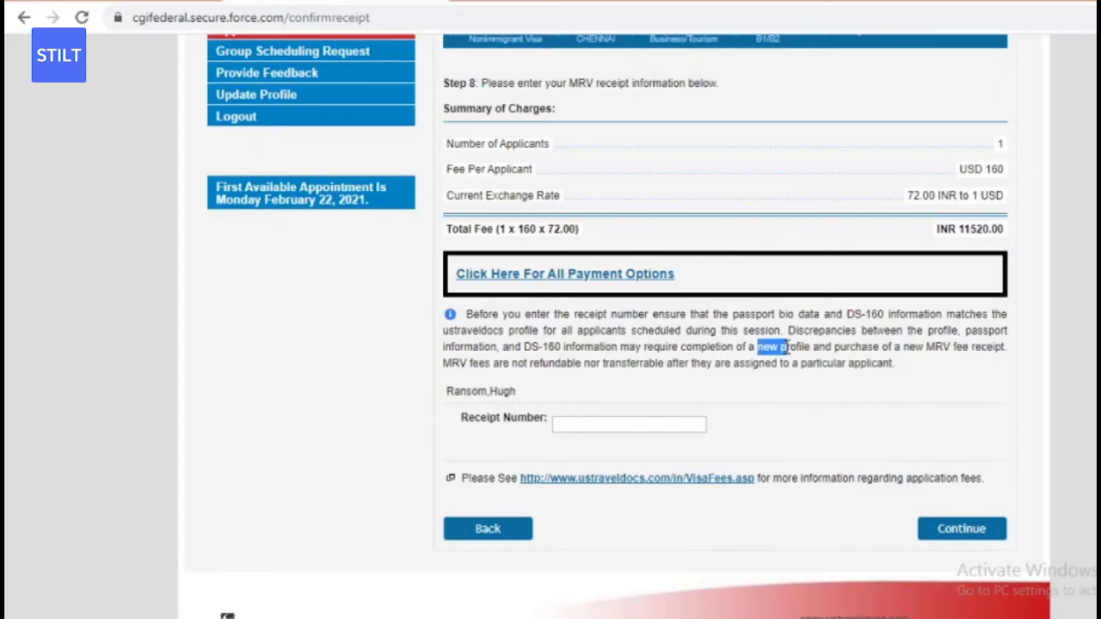
pyautogui.click(783, 348)
pyautogui.doubleClick(557, 365)
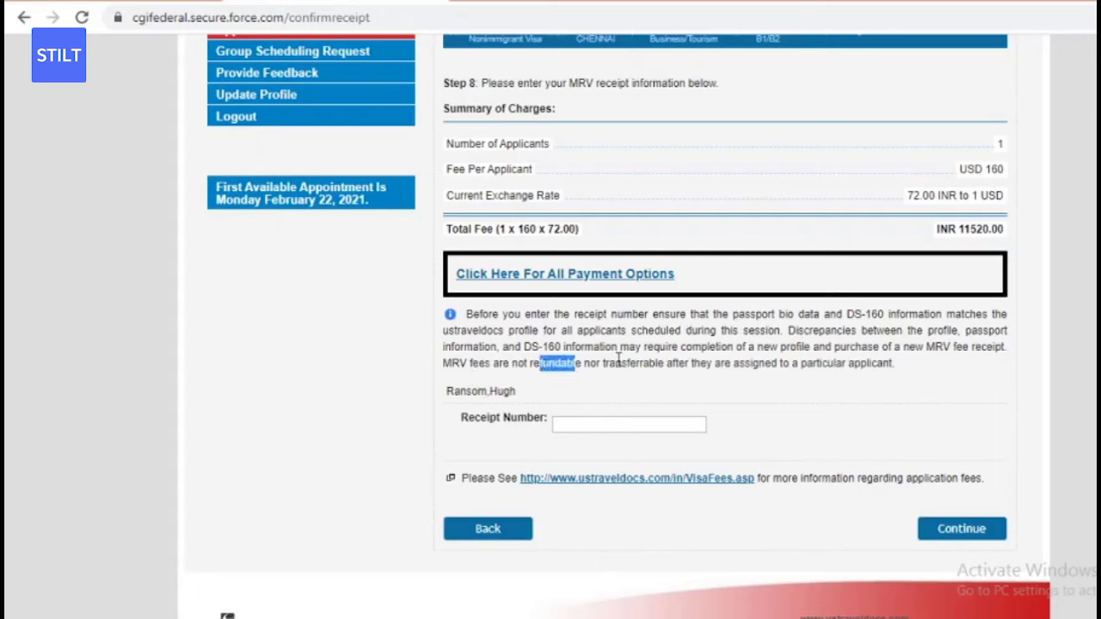
pyautogui.click(654, 365)
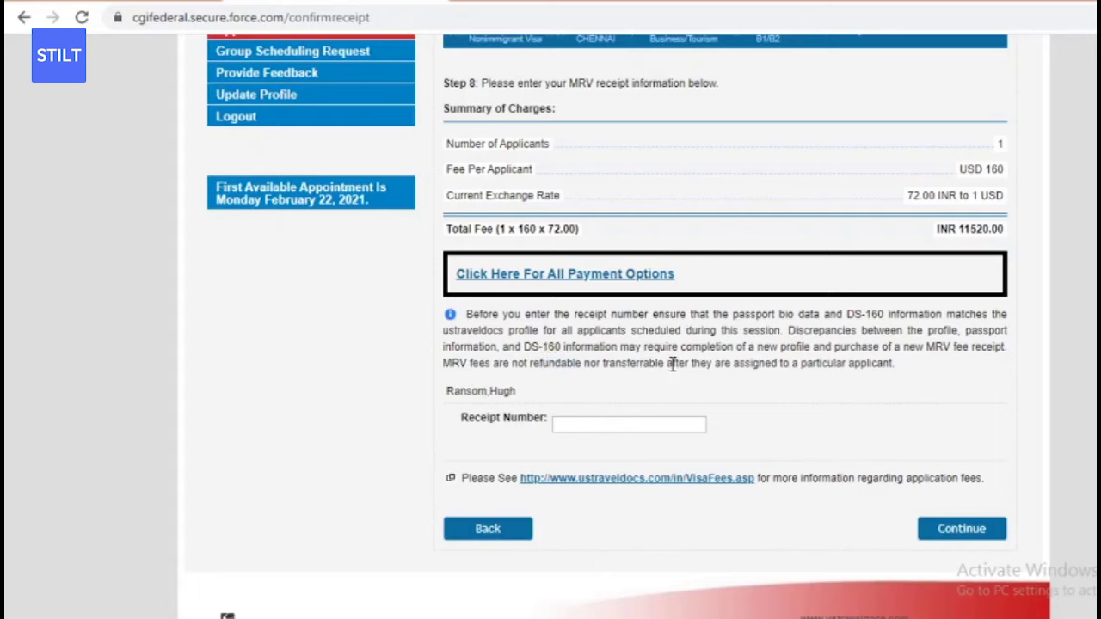
pyautogui.tripleClick(775, 348)
pyautogui.click(821, 348)
pyautogui.doubleClick(961, 346)
pyautogui.click(961, 347)
pyautogui.scroll(1, 967, 173)
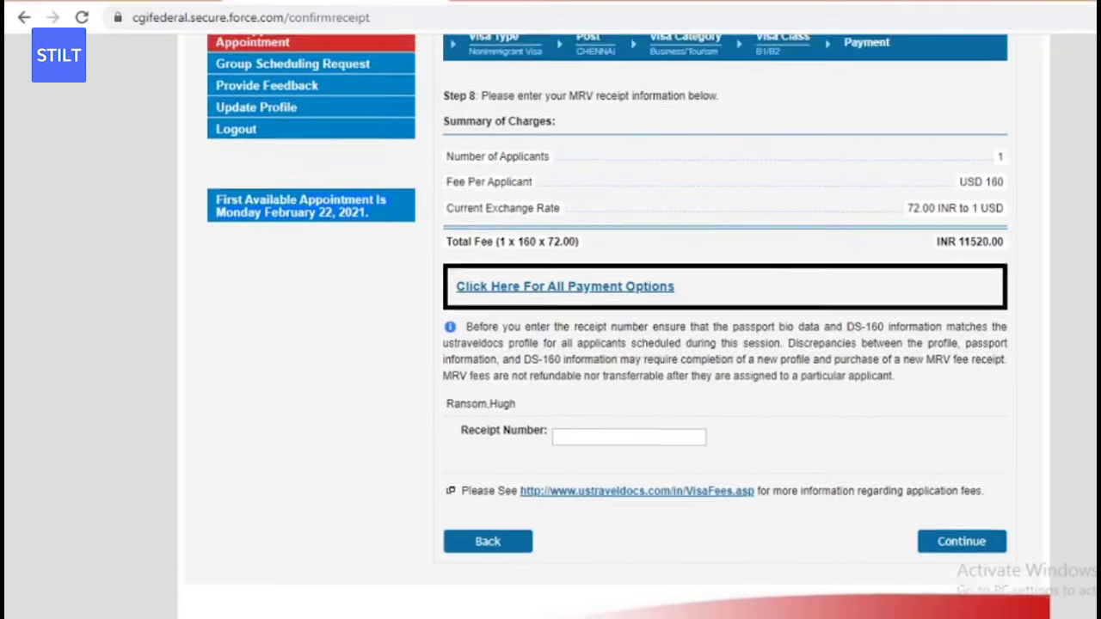
pyautogui.scroll(2, 725, 326)
pyautogui.scroll(-2, 725, 327)
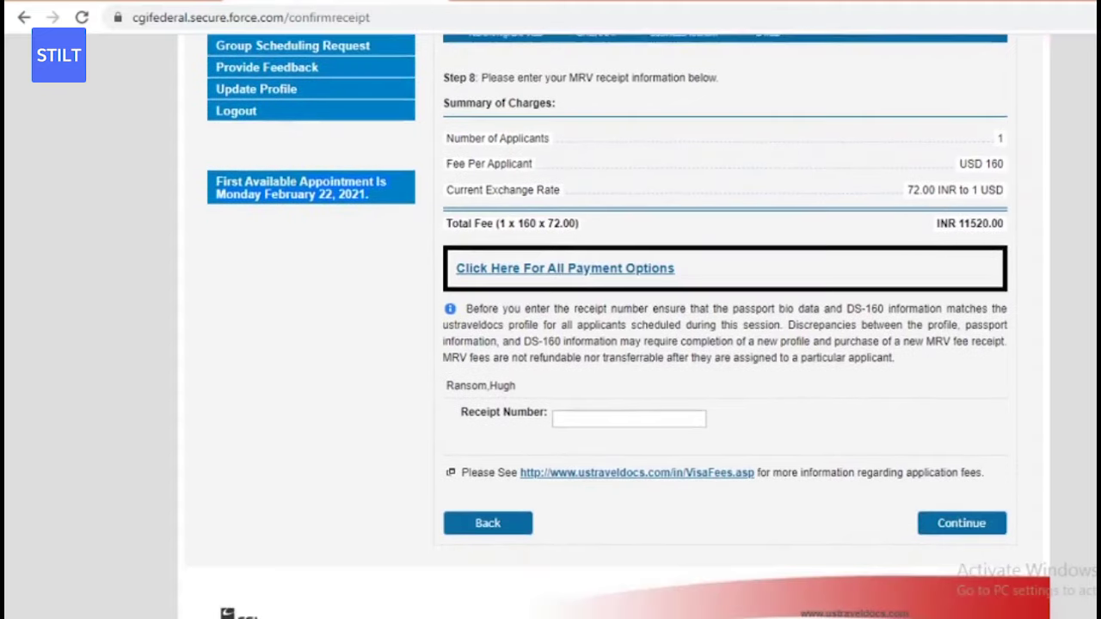
pyautogui.scroll(2, 757, 67)
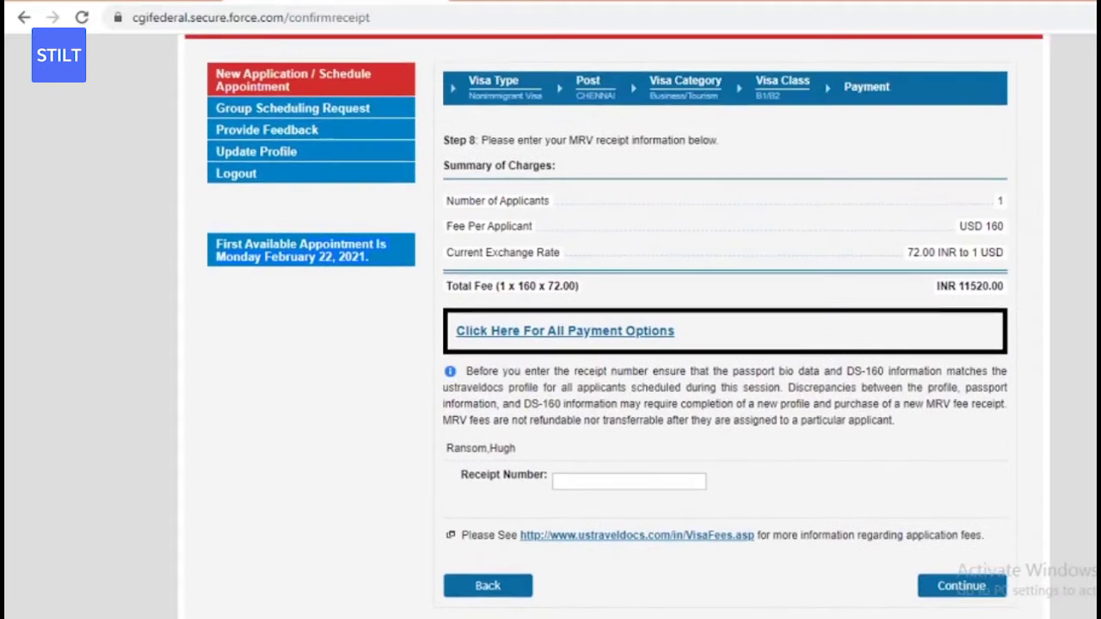
pyautogui.click(604, 98)
pyautogui.scroll(-3, 606, 258)
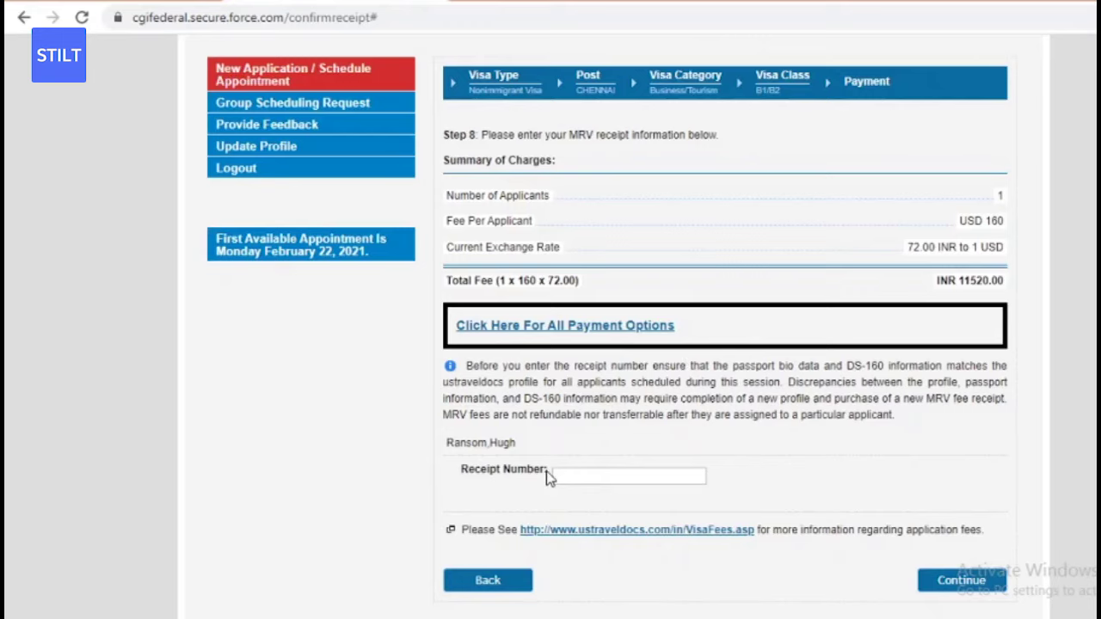
pyautogui.scroll(1, 790, 344)
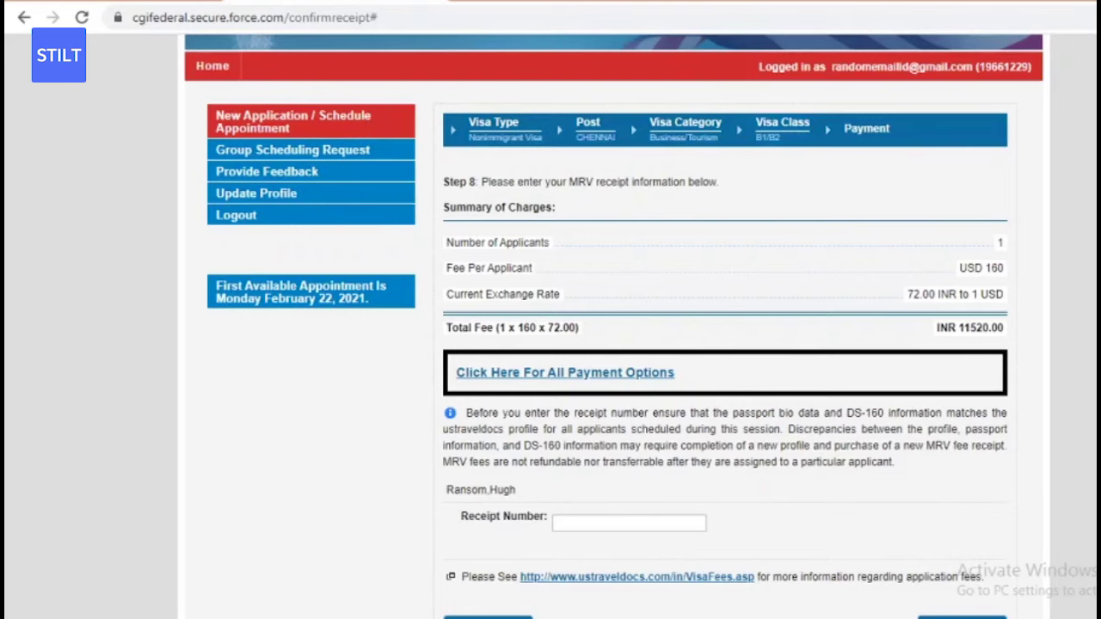
pyautogui.scroll(-2, 723, 327)
pyautogui.scroll(-2, 773, 315)
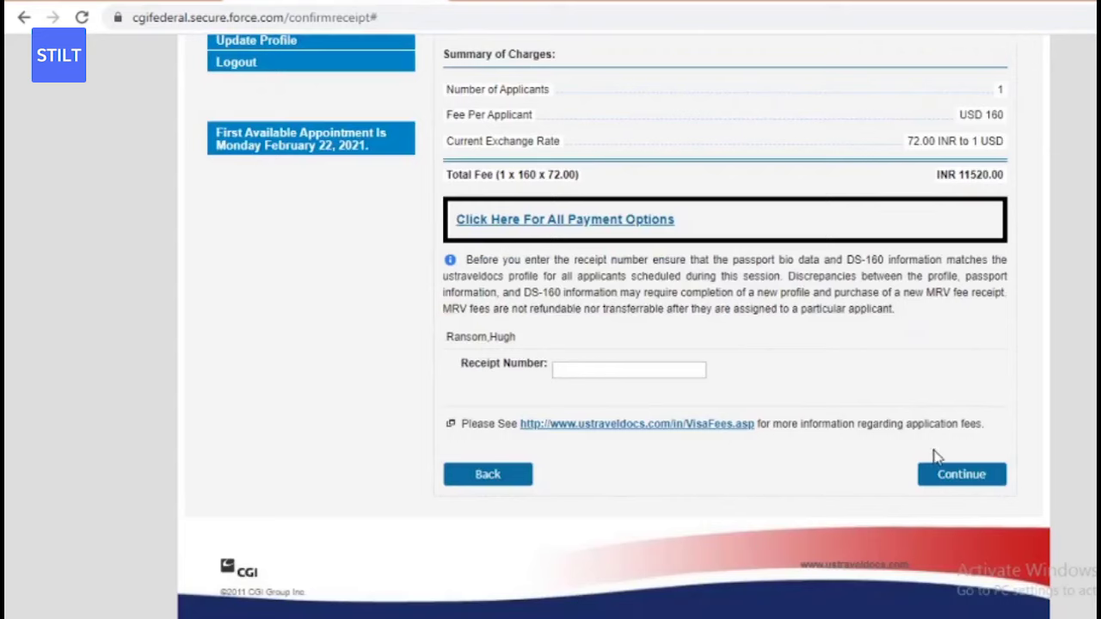
# - Continue with Receipt Number empty, confirm the fee note and close Payment Options
pyautogui.click(943, 478)
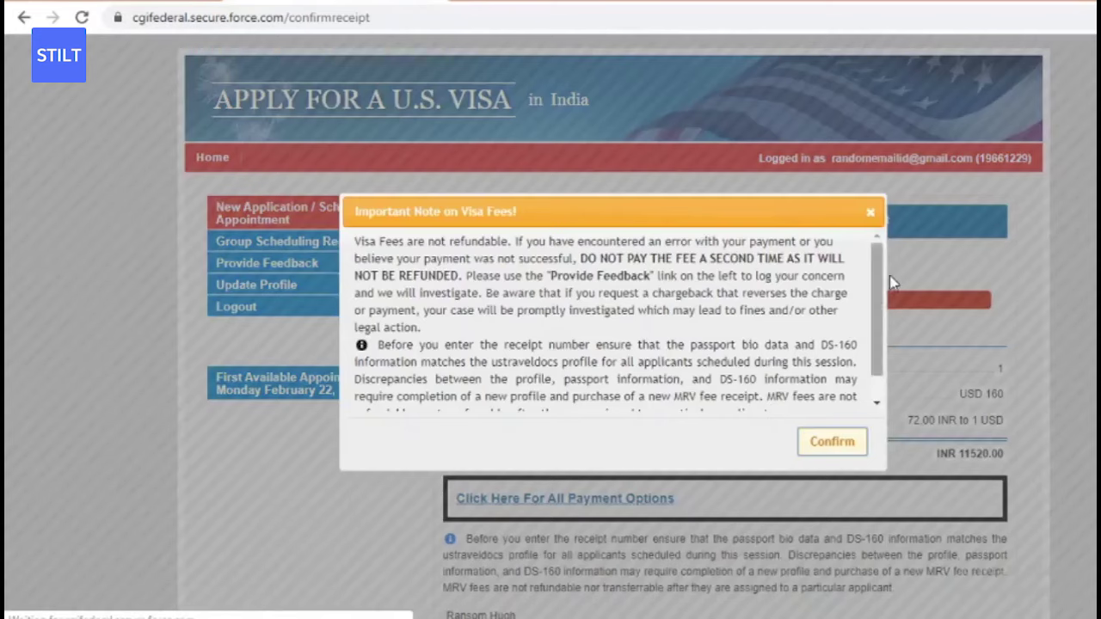
pyautogui.click(873, 208)
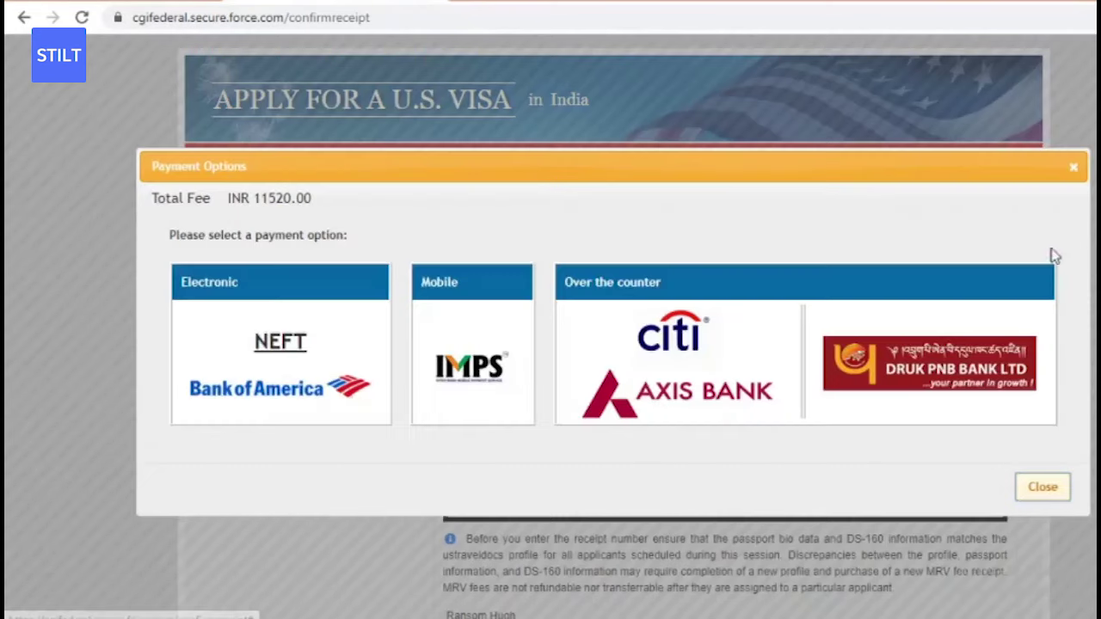
pyautogui.click(1078, 169)
pyautogui.scroll(-1, 1075, 167)
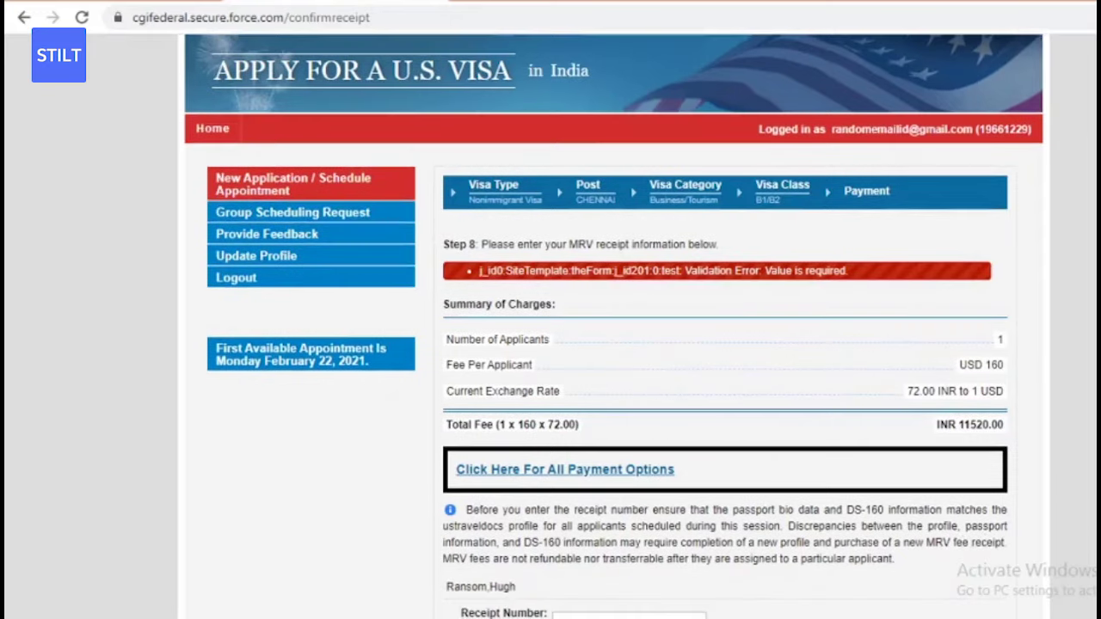
pyautogui.scroll(-2, 615, 345)
pyautogui.scroll(1, 615, 344)
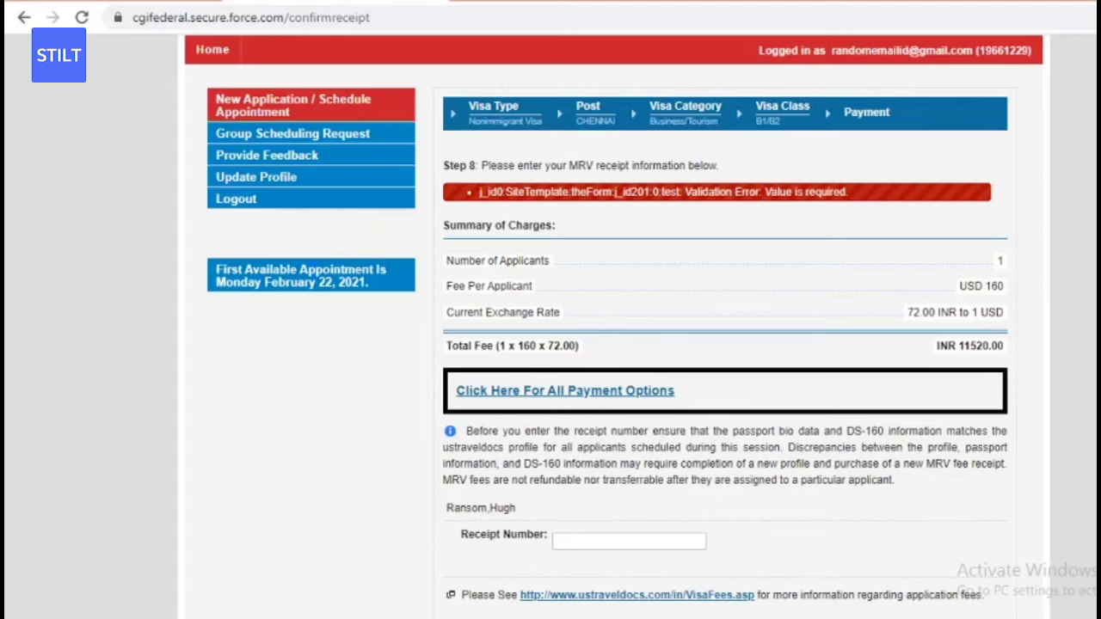
pyautogui.scroll(-2, 617, 327)
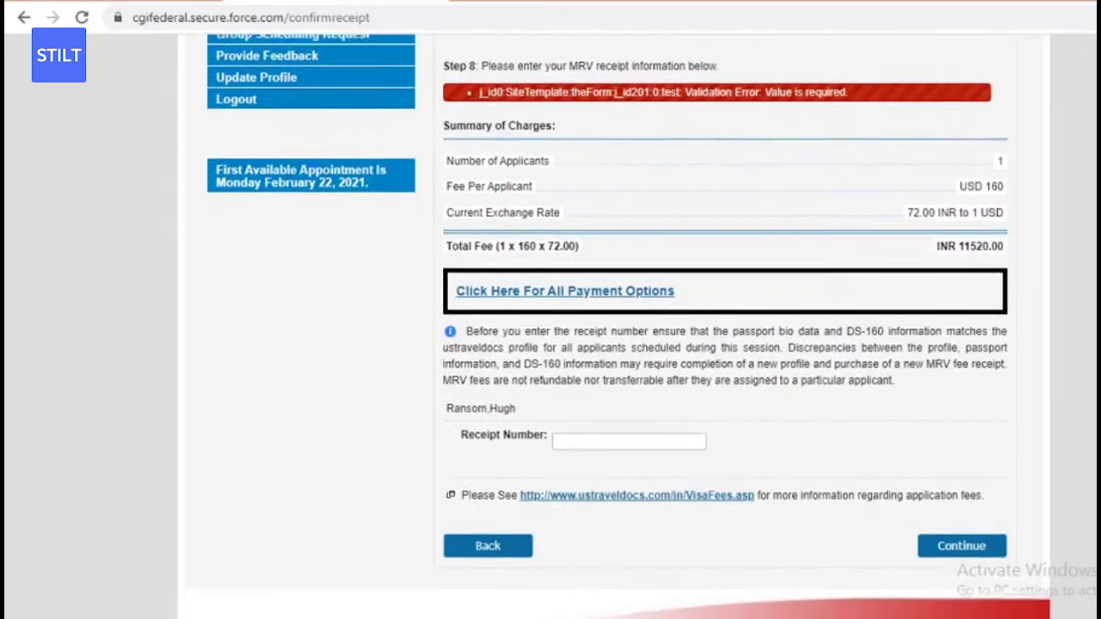
pyautogui.scroll(4, 618, 326)
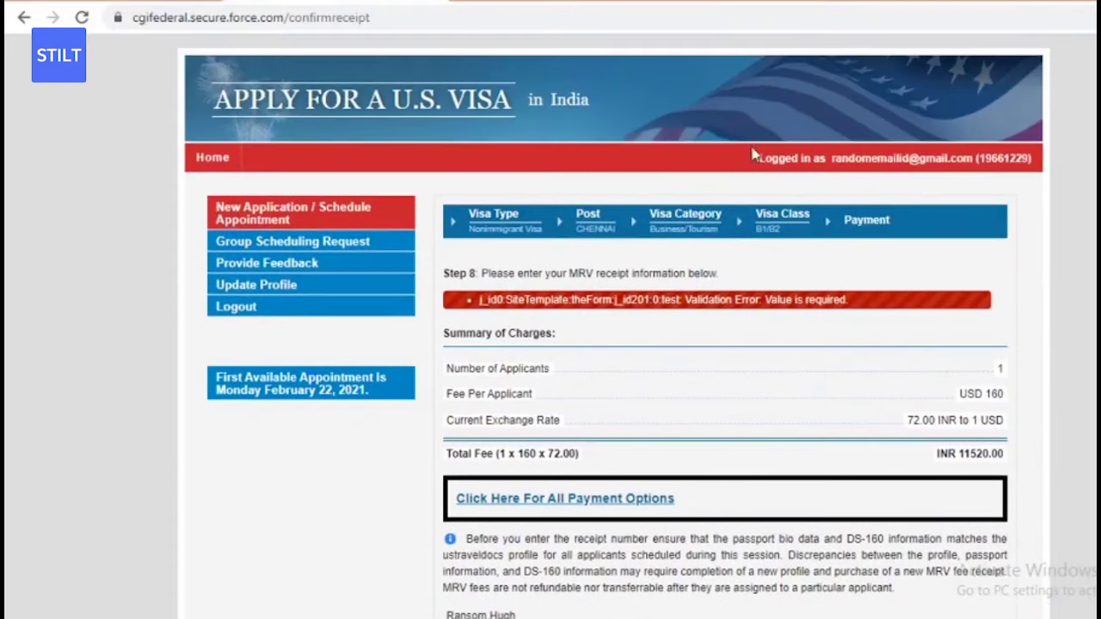
# - Return to Visa Type and continue with Nonimmigrant Visa and the B1/B2 class to the summary
pyautogui.click(497, 235)
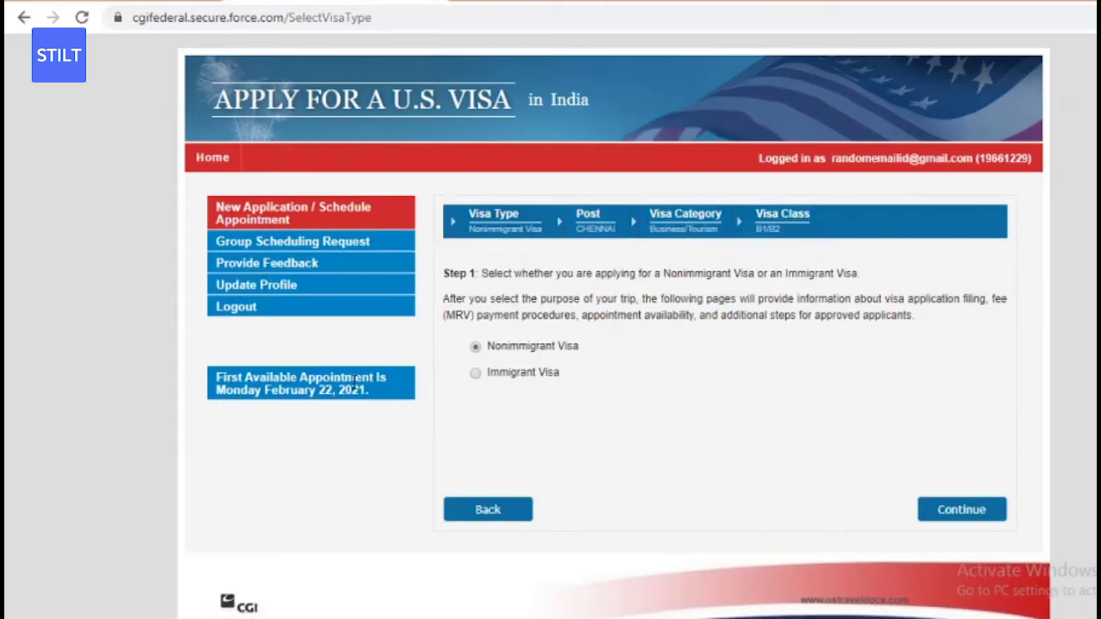
pyautogui.click(766, 224)
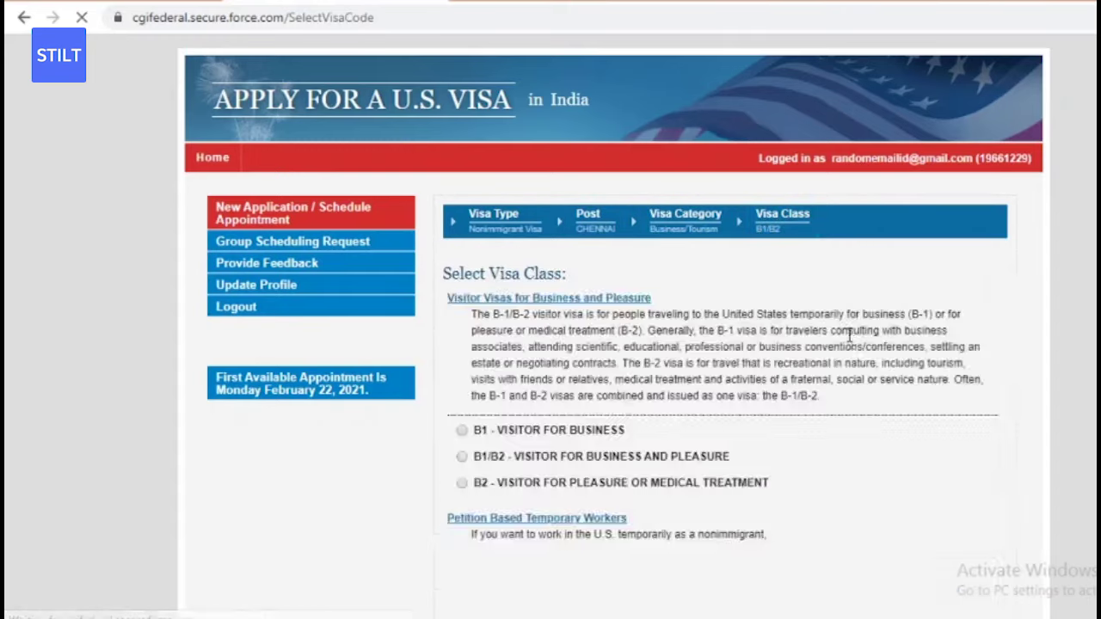
pyautogui.scroll(-20, 933, 523)
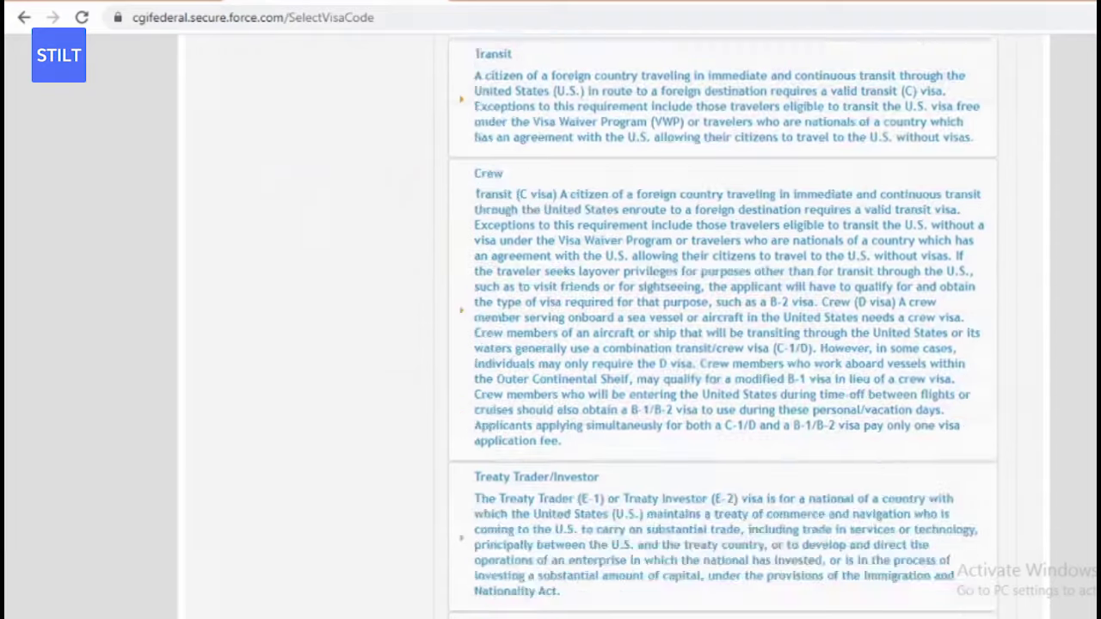
pyautogui.click(960, 607)
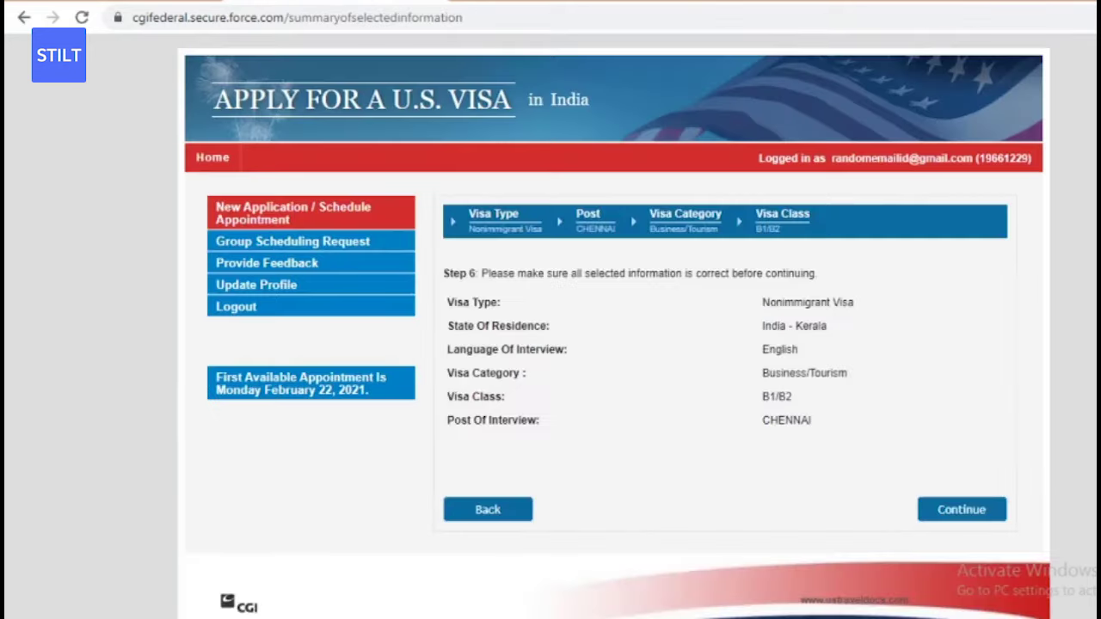
pyautogui.scroll(-1, 651, 415)
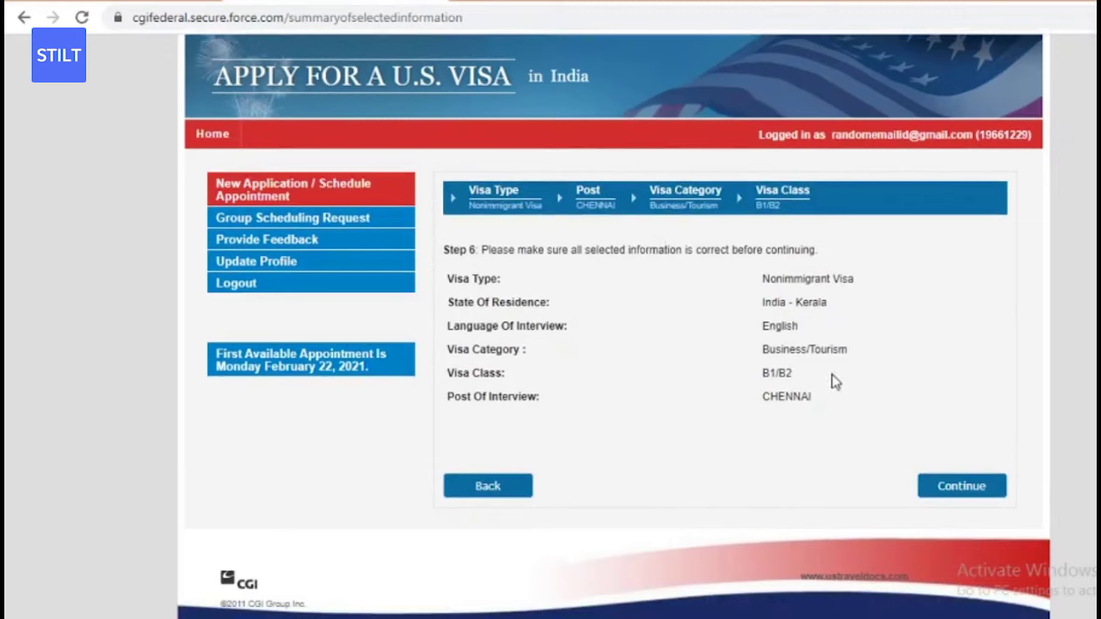
# - Confirm the visa summary, then resubmit the unchanged passport and contact details
pyautogui.click(947, 490)
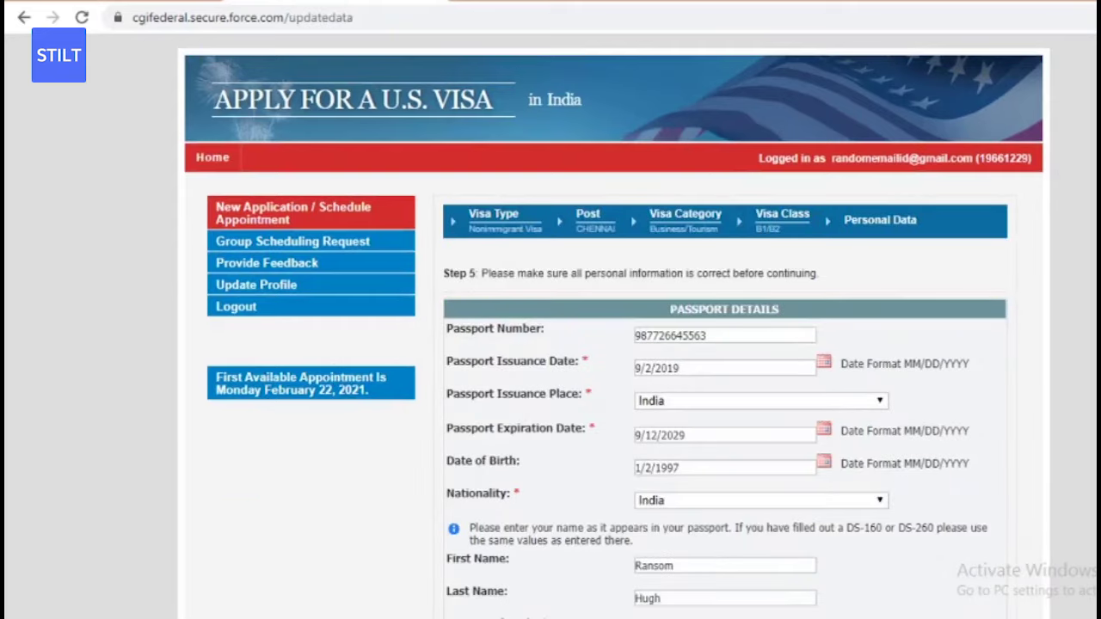
pyautogui.scroll(-8, 1082, 597)
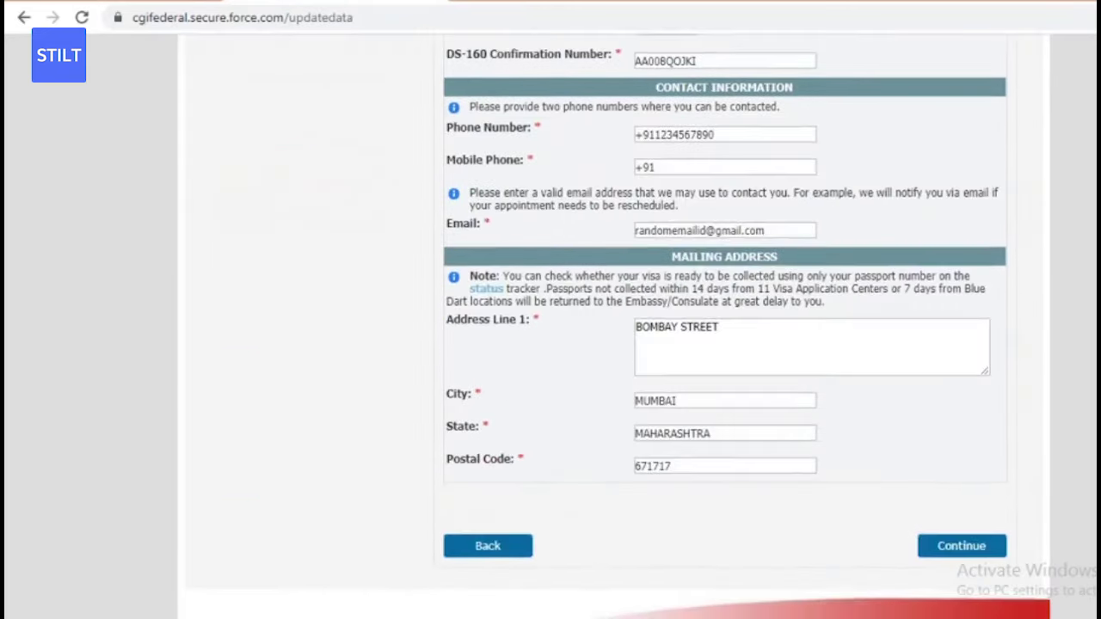
pyautogui.click(974, 492)
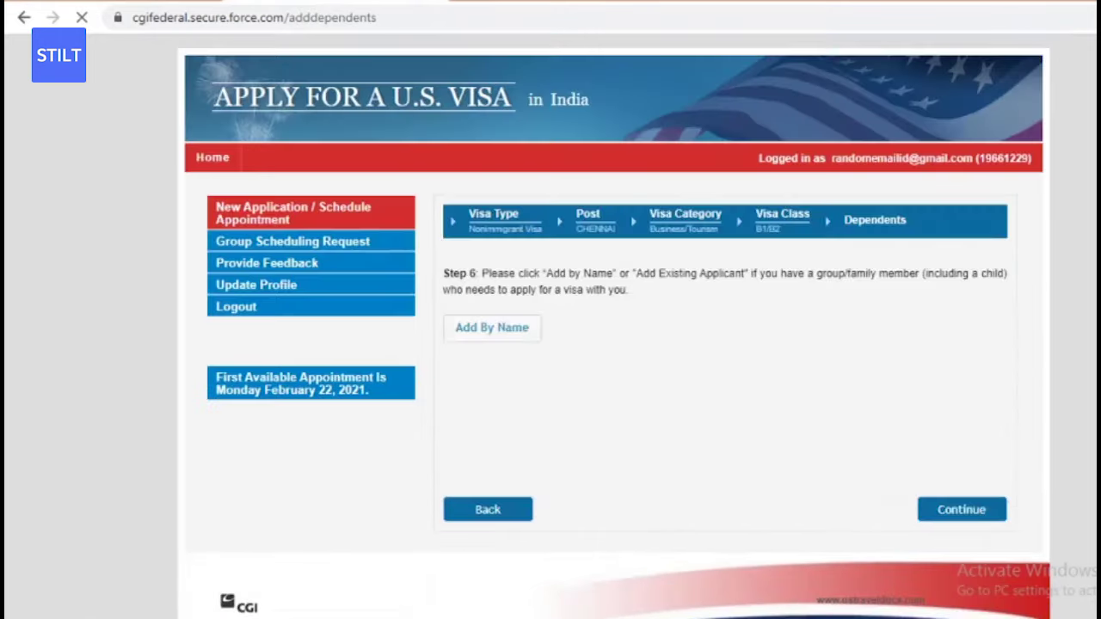
pyautogui.scroll(-1, 613, 327)
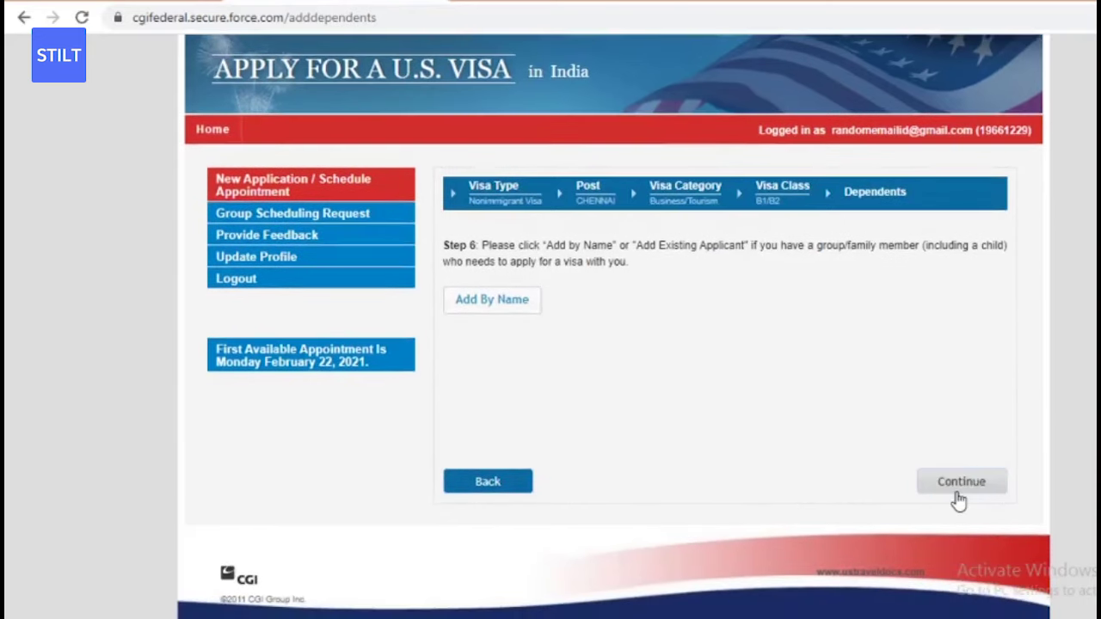
# - Skip Dependents again and resubmit Pick Up delivery at the Kochi centre
pyautogui.click(960, 486)
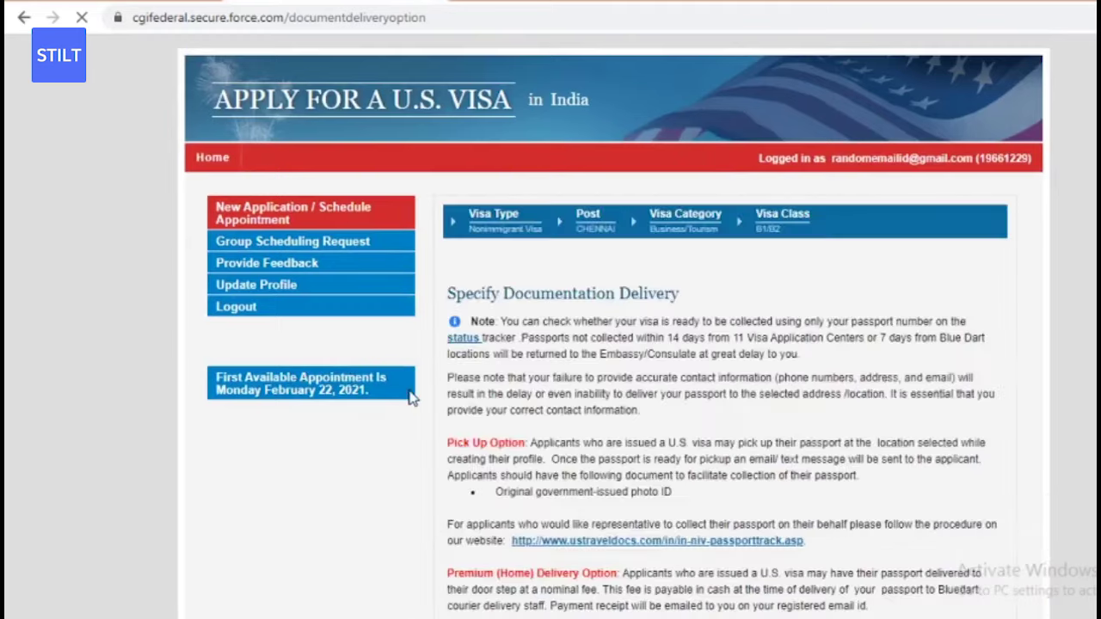
pyautogui.scroll(-6, 411, 398)
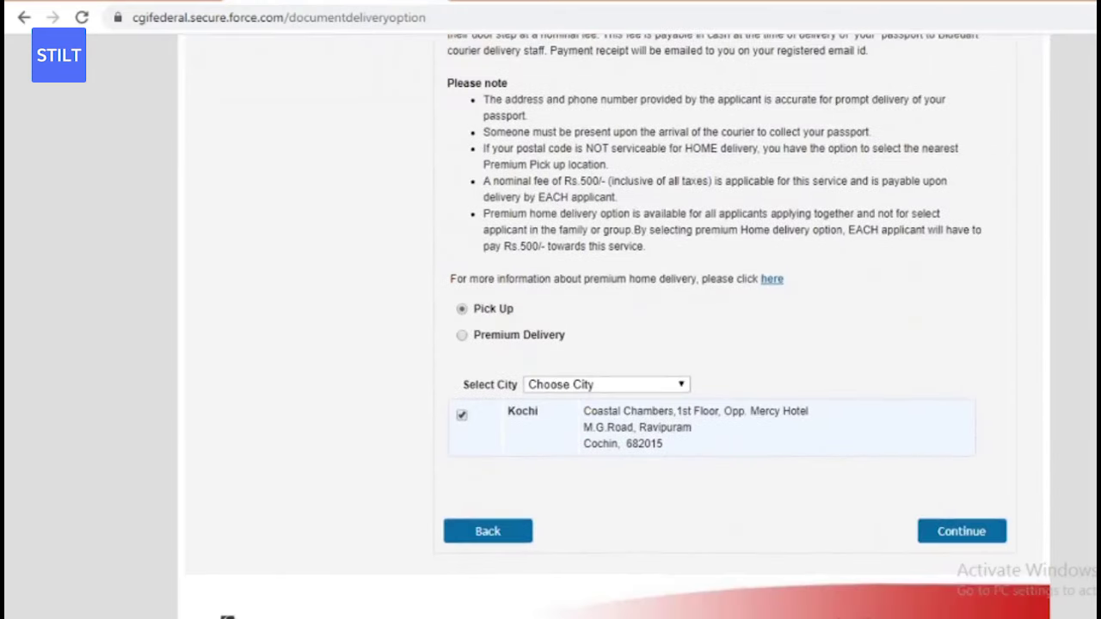
pyautogui.scroll(3, 1008, 521)
pyautogui.scroll(-4, 1008, 522)
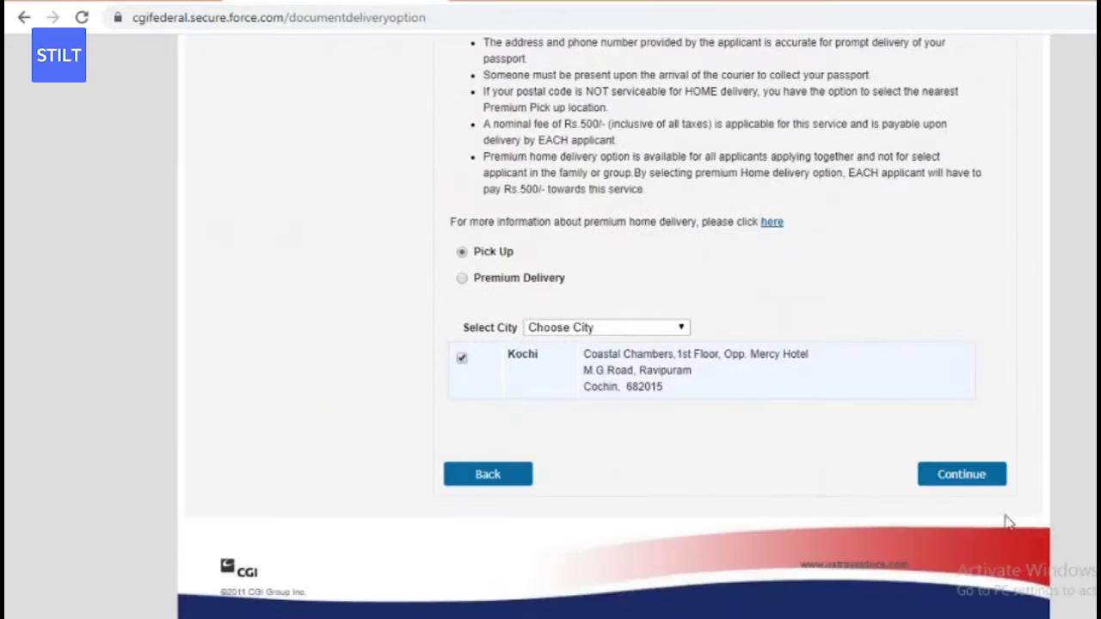
pyautogui.click(932, 479)
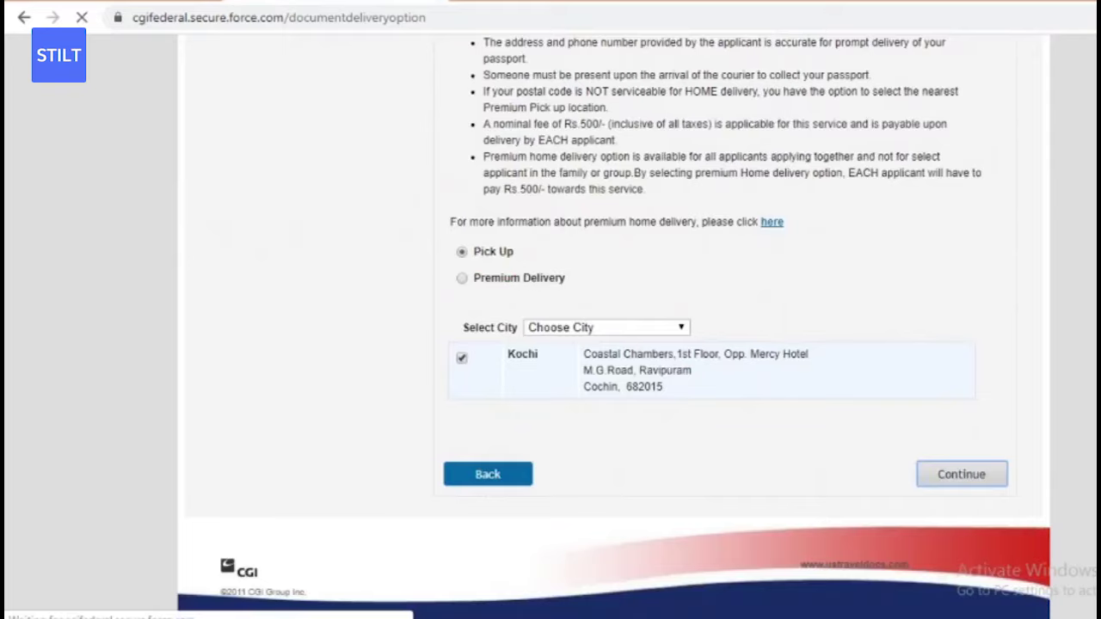